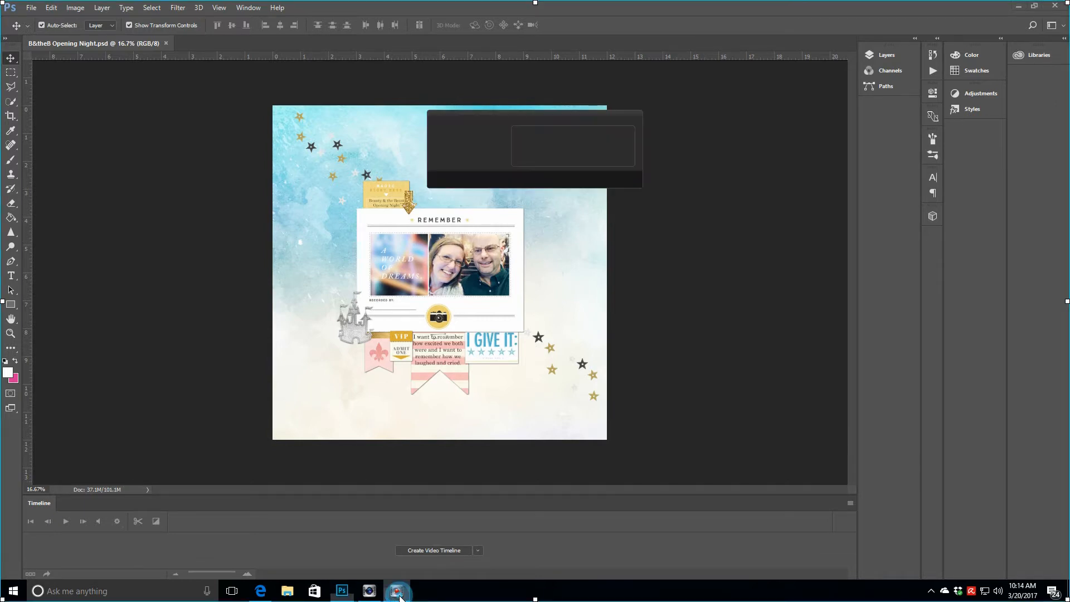
Step: Create a new 12 x 12 inch document at 300 ppi in RGB Color with transparent background contents
click(31, 8)
click(42, 20)
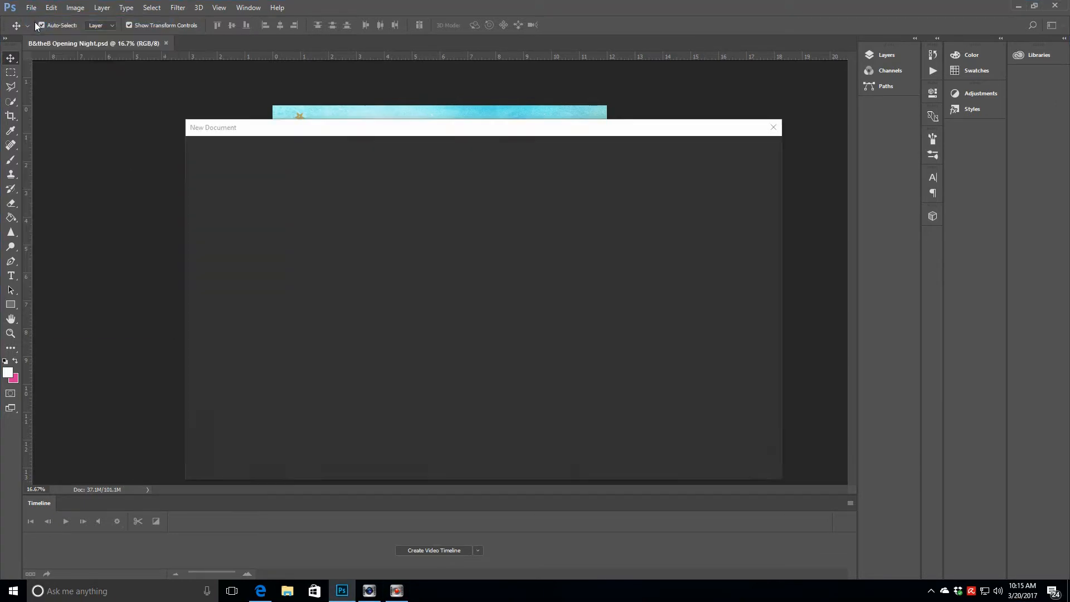
click(359, 275)
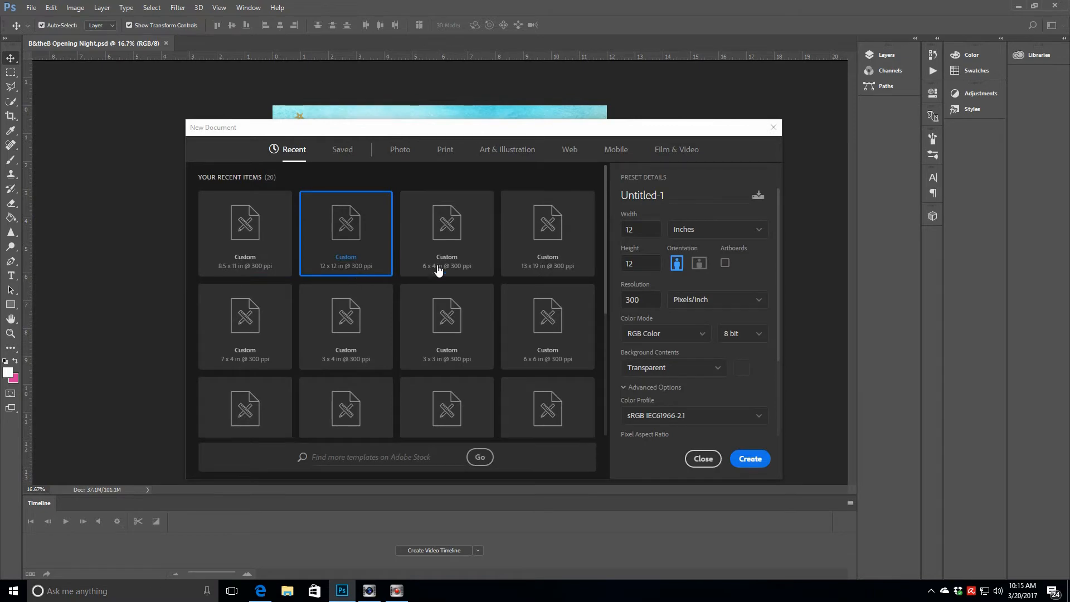
click(750, 458)
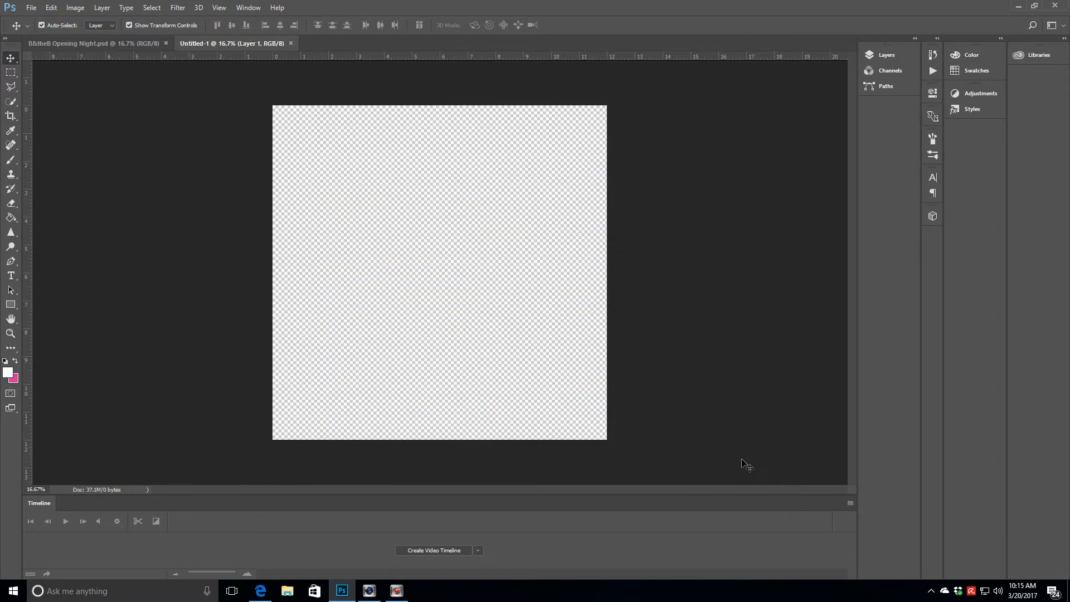
Step: Add a new layer above Layer 1 and fill it with the white foreground colour
click(889, 54)
click(823, 316)
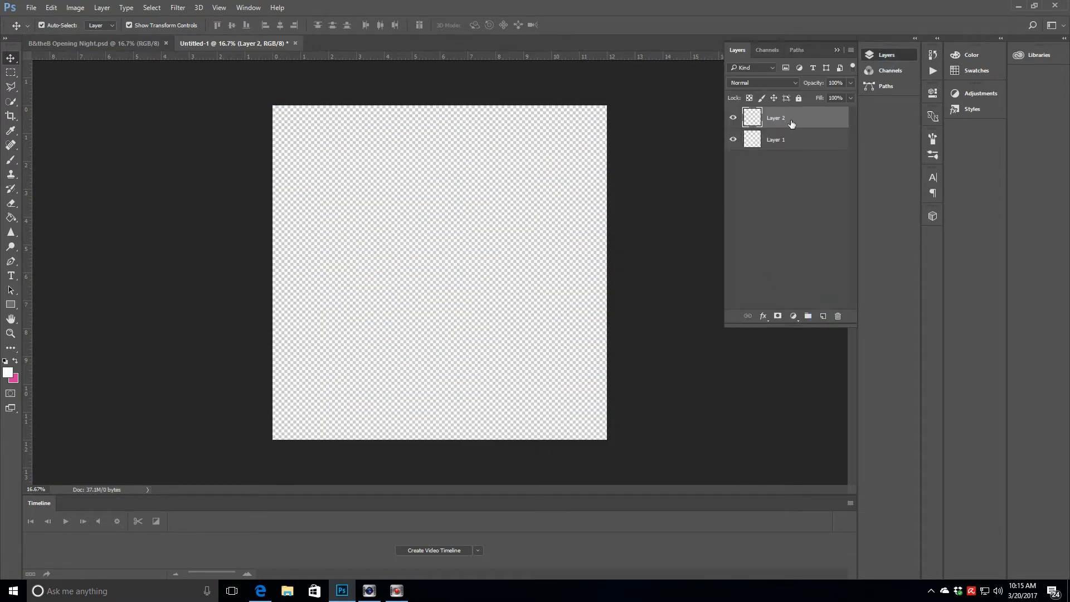
click(11, 217)
click(396, 246)
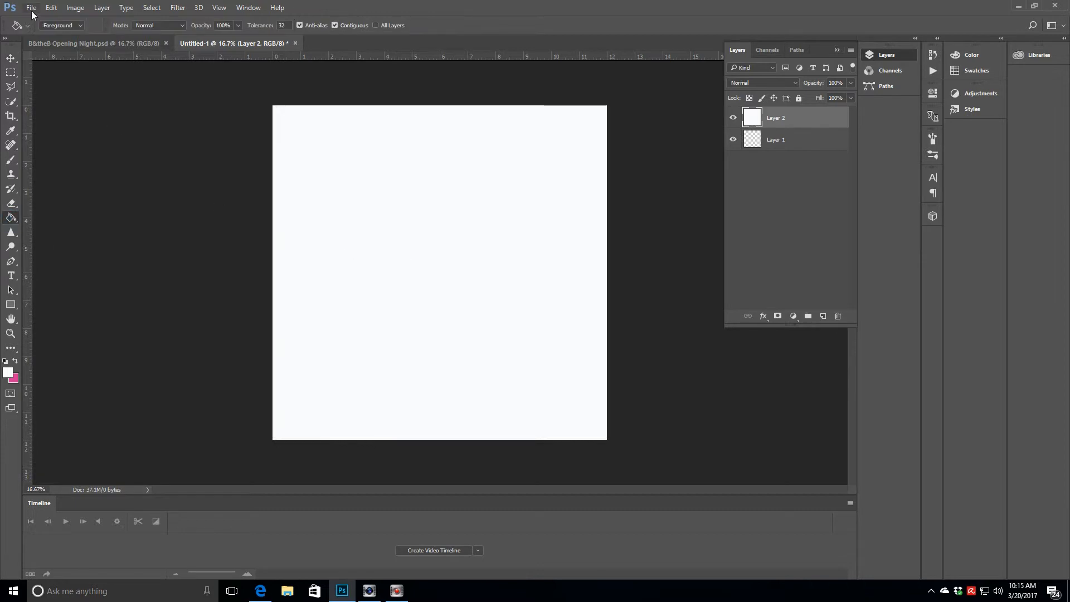
Step: Open the photo IMG_8654 from the inner 2017-03 folder under the desktop's photos and 2017 photos folders
click(32, 7)
click(33, 30)
click(108, 89)
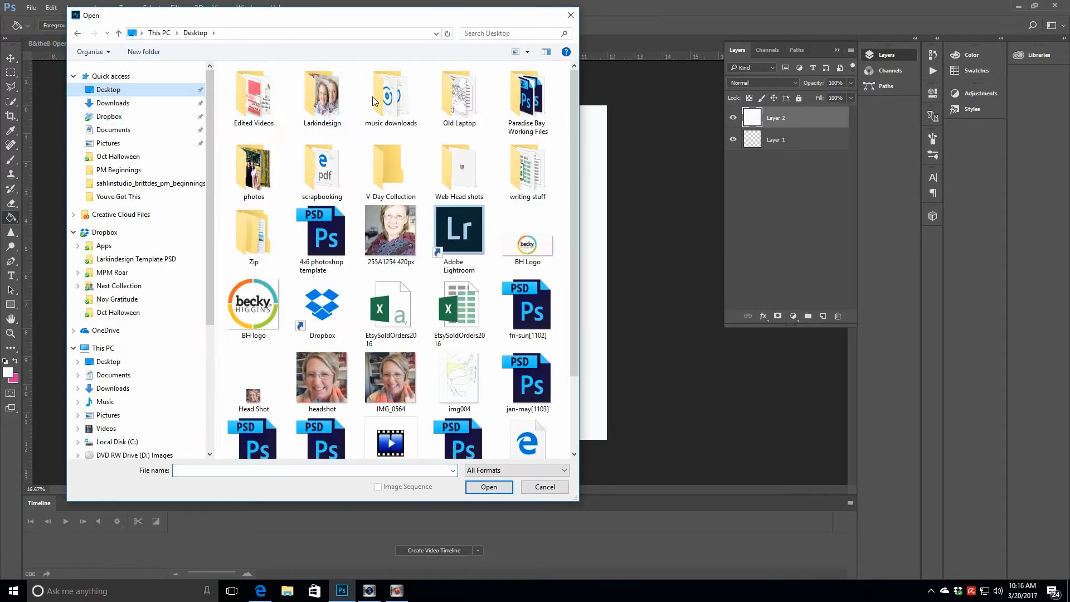
double_click(253, 167)
double_click(259, 109)
double_click(259, 109)
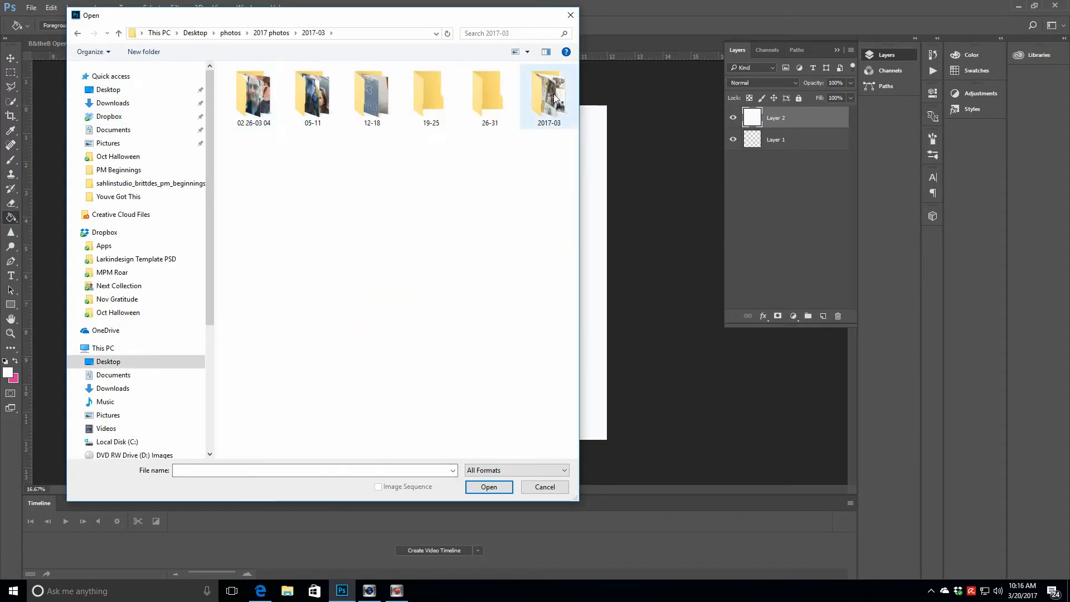
double_click(509, 97)
drag(573, 73, 574, 403)
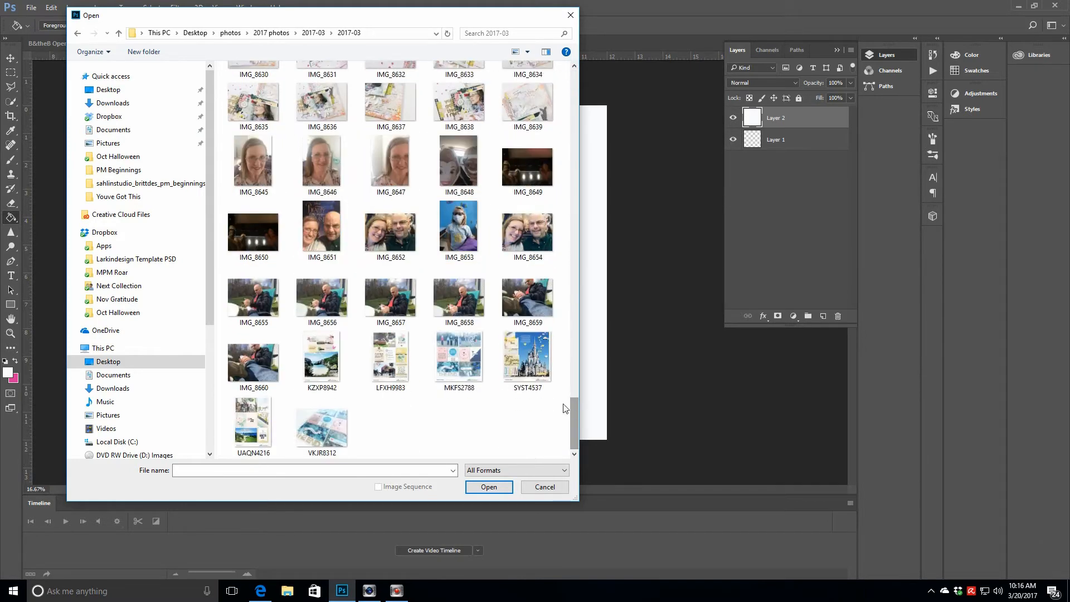
click(527, 233)
click(476, 487)
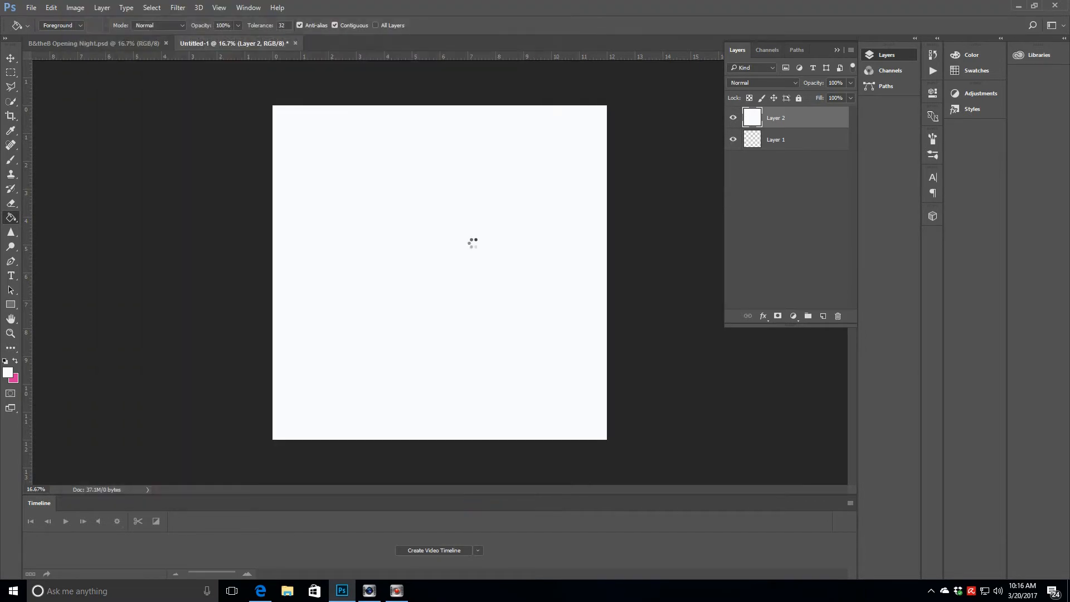
Step: Brighten the photo with a Curves adjustment by raising the upper part of the RGB curve, and flatten the image
click(959, 96)
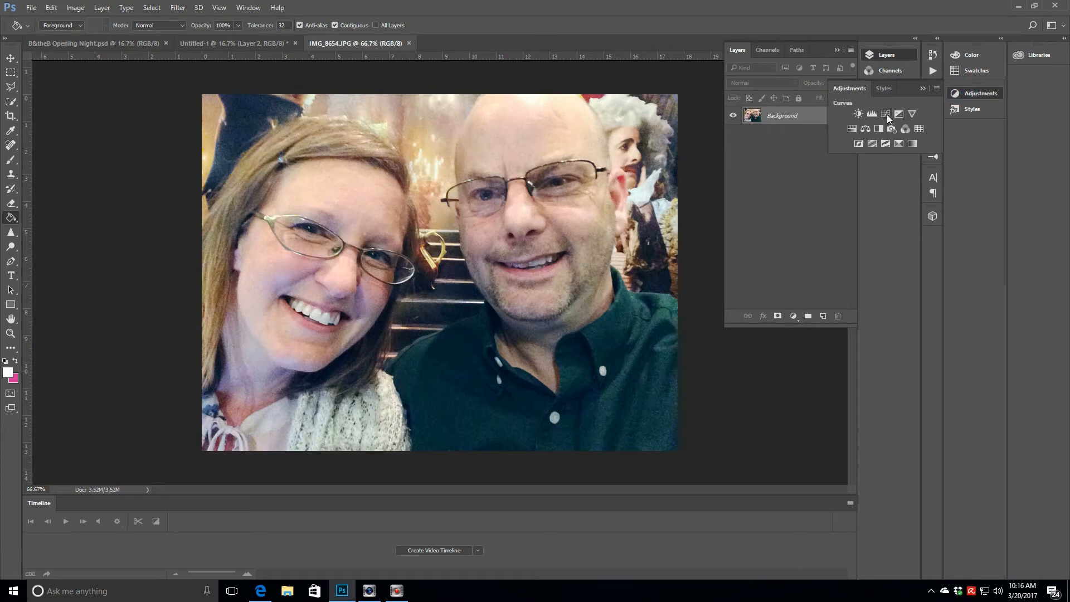
click(887, 115)
drag(864, 188, 862, 176)
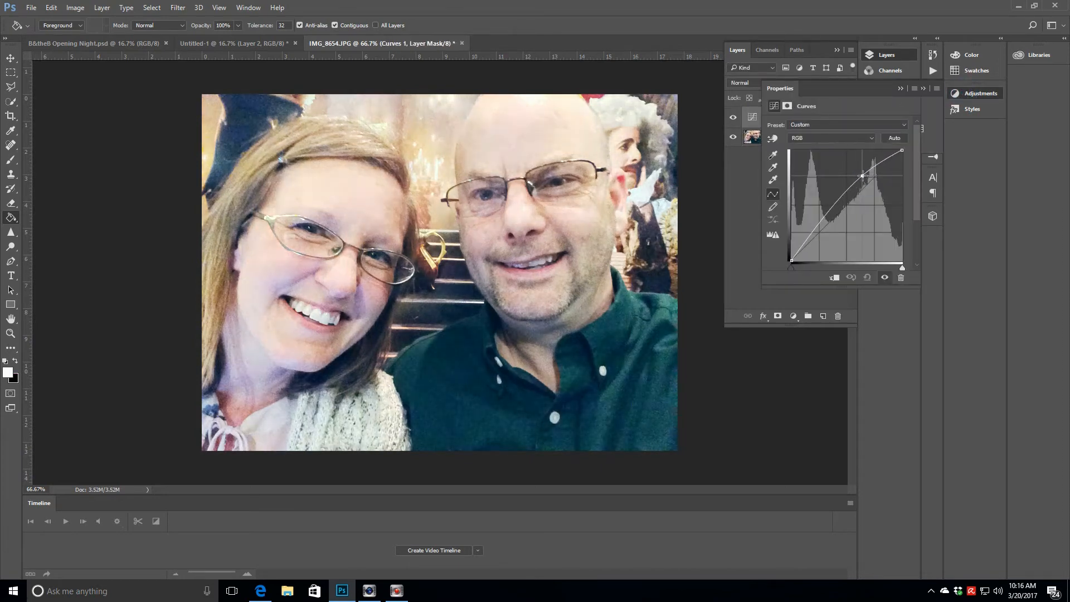
click(102, 8)
click(139, 404)
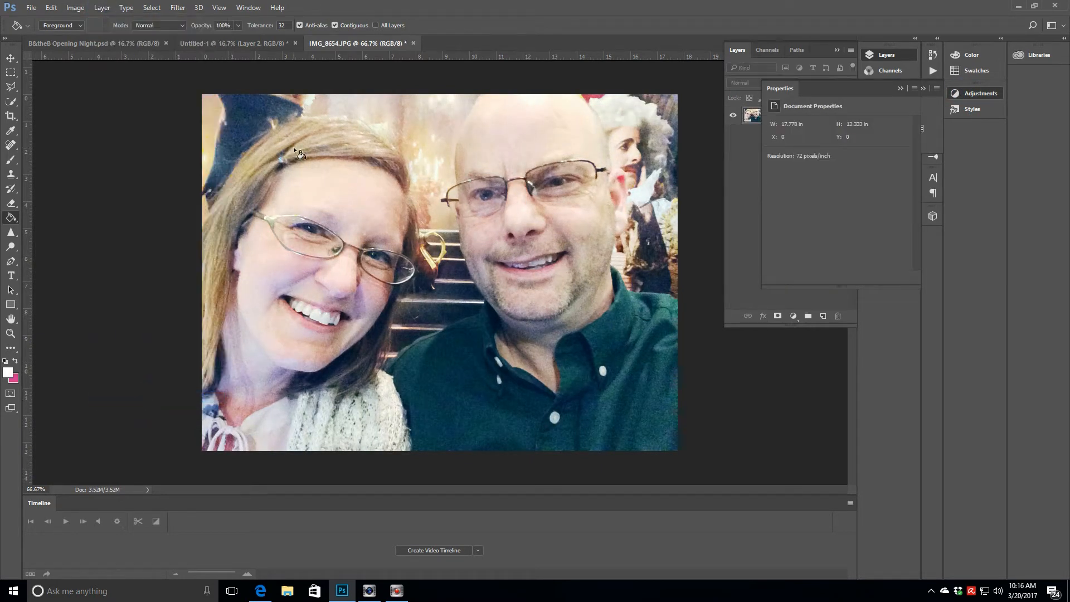
Step: Sharpen the photo with Unsharp Mask at amount 50%, radius 2.0 pixels and threshold 15 levels
click(177, 7)
mouse_move(203, 160)
click(330, 248)
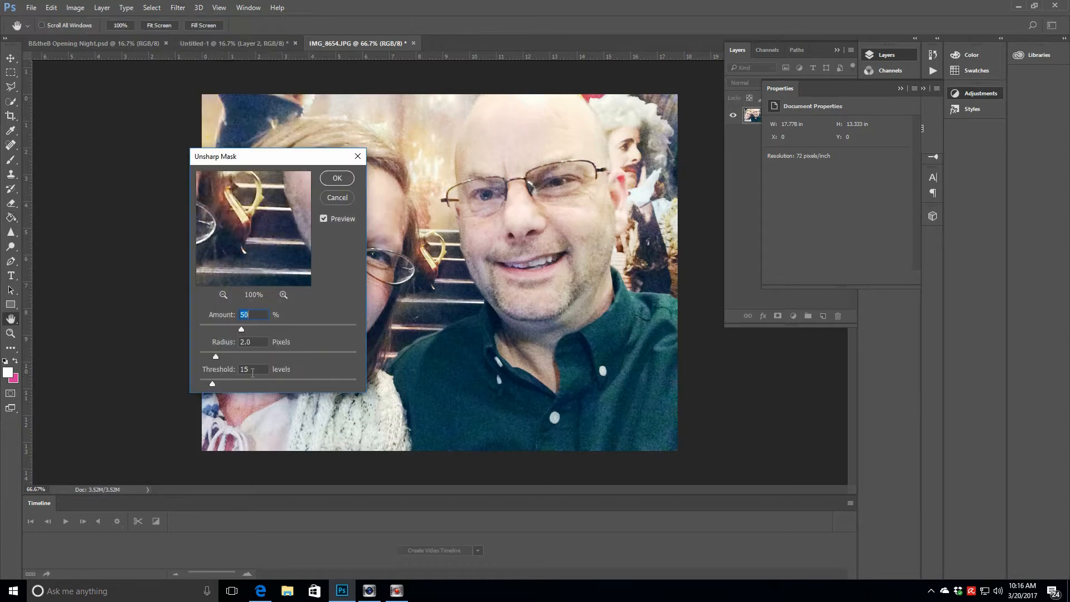
click(337, 177)
Step: Resize the photo to a resolution of 300 pixels/inch and a width of 1200 pixels
click(75, 8)
click(110, 91)
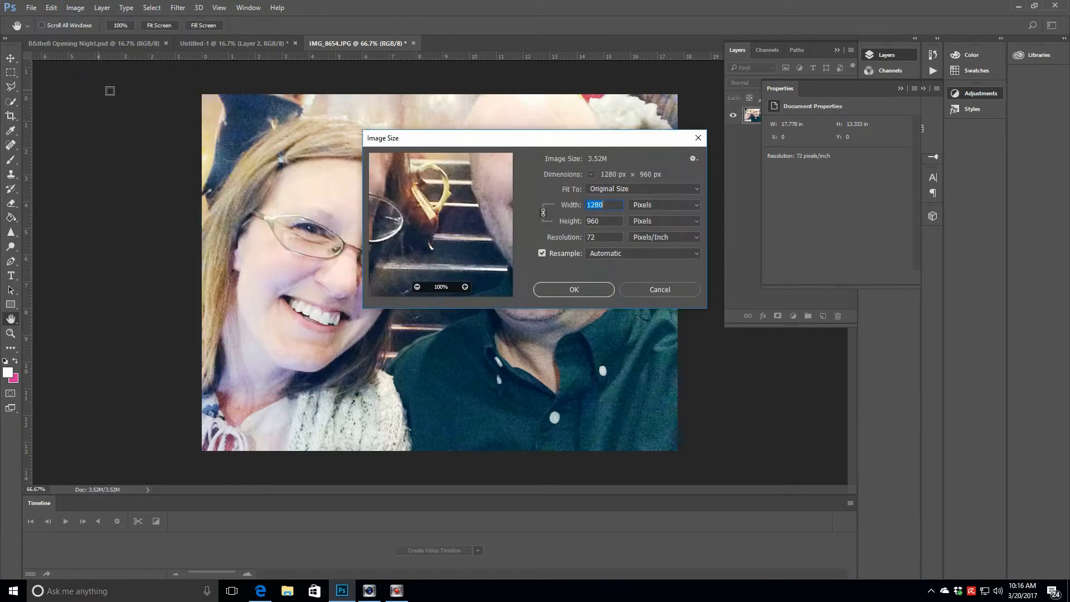
double_click(591, 237)
text(300)
double_click(593, 206)
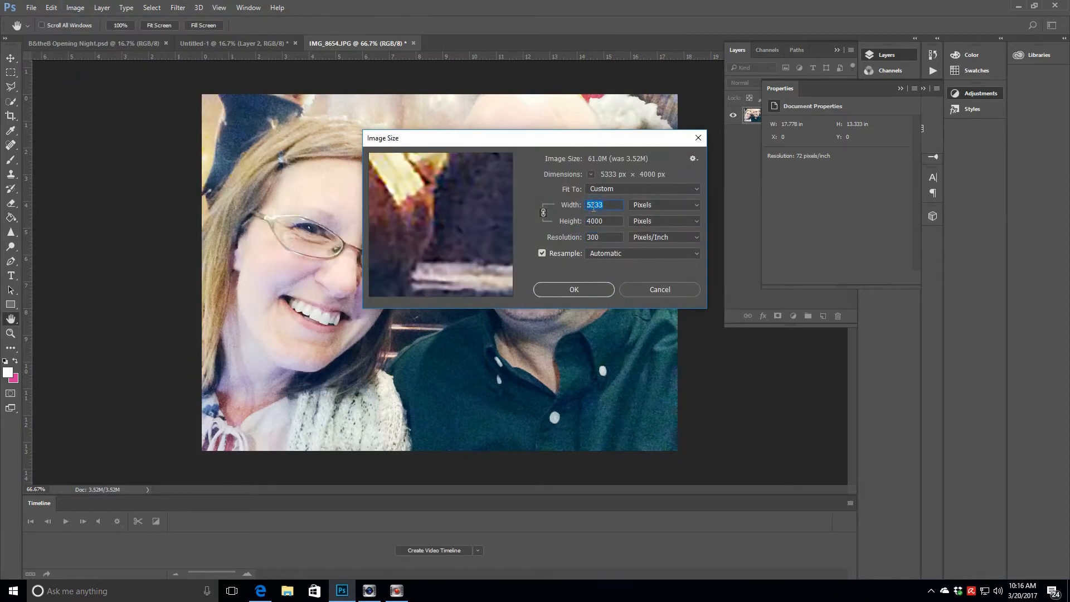
text(1200)
click(551, 289)
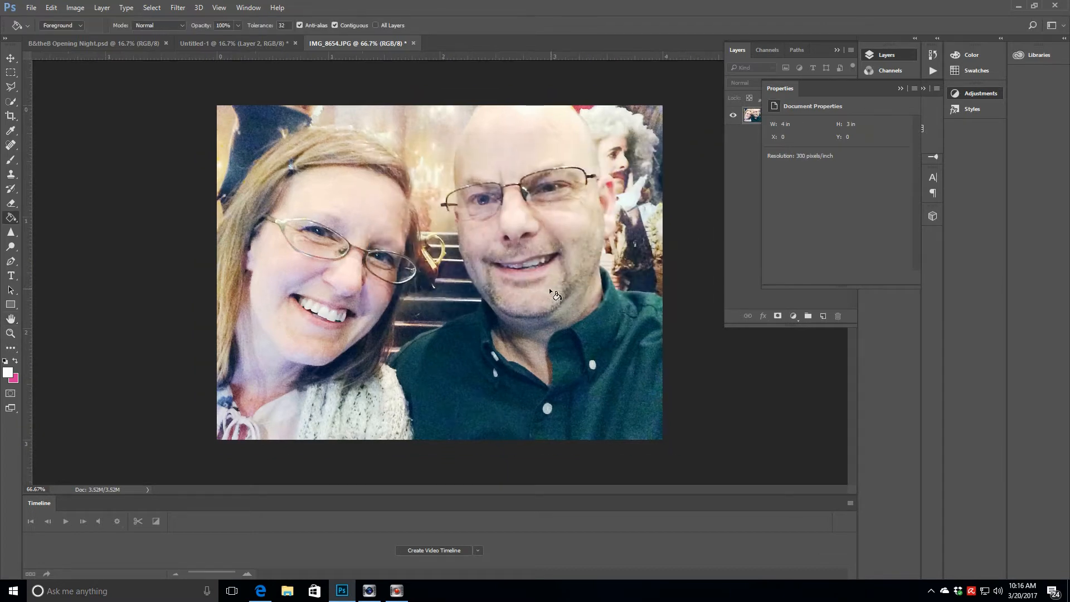
Step: Copy the whole photo into a new layer of the Untitled-1 document and move it slightly above and left of the page centre
click(11, 334)
click(61, 25)
click(436, 206)
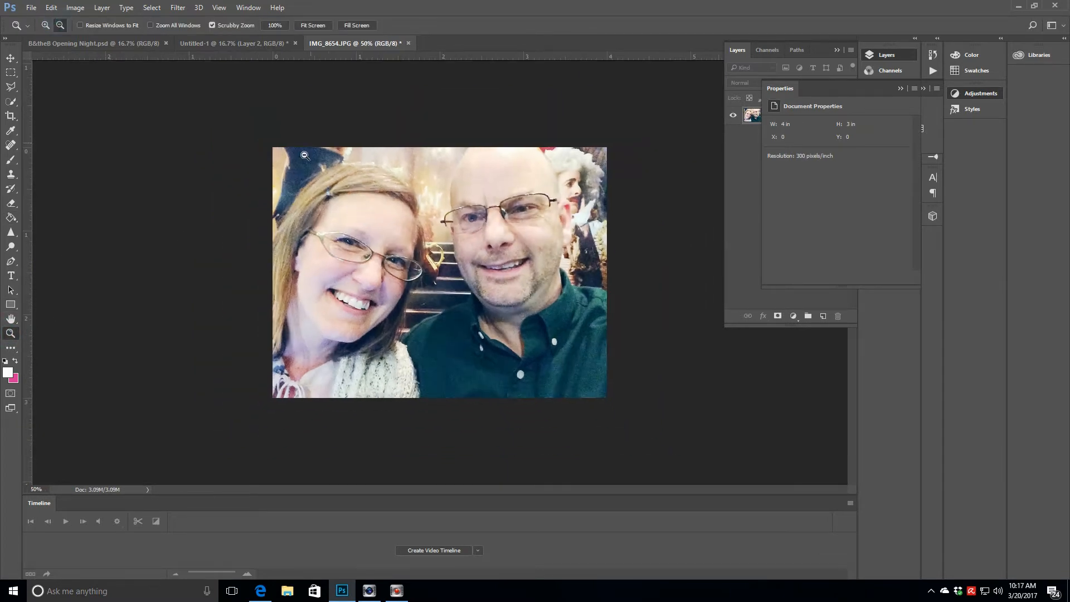
key(ctrl+a)
click(235, 44)
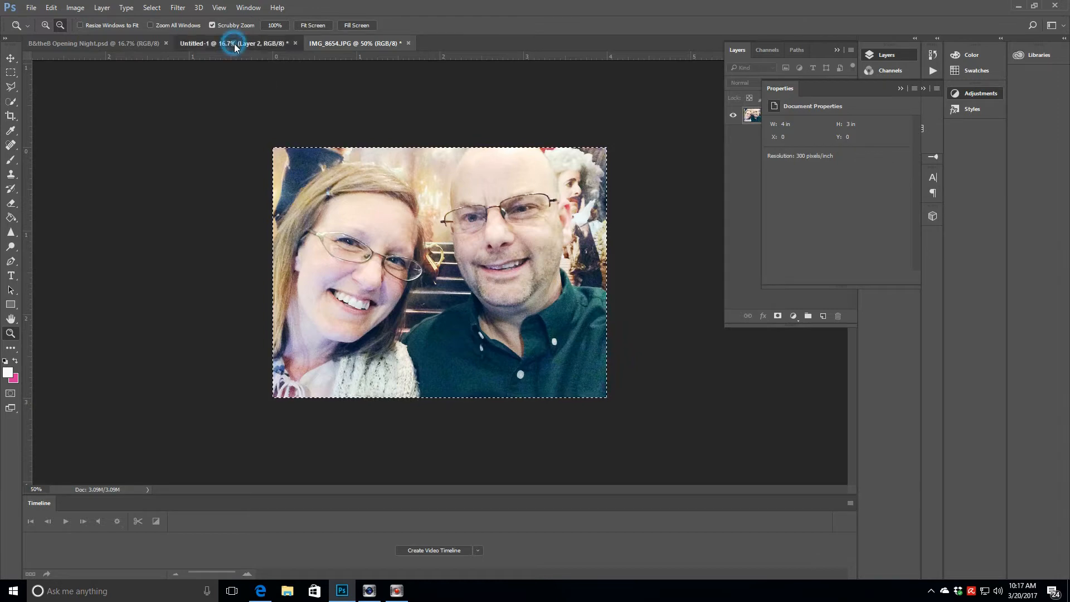
click(898, 88)
click(823, 316)
key(ctrl+v)
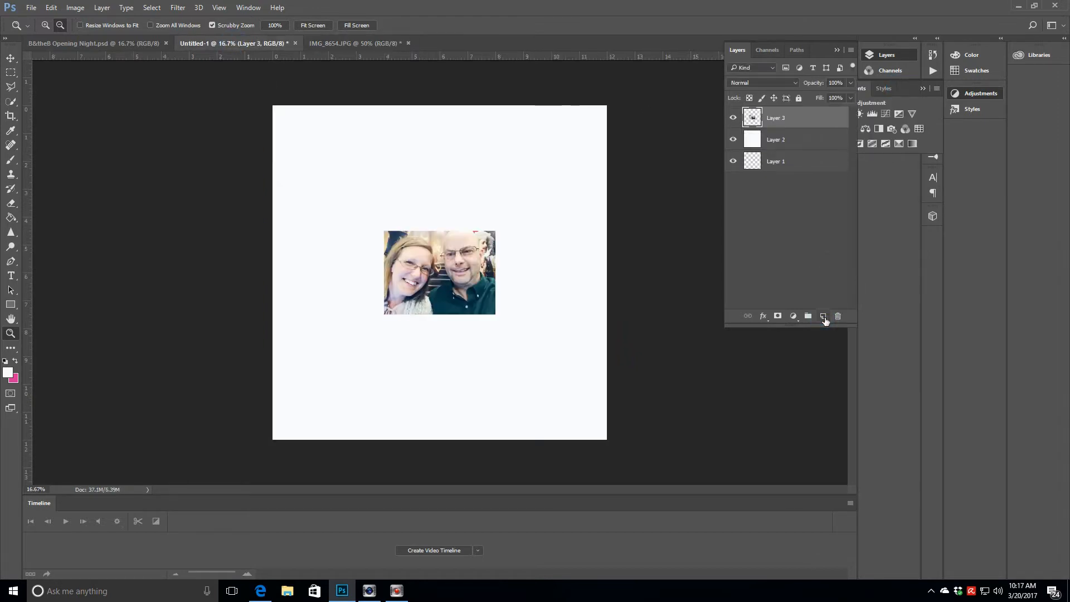
key(v)
drag(478, 267, 453, 239)
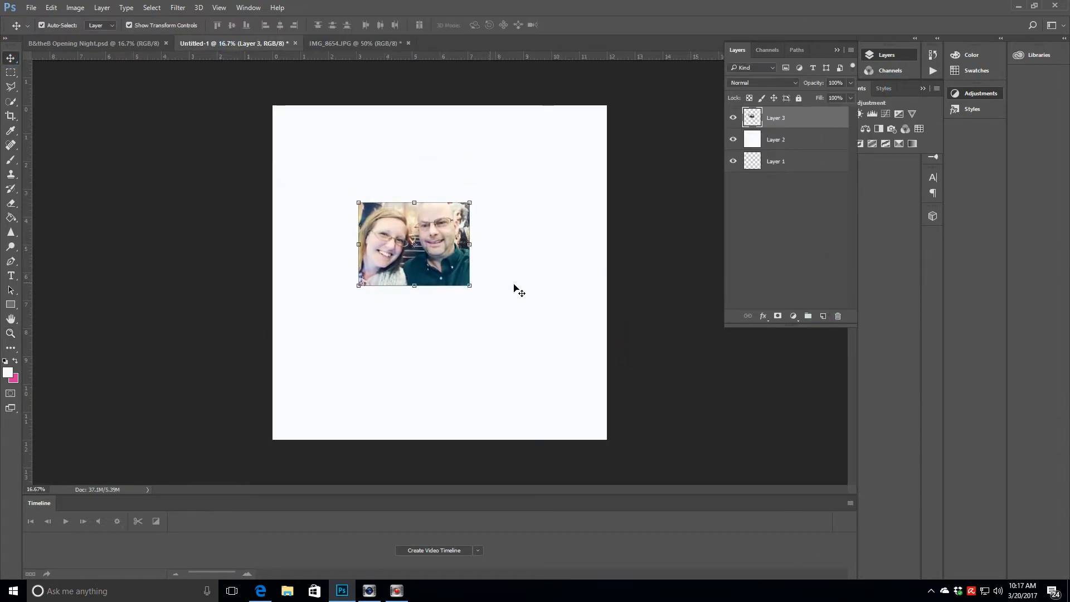
Step: Add a new layer and open the blue watercolour paper from the pp1 folder of the Sahlin Studios Beginnings kit
click(823, 316)
click(31, 7)
click(50, 31)
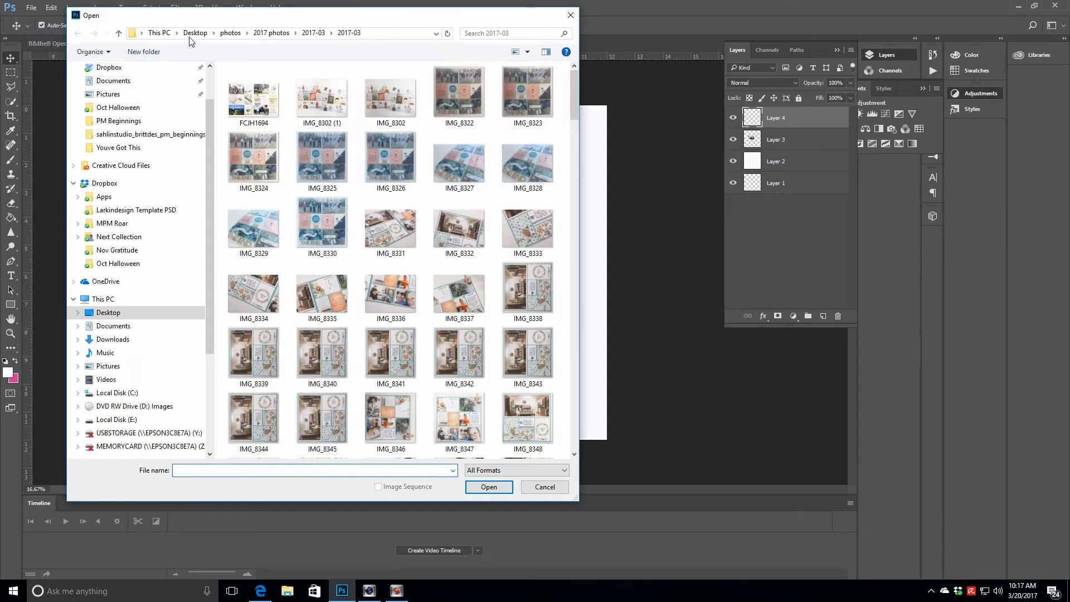
click(195, 32)
double_click(322, 95)
double_click(391, 162)
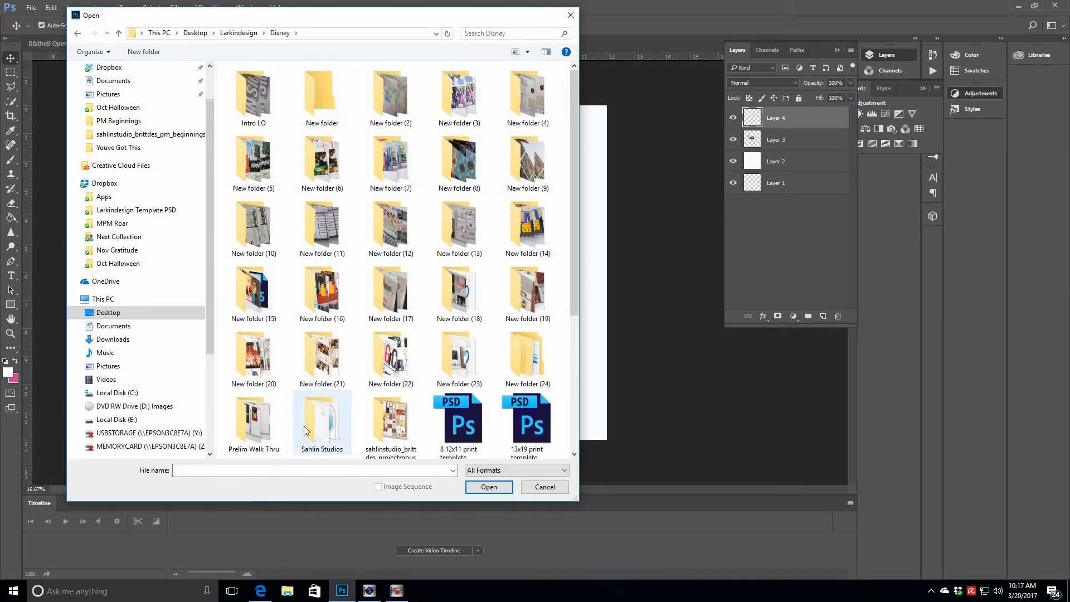
double_click(305, 430)
double_click(261, 84)
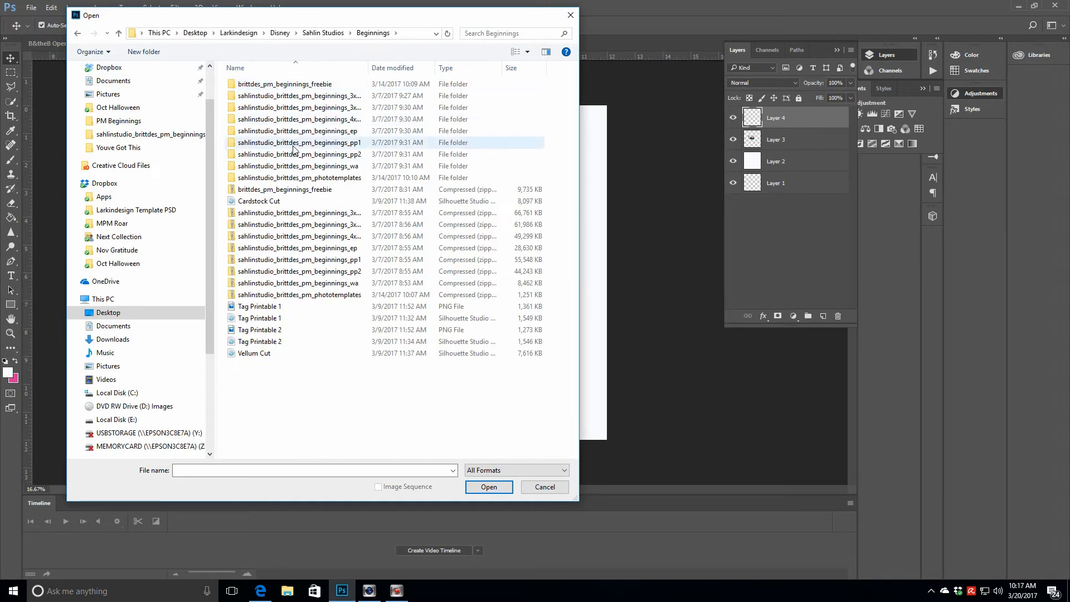
double_click(294, 146)
scroll(474, 223, down, 2)
click(453, 223)
click(484, 486)
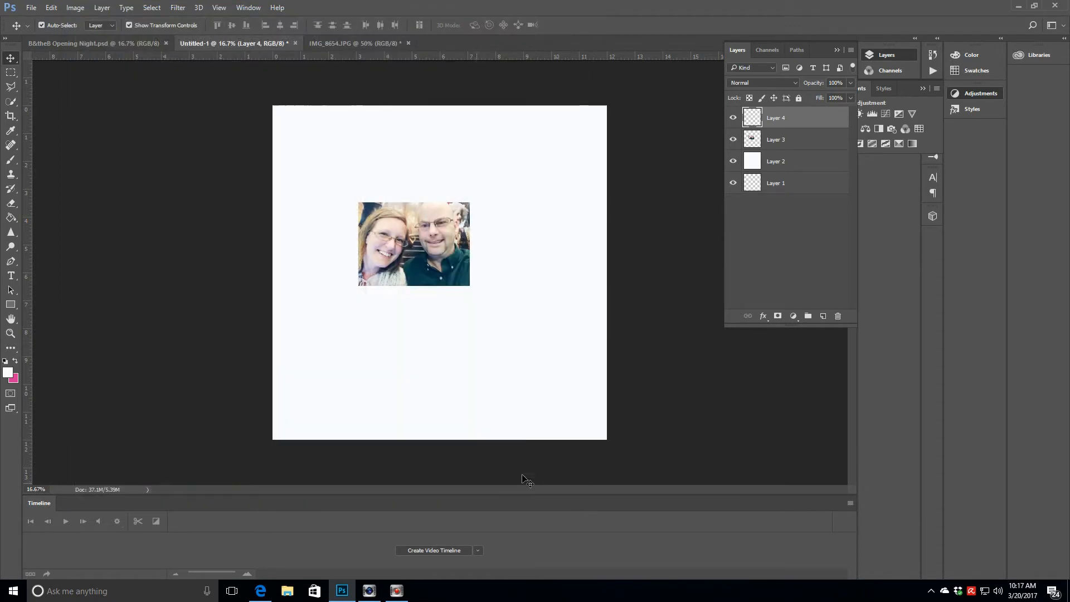
Step: Place the blue watercolour paper on Layer 4 beneath the photo layer, and lock the paper layer and the white Layer 2
drag(628, 119, 807, 116)
click(817, 141)
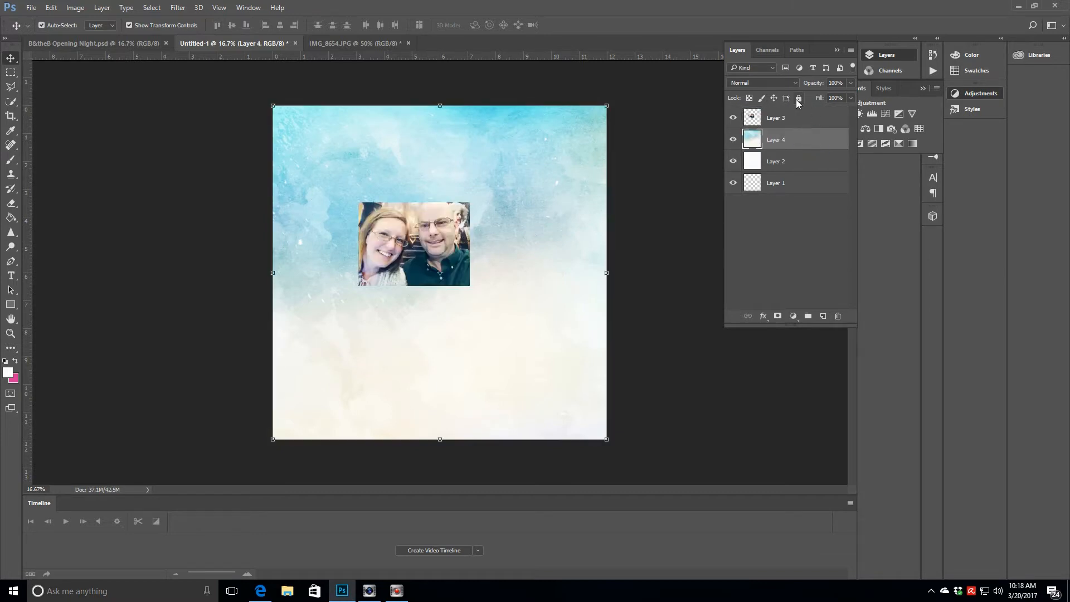
click(798, 98)
click(802, 161)
click(798, 99)
click(808, 120)
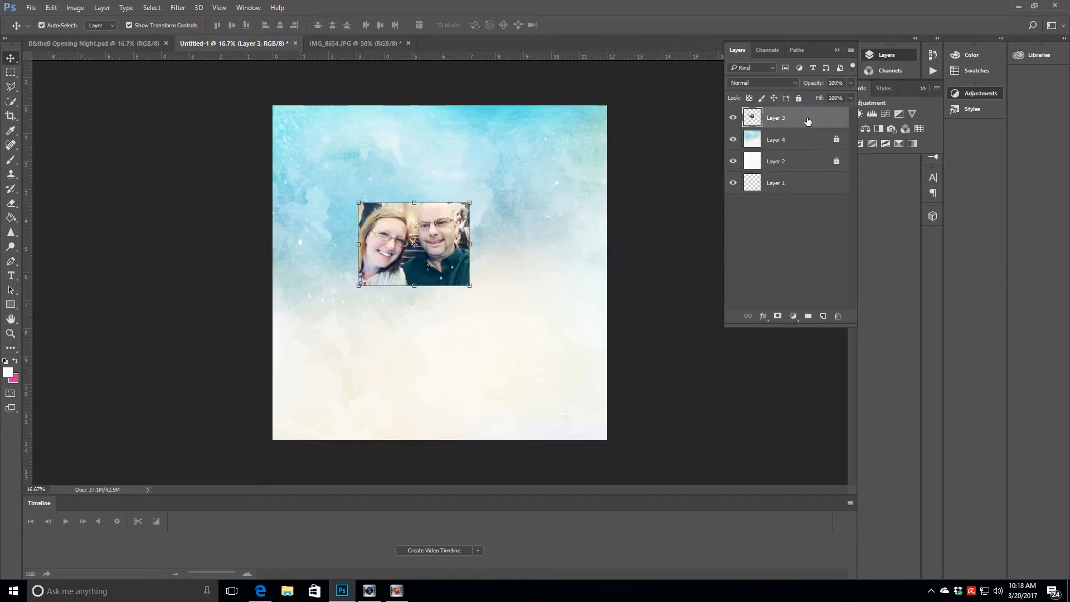
Step: Add a layer above the photo and open the igiveit2 and Remember cards from the sahlinstudio_brittdes_pm_beginnings_3x4cards1 folder
click(823, 316)
click(31, 7)
click(38, 34)
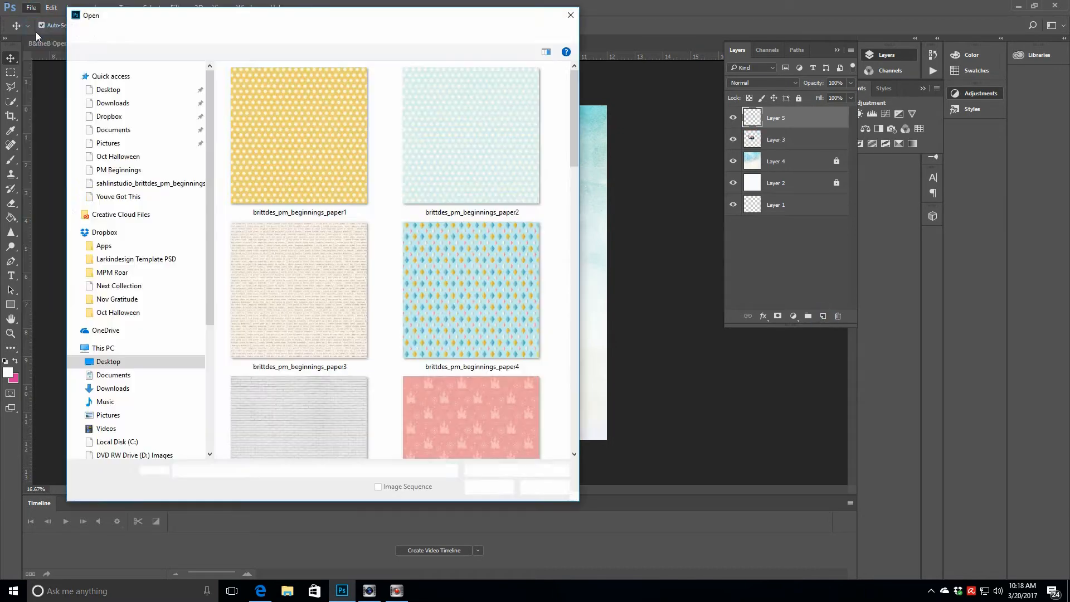
click(254, 32)
double_click(312, 123)
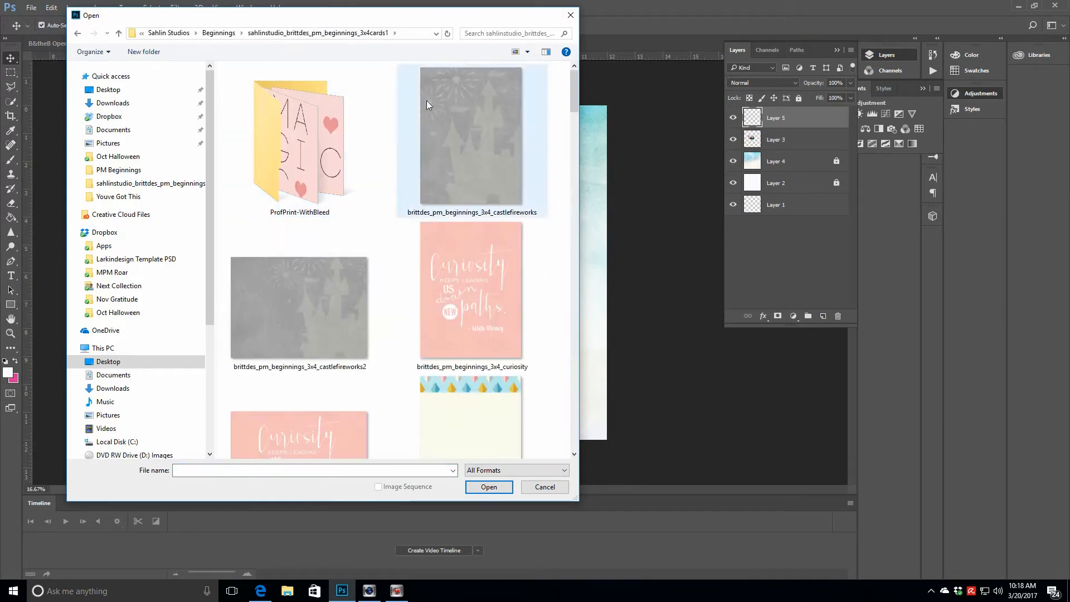
drag(574, 84, 586, 335)
click(480, 243)
ctrl+click(458, 226)
click(488, 487)
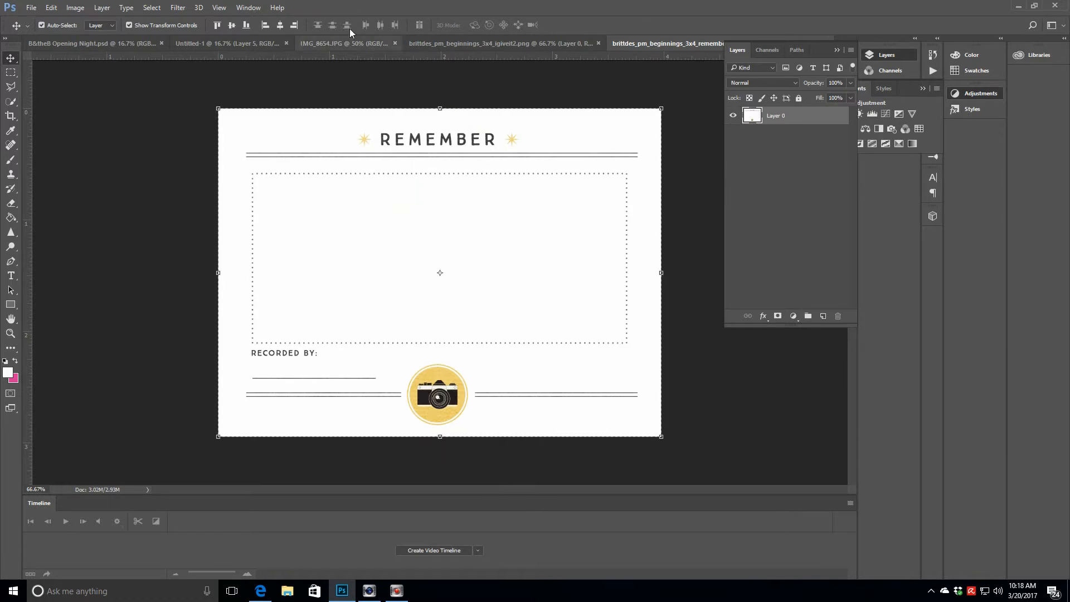
Step: Put the Remember card on Layer 5 of Untitled-1 beneath the photo layer, and close the card's file
click(251, 44)
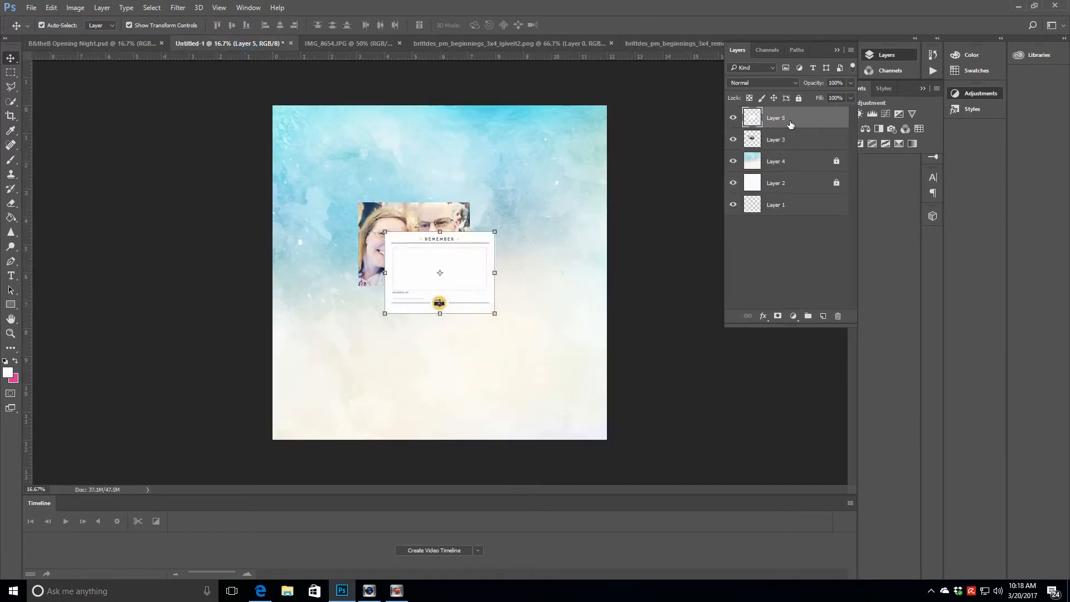
drag(808, 140, 811, 115)
click(808, 140)
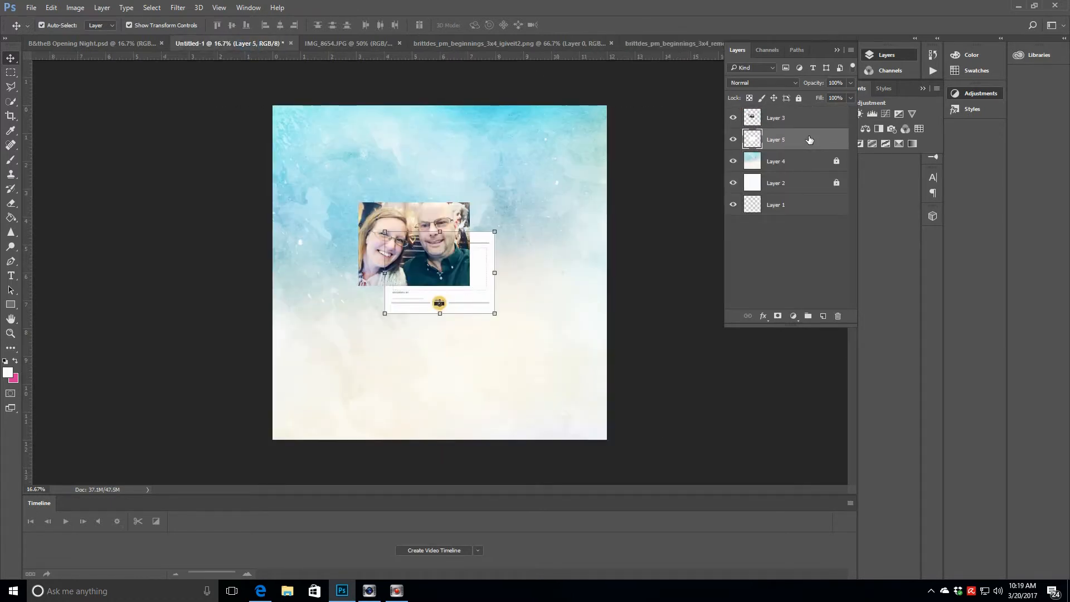
click(665, 43)
click(824, 43)
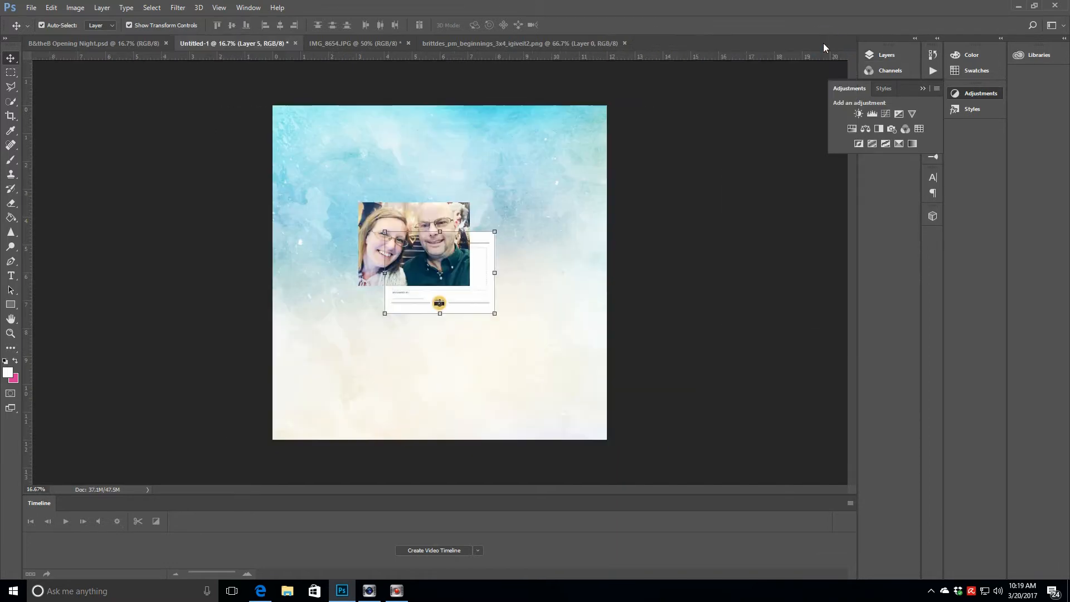
Step: Close the igiveit2 file, paste its "I GIVE IT:" card onto a new top layer and move it to the lower right of the photo
click(523, 43)
click(624, 44)
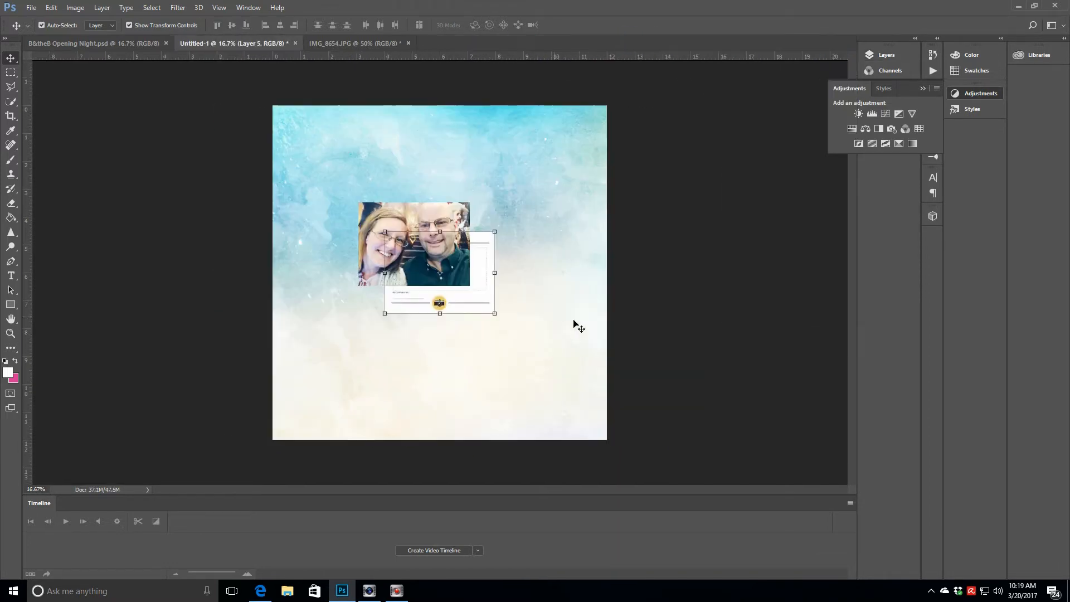
click(889, 55)
click(819, 117)
click(823, 316)
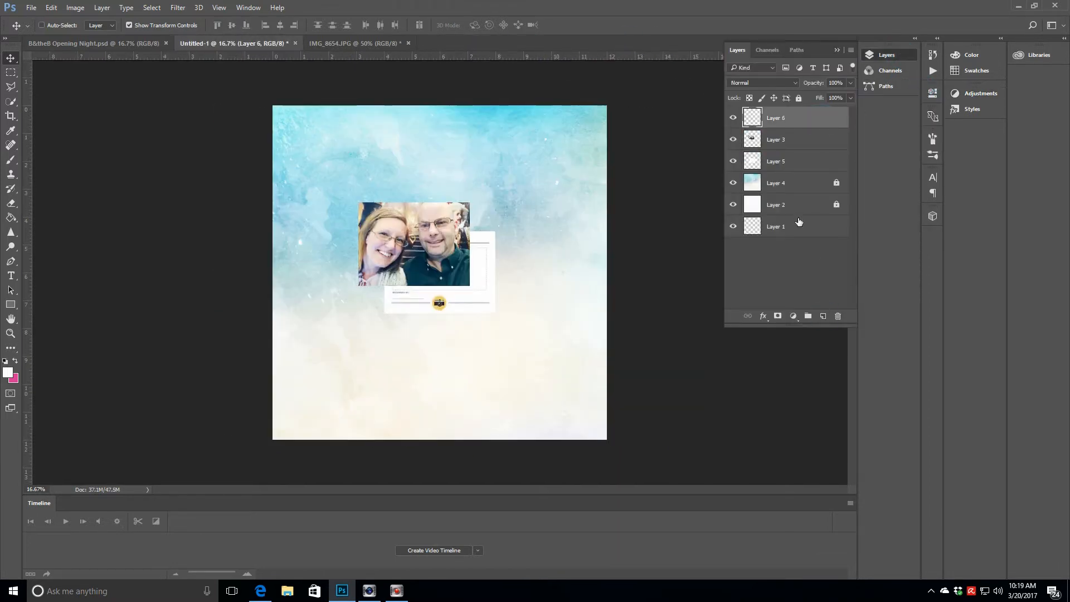
key(ctrl+v)
drag(469, 254, 524, 347)
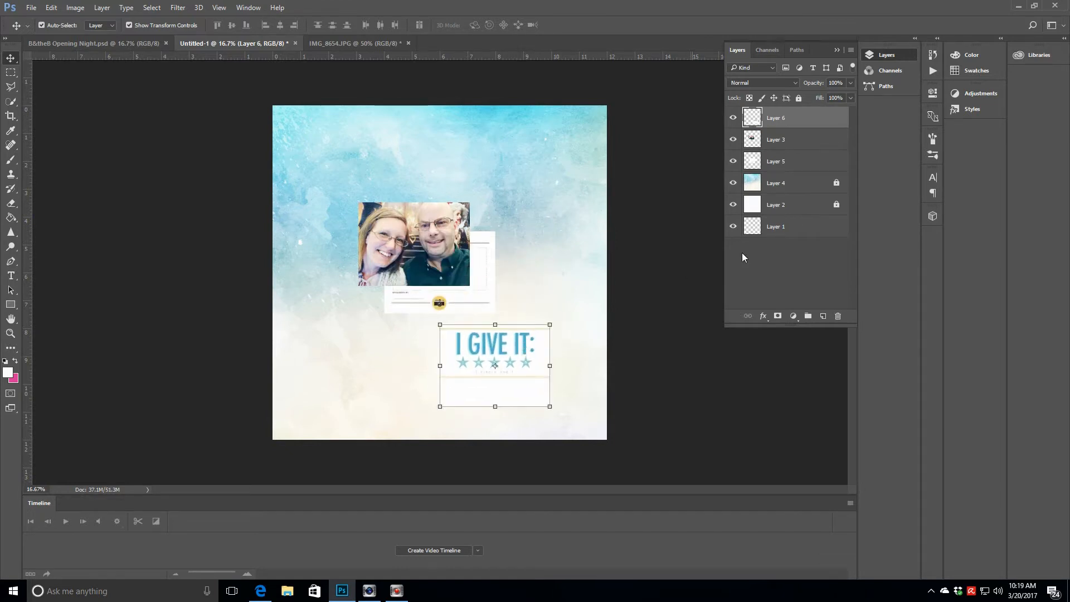
Step: Enlarge the Remember card on Layer 5 to about 150%, extending it up and to the right
click(775, 161)
click(10, 333)
click(447, 254)
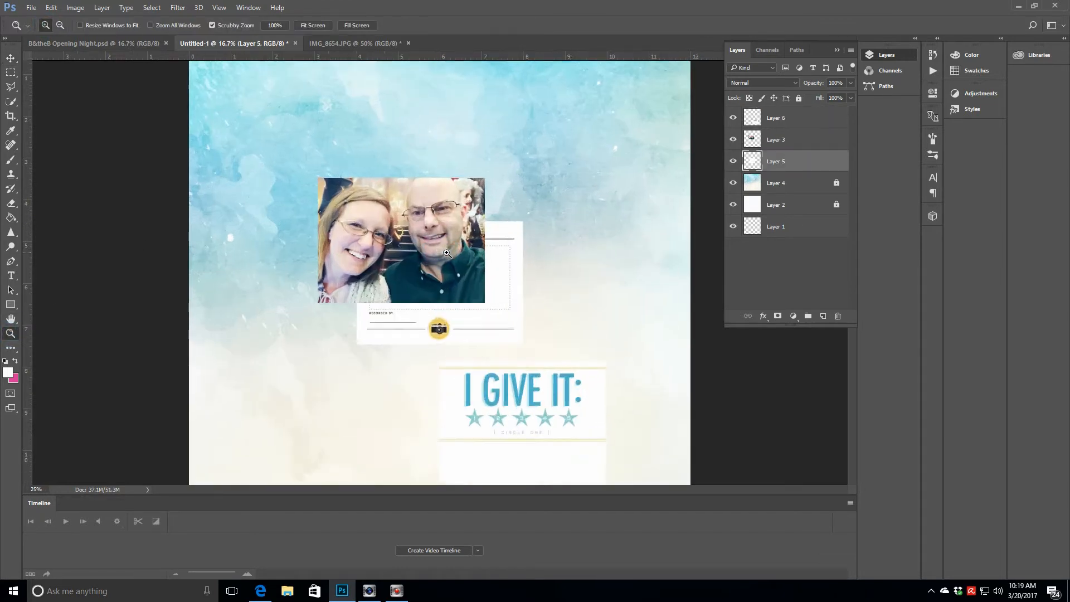
click(447, 254)
click(11, 59)
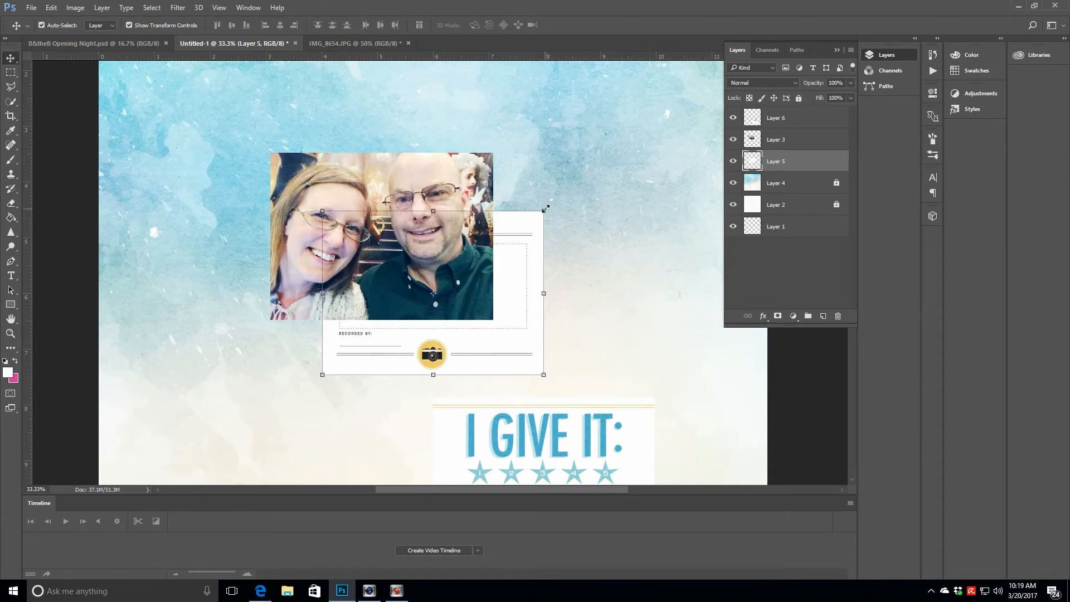
drag(543, 211, 656, 128)
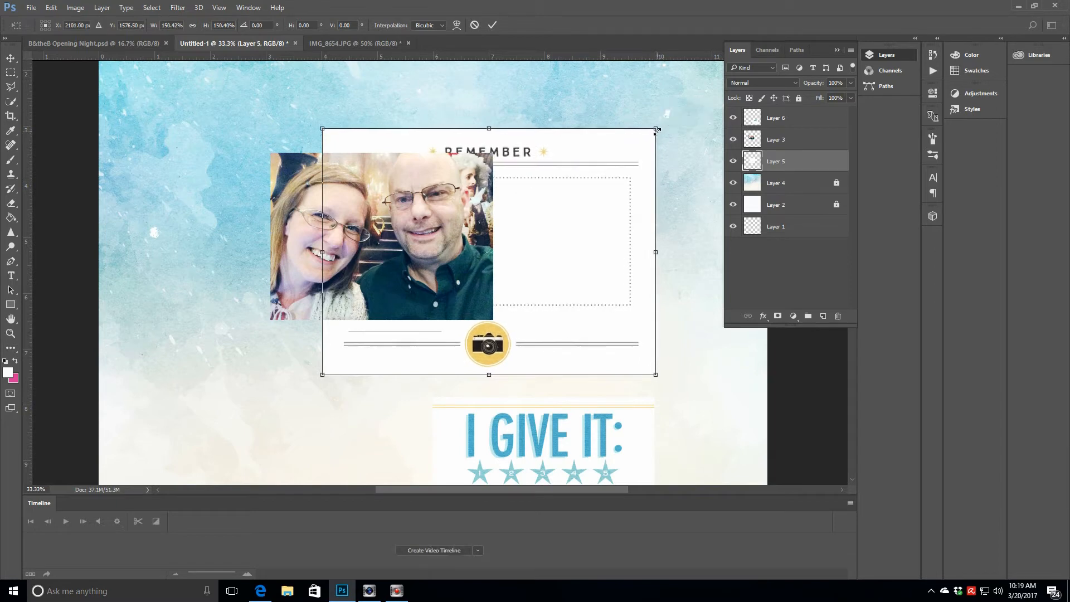
click(492, 26)
Step: Move the photo to the right side of the Remember card and add a new layer directly above Layer 5
click(826, 140)
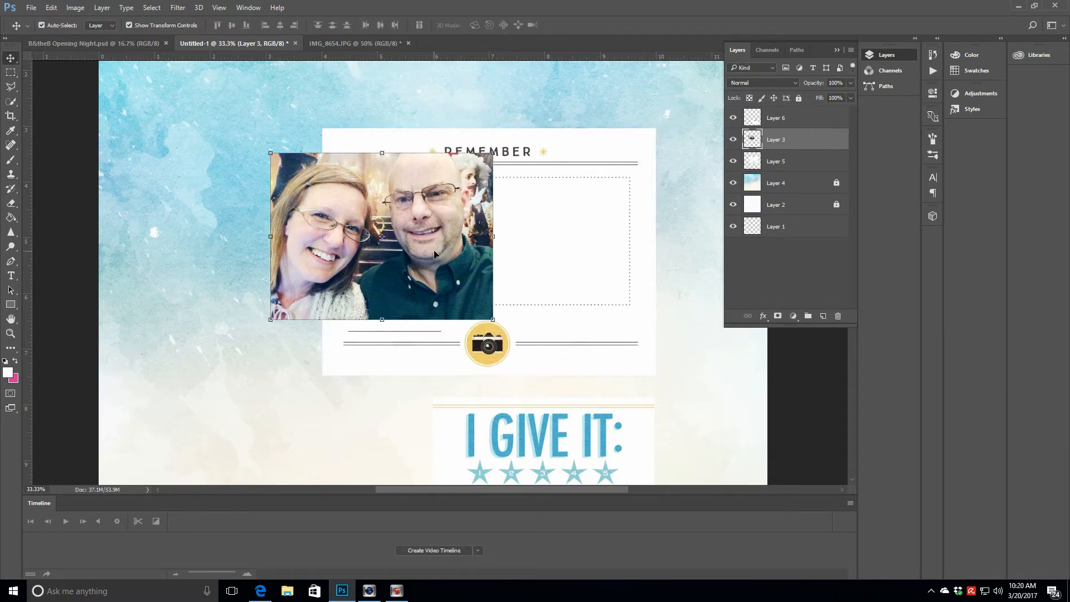
drag(434, 255, 588, 256)
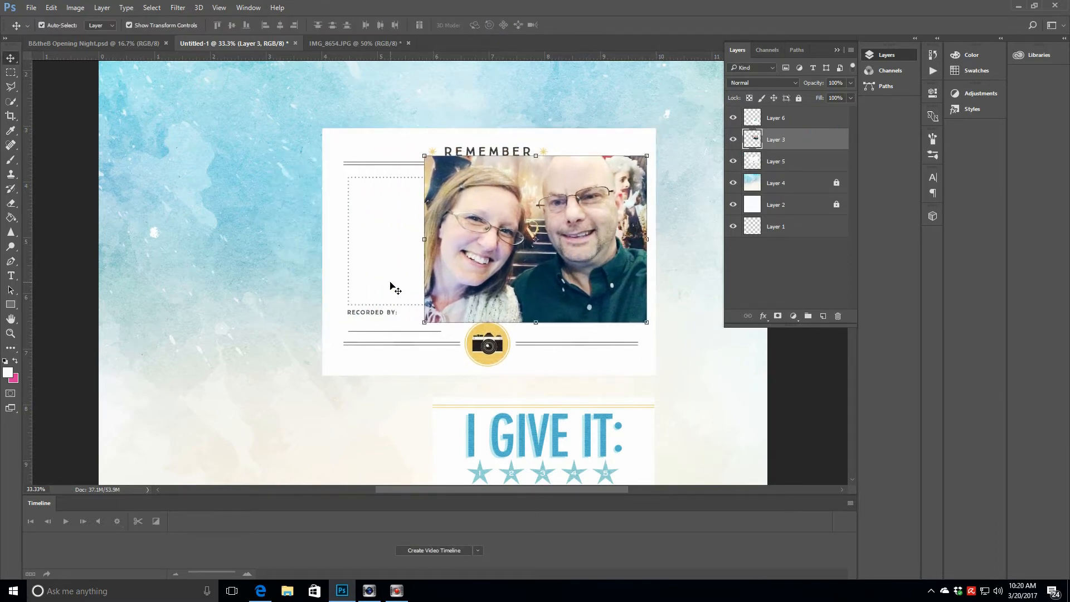
click(798, 162)
click(822, 316)
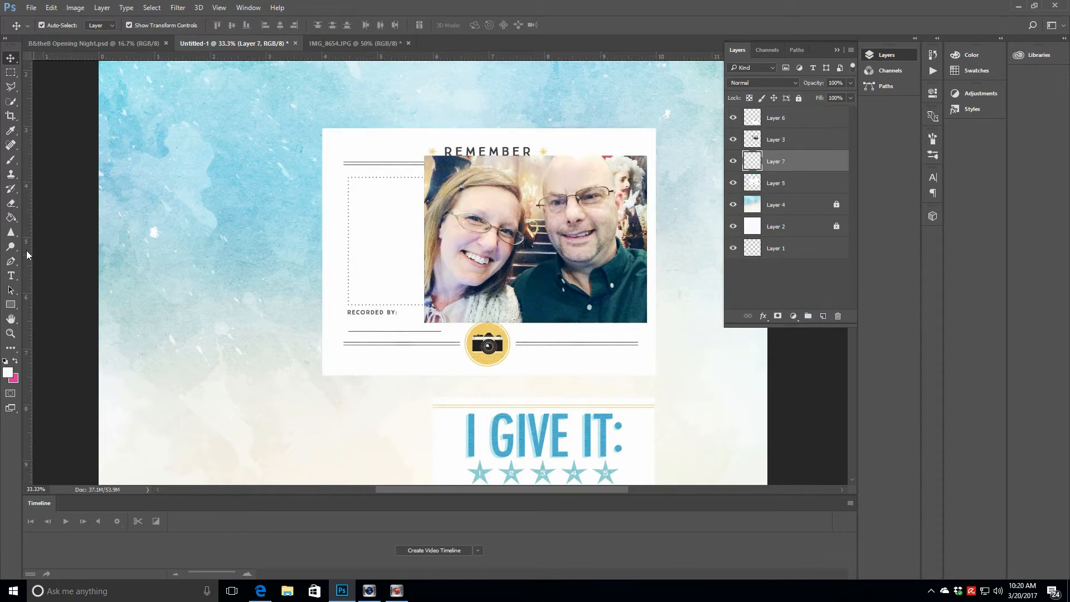
Step: Draw a grey (#b6b6b8) rectangle of about 750 x 654 px in the left half of the card's dotted frame
click(11, 305)
click(8, 372)
click(549, 212)
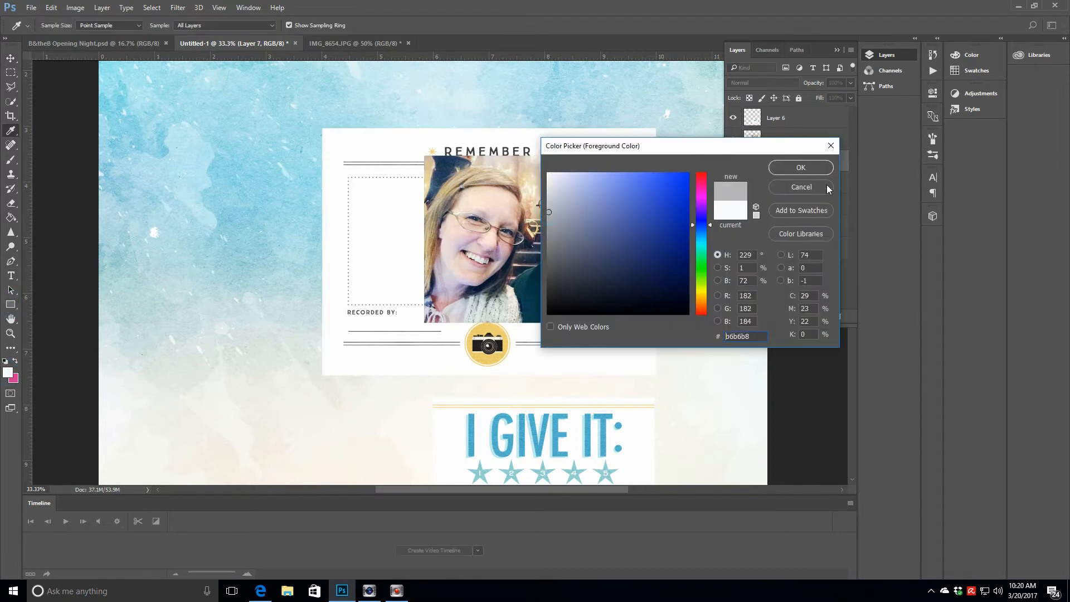
click(804, 168)
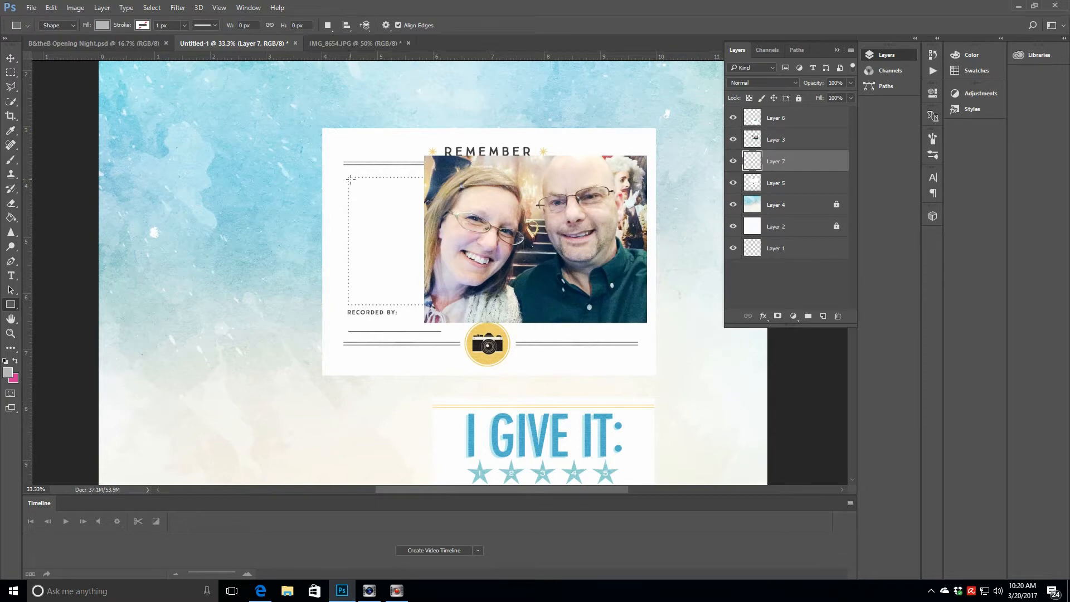
drag(351, 179, 489, 301)
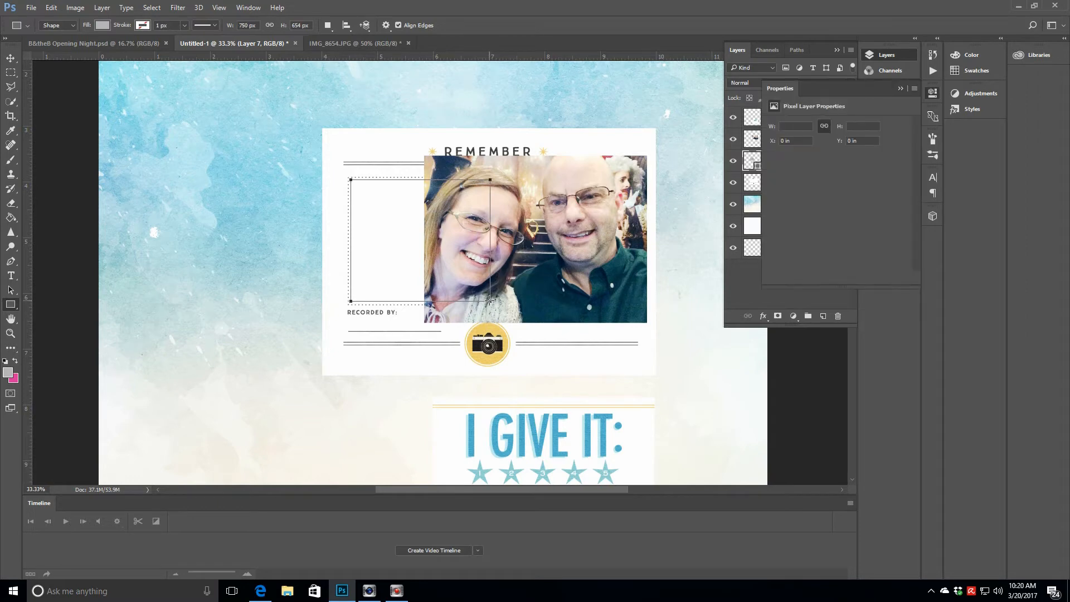
click(901, 89)
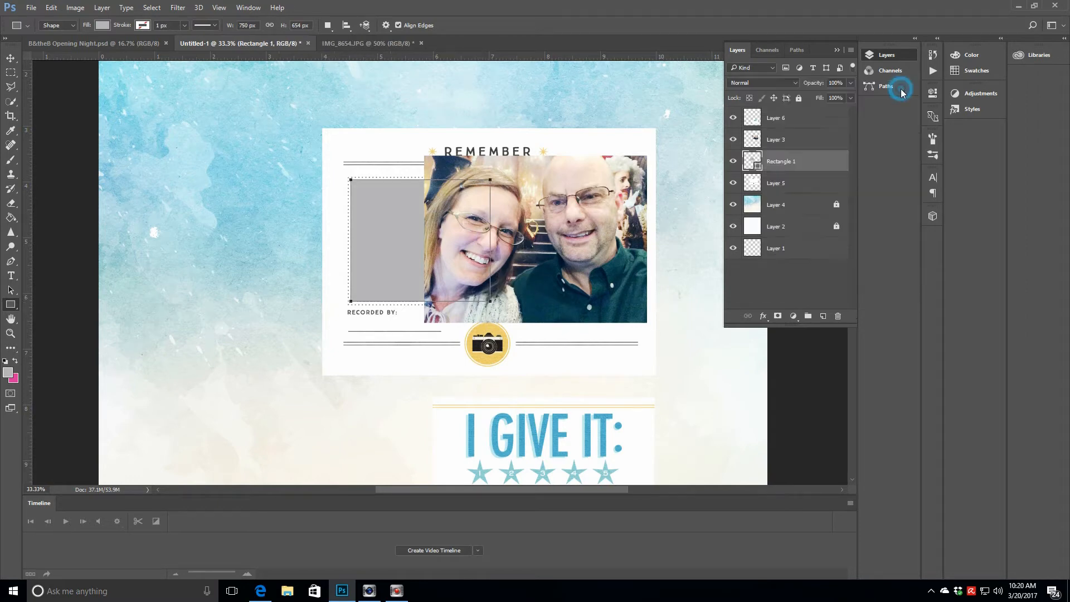
Step: Move the photo on Layer 3 over the grey rectangle and clip it to Rectangle 1
click(808, 140)
click(10, 58)
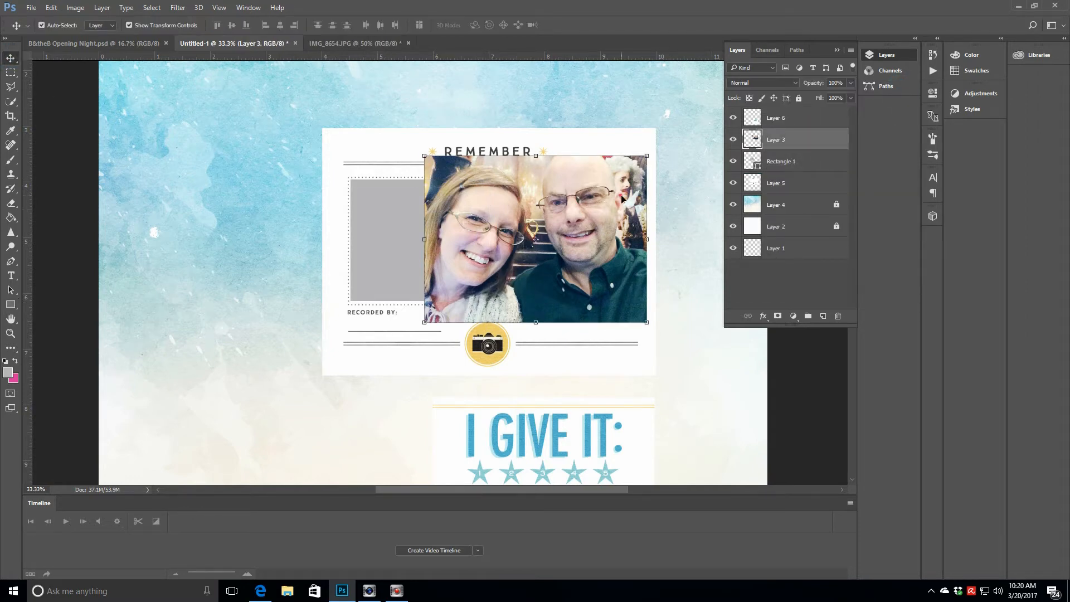
drag(622, 198, 513, 205)
right_click(790, 146)
click(830, 274)
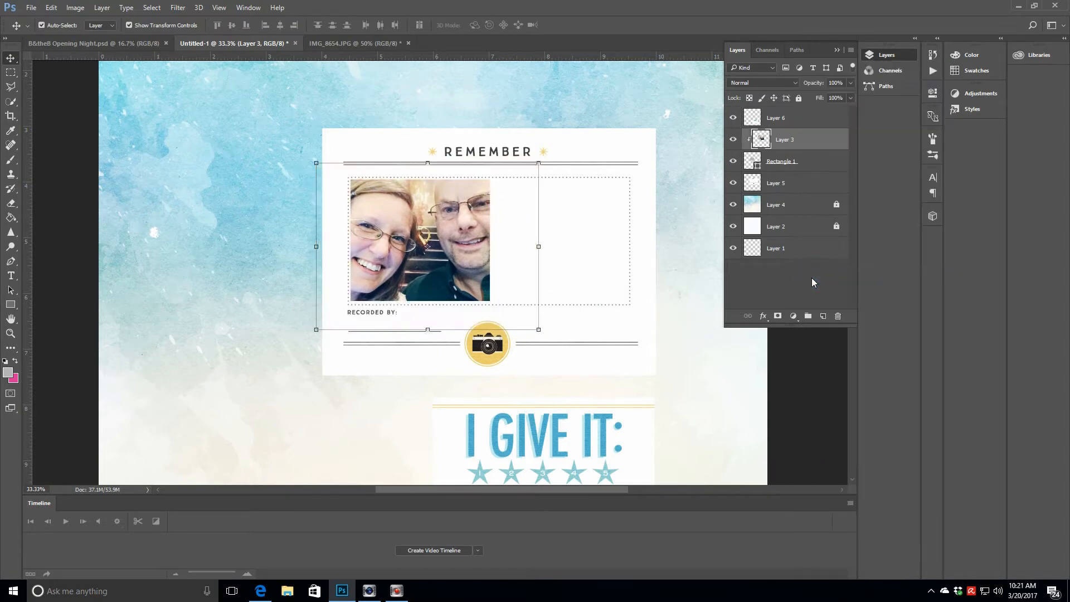
Step: Scale the clipped photo down to suit the rectangle, and move both together to the right half of the card's dotted frame
drag(538, 162, 519, 178)
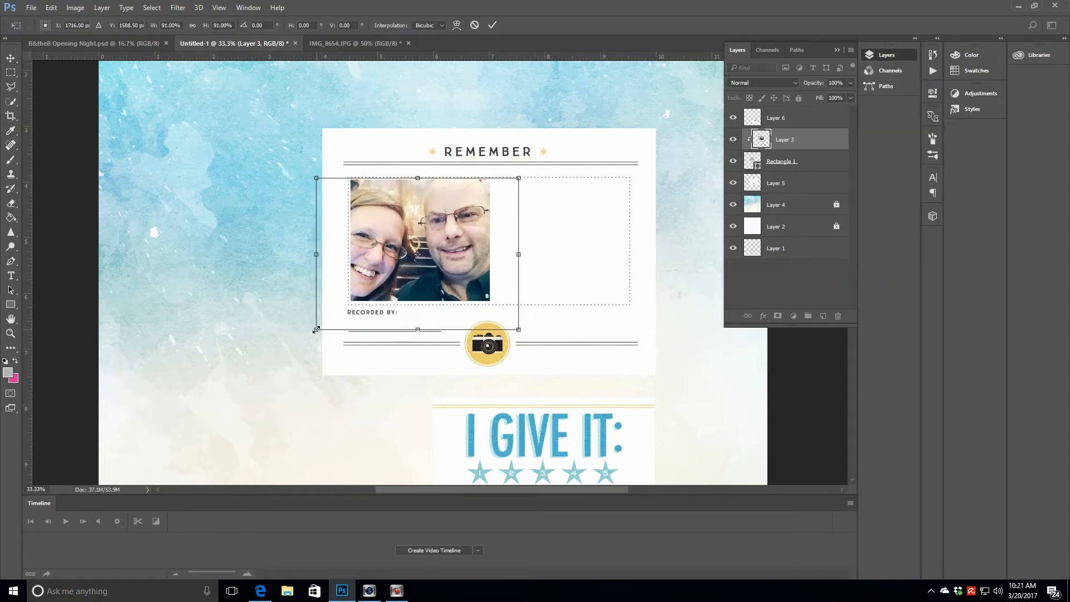
drag(315, 330, 341, 300)
drag(480, 245, 469, 246)
click(492, 25)
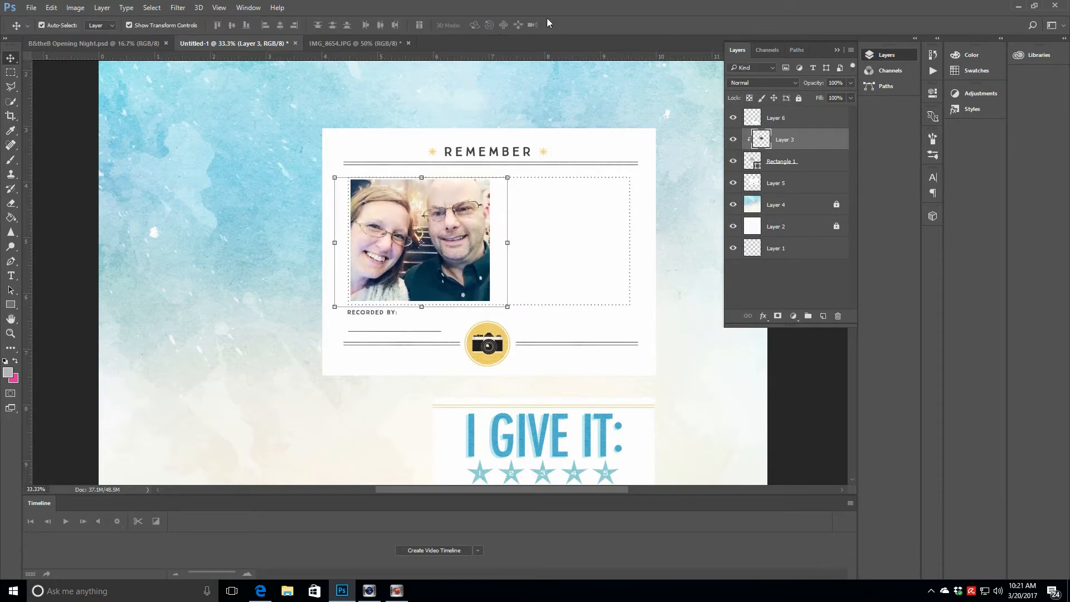
ctrl+click(775, 169)
drag(466, 249, 602, 254)
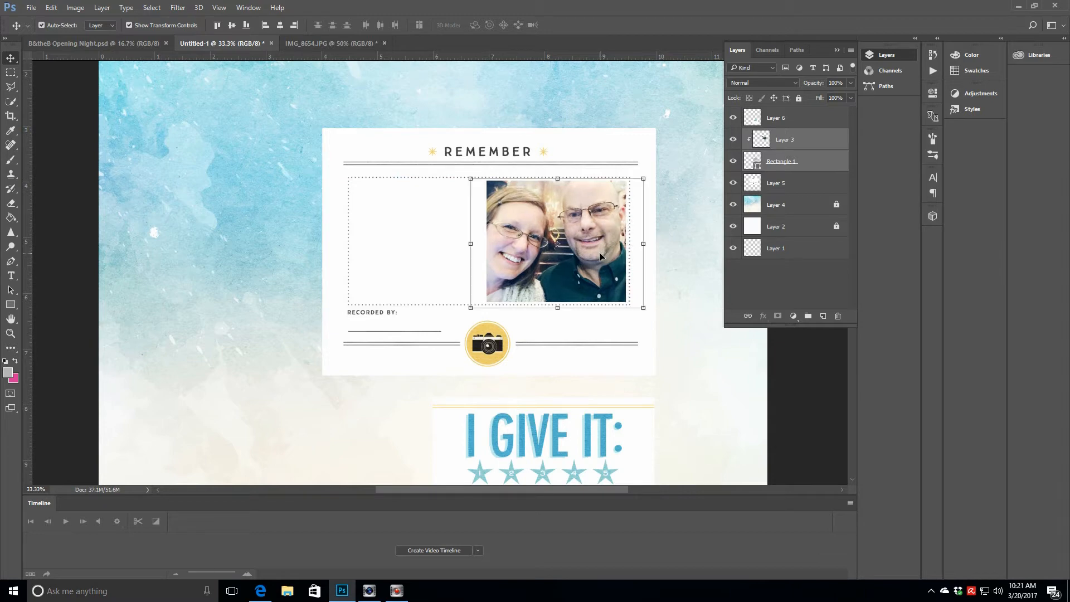
Step: Duplicate Rectangle 1 as Rectangle 1 copy, place the copy beneath the original, and clip the photo to Rectangle 1 again
click(815, 162)
right_click(815, 163)
click(857, 120)
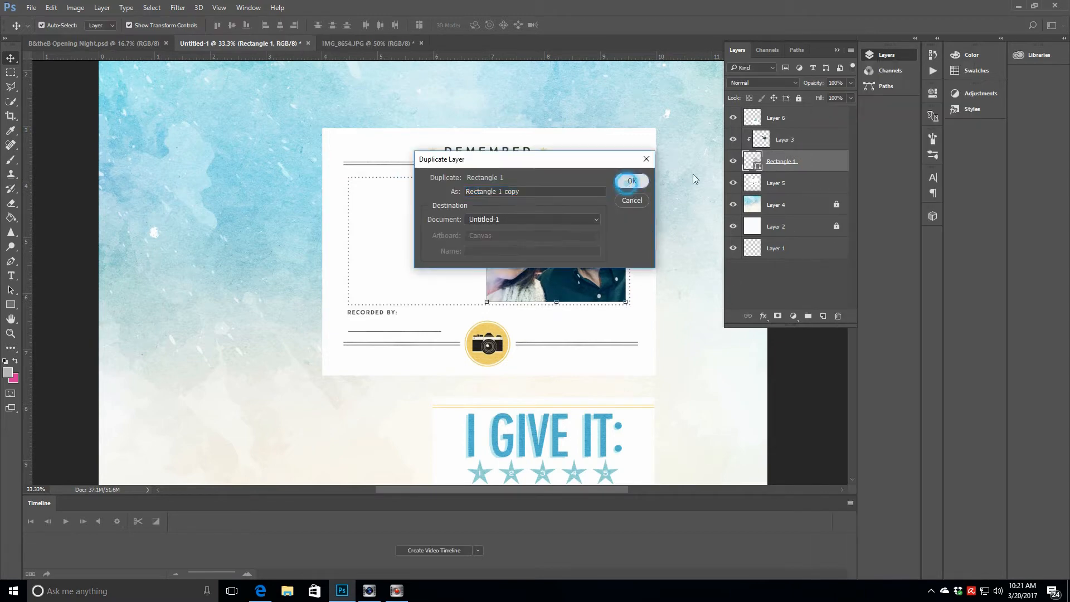
key(Return)
drag(800, 166, 802, 195)
click(807, 141)
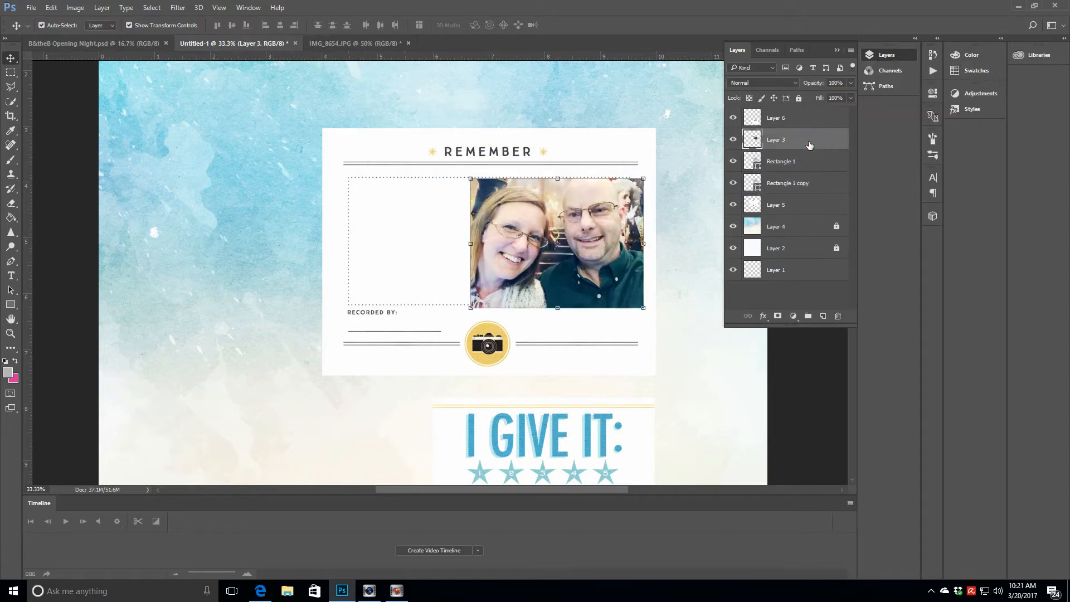
right_click(807, 140)
click(836, 264)
Step: Lock the photo on Layer 3 and its clipping shape Rectangle 1
click(800, 184)
click(798, 206)
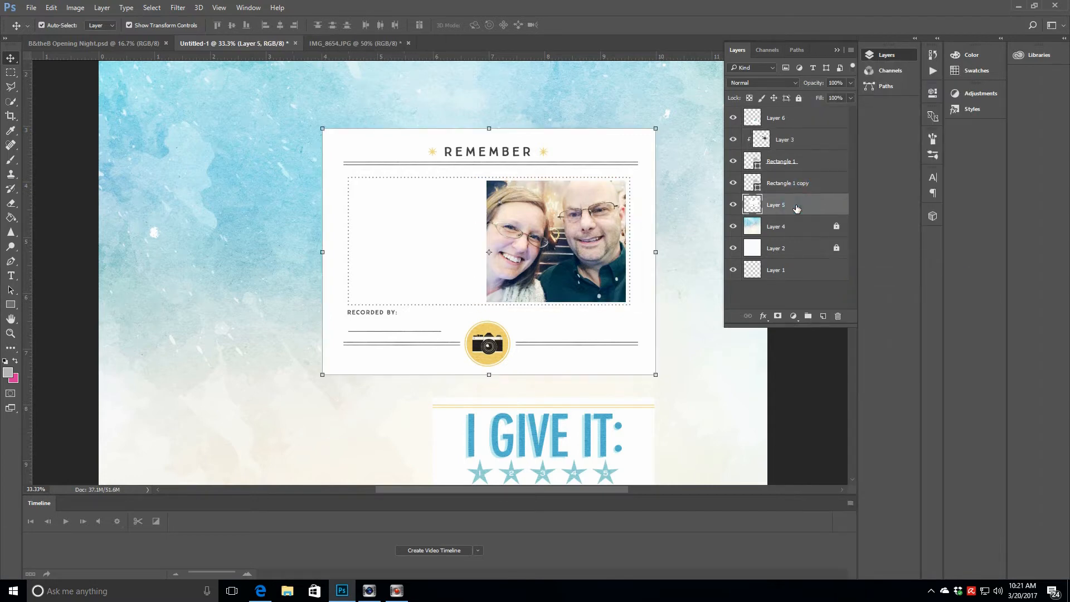
click(801, 186)
click(808, 164)
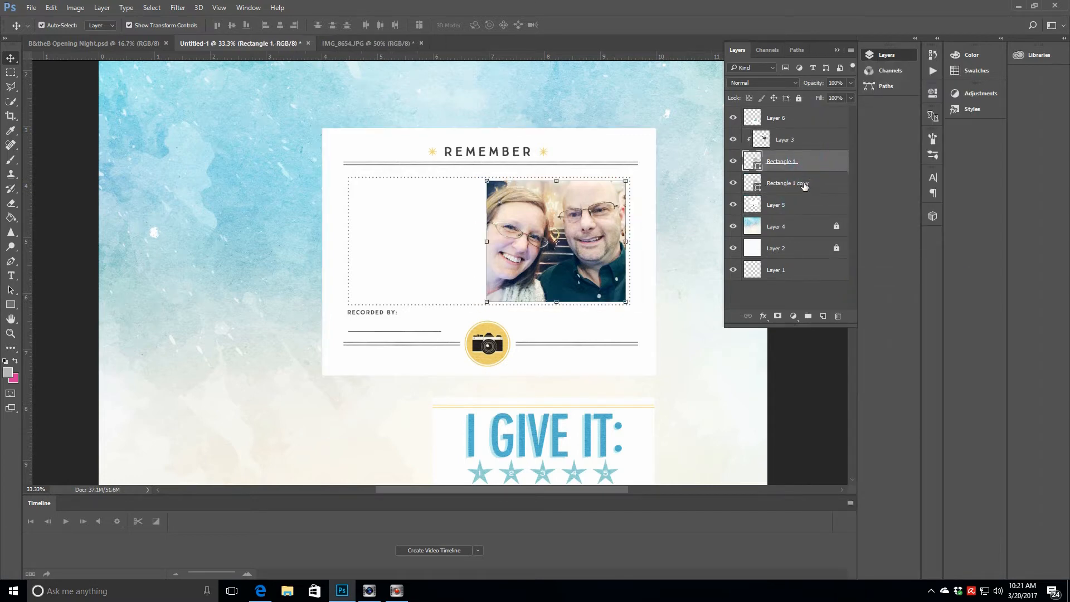
click(804, 186)
click(819, 143)
click(799, 98)
click(814, 163)
click(799, 98)
Step: Move Rectangle 1 copy to the left half of the dotted frame and narrow its width to 94.8%
click(820, 184)
drag(602, 273, 483, 241)
key(ctrl+t)
click(492, 25)
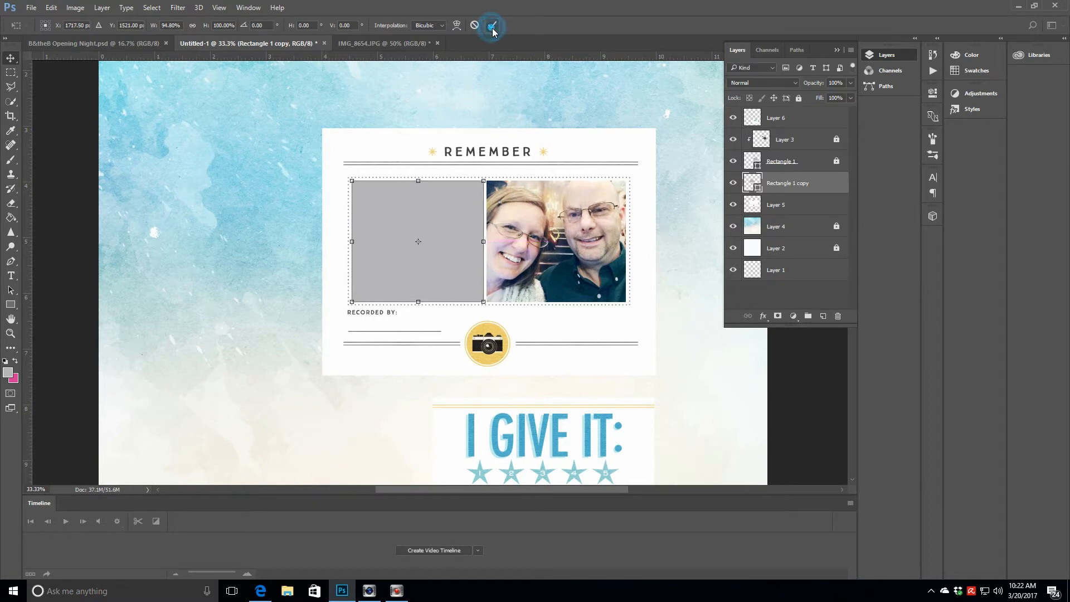
Step: Open the brittdes_pm_beginnings_3x4_worldofdreams card from the sahlinstudio_brittdes_pm_beginnings_3x4cards2 folder
click(31, 7)
click(39, 31)
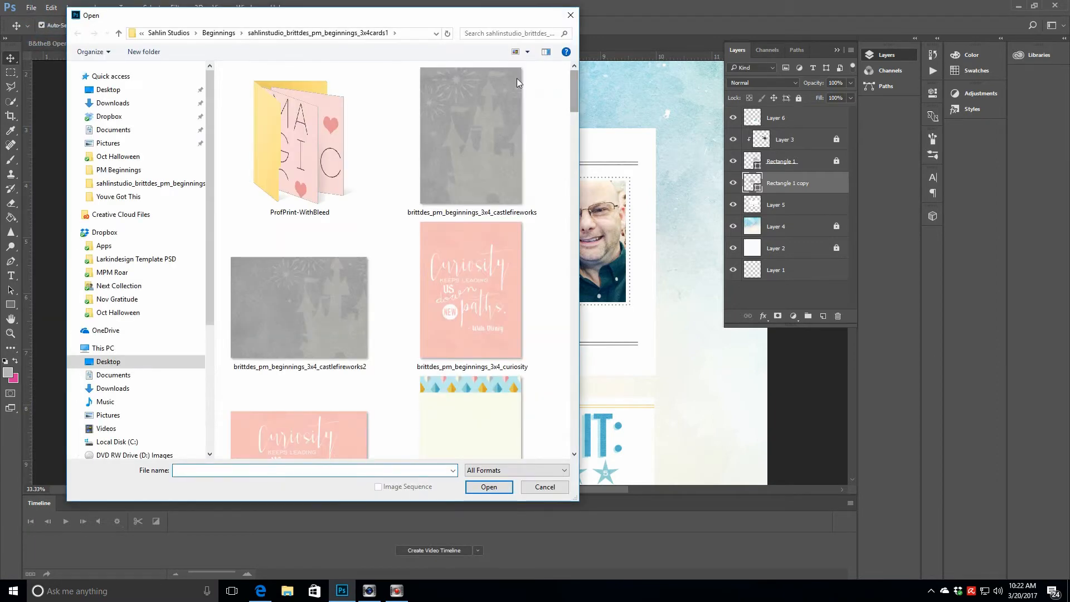
click(222, 33)
double_click(325, 108)
drag(574, 75, 580, 103)
click(292, 215)
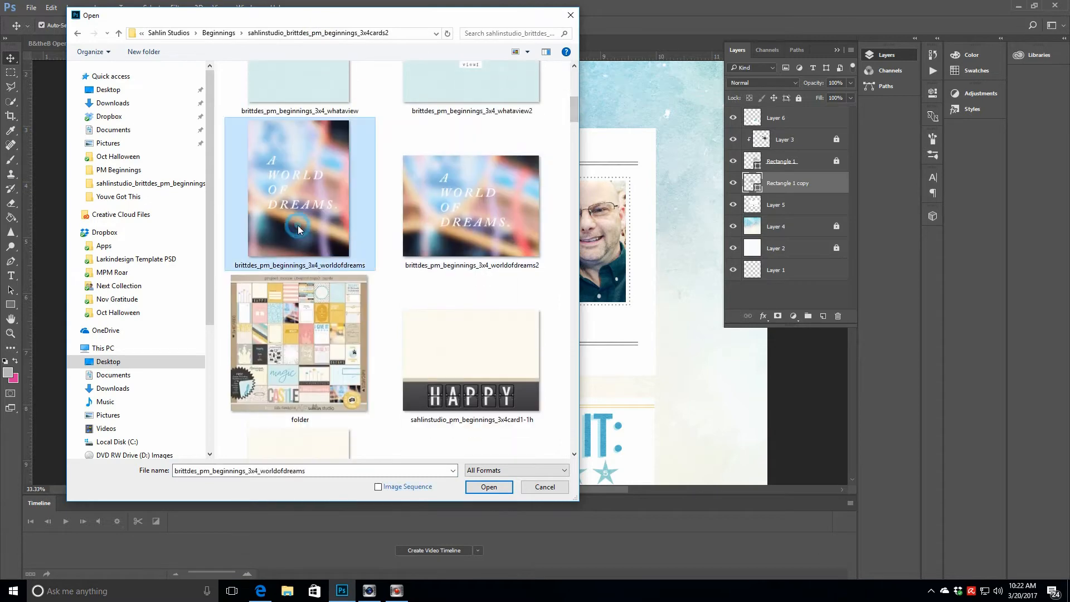
click(481, 488)
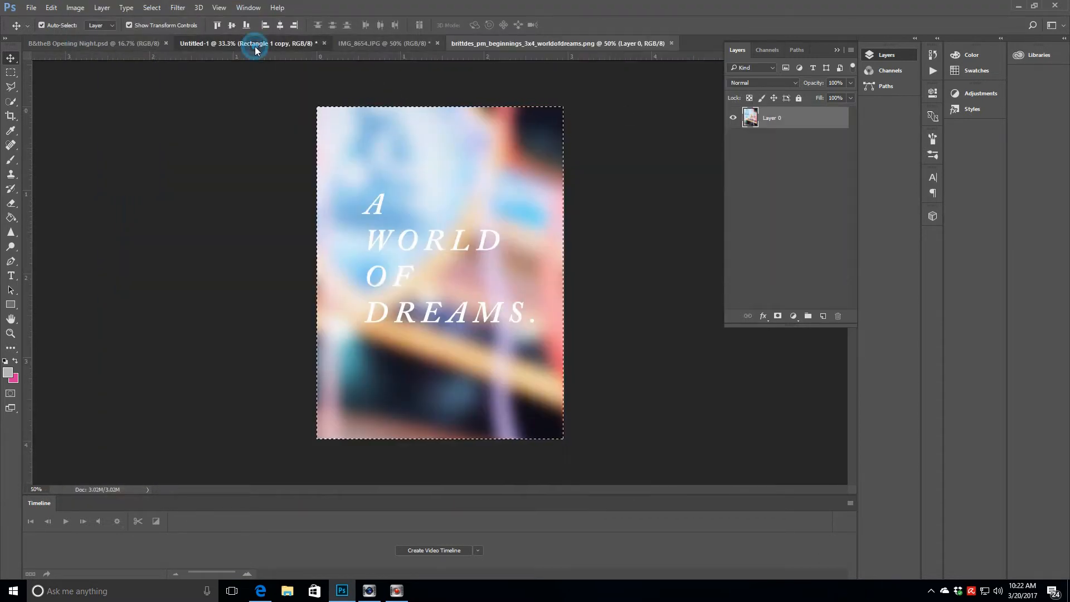
Step: Paste the "A WORLD OF DREAMS." card into Untitled-1 above Rectangle 1 copy and scale it down to about the rectangle's width
click(255, 49)
key(ctrl+v)
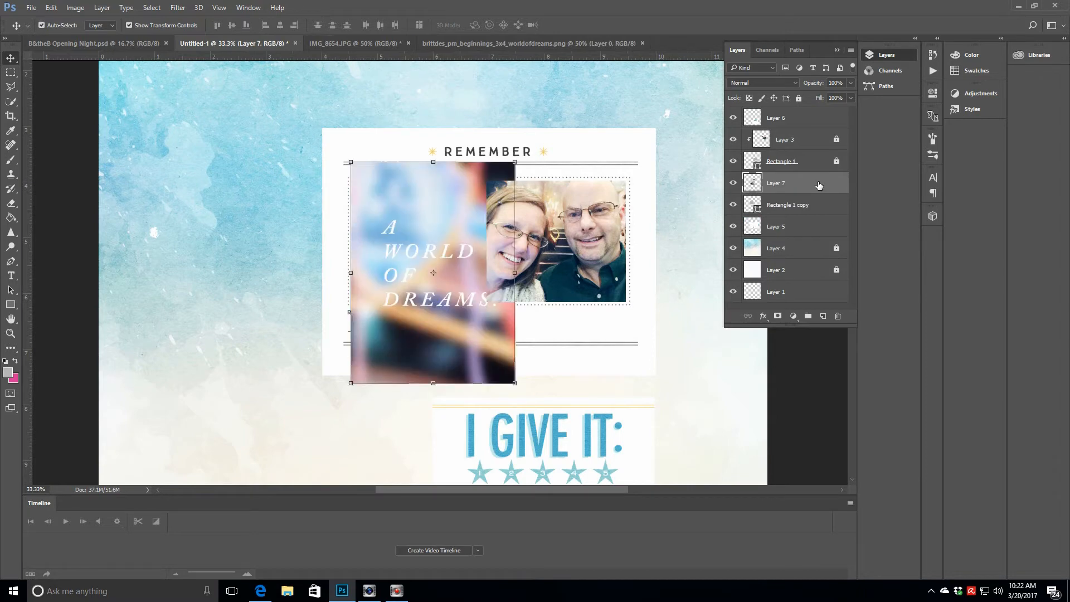
drag(473, 308, 456, 287)
drag(498, 140, 476, 168)
drag(334, 361, 350, 341)
drag(480, 165, 485, 158)
click(492, 25)
Step: Clip the "A WORLD OF DREAMS." card to Rectangle 1 copy and adjust its position inside the rectangle
right_click(805, 184)
click(856, 274)
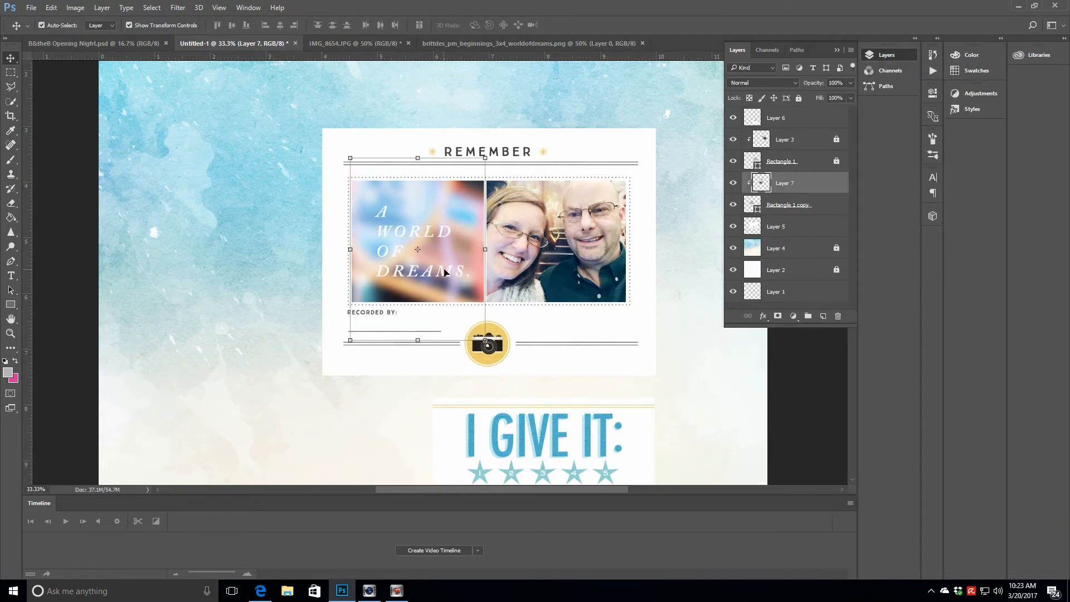
drag(447, 268, 450, 271)
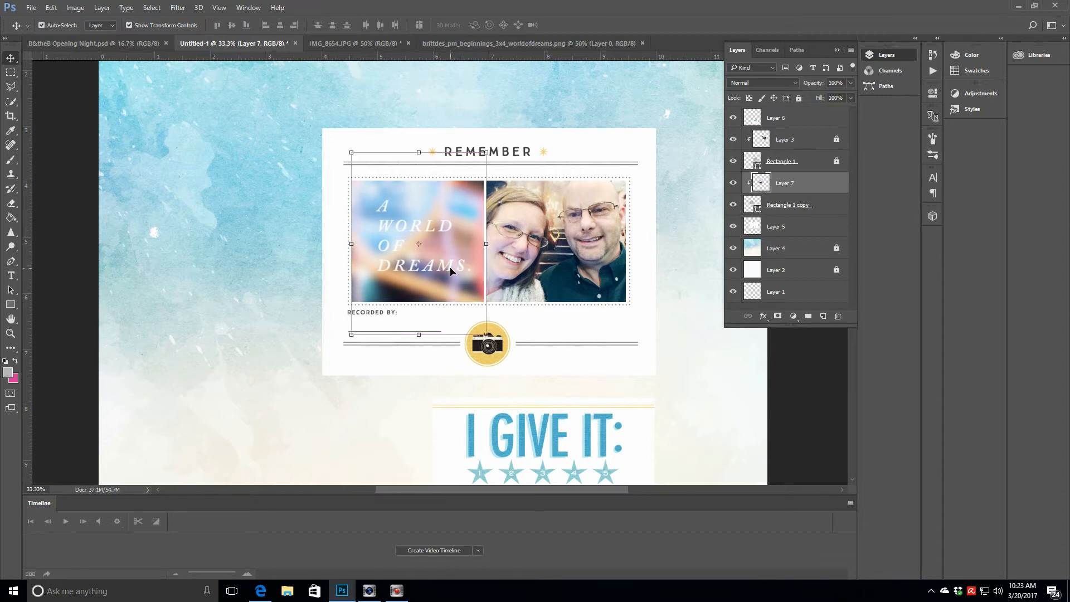
Step: Lock Layer 7 and Rectangle 1 copy
click(798, 98)
click(819, 205)
click(798, 98)
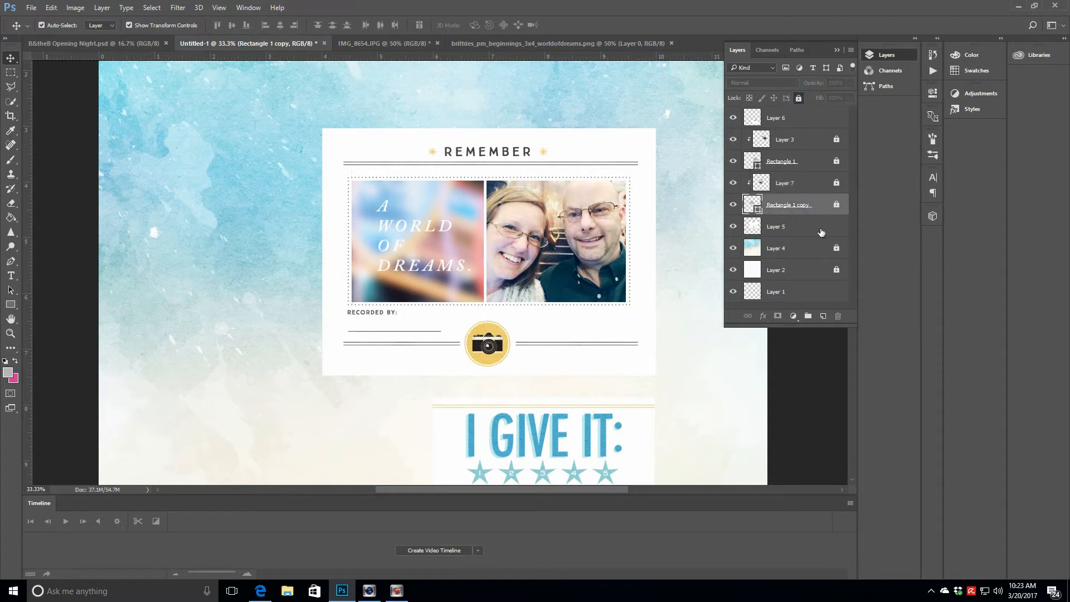
Step: Put the upper "I GIVE IT:" part of the Layer 6 card on its own layer and delete Layer 6 with the blank strip
click(820, 123)
scroll(640, 318, down, 3)
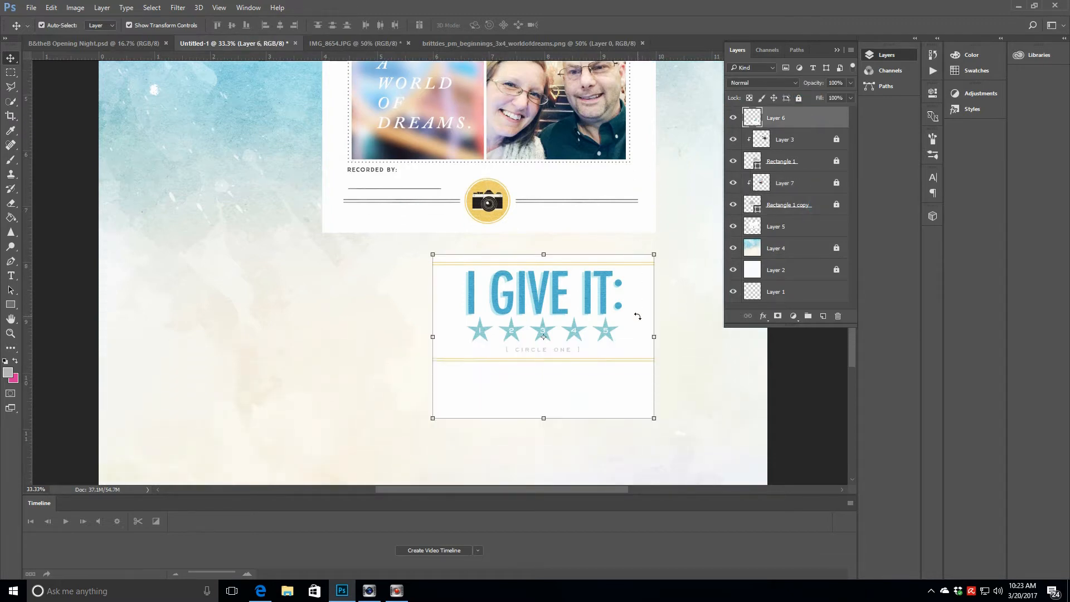
click(11, 73)
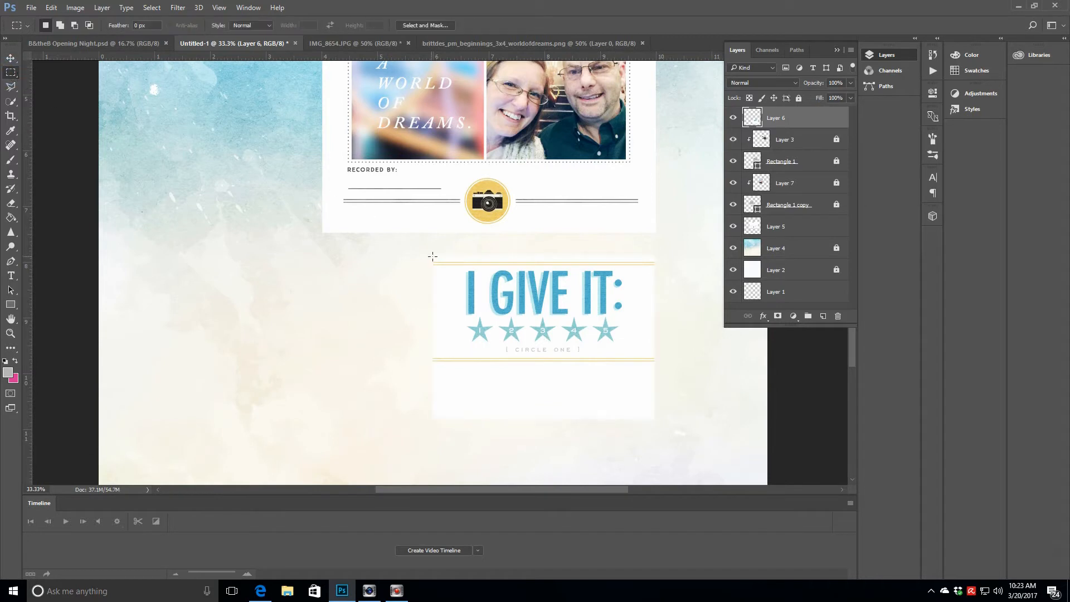
drag(433, 255, 654, 367)
right_click(590, 308)
click(663, 390)
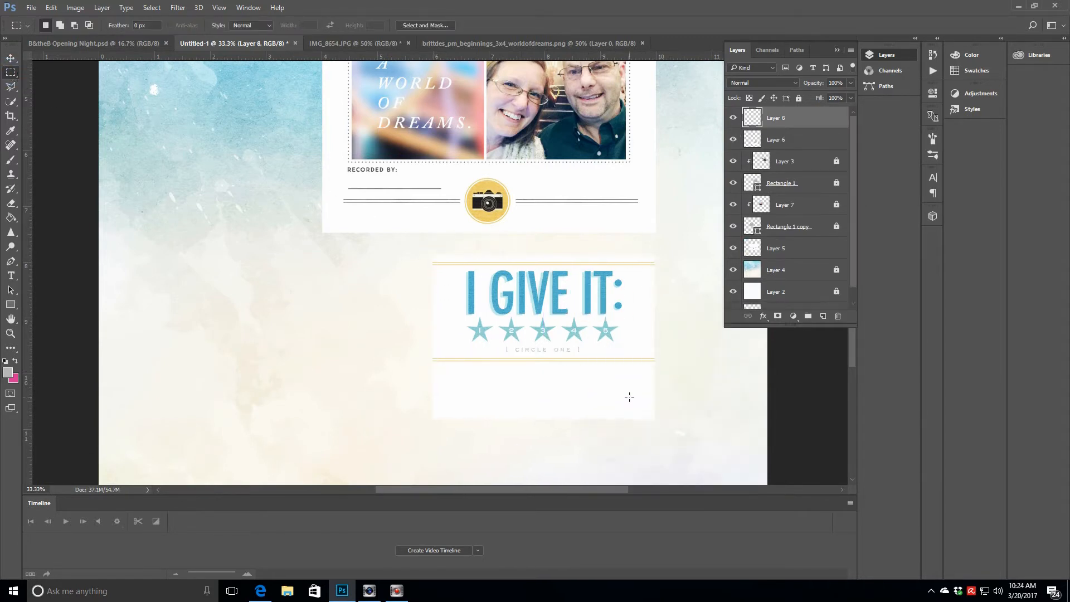
key(Delete)
Step: Scale the "I GIVE IT:" card to about 60% and tuck it beneath Layer 5 at the Remember card's lower right edge
key(v)
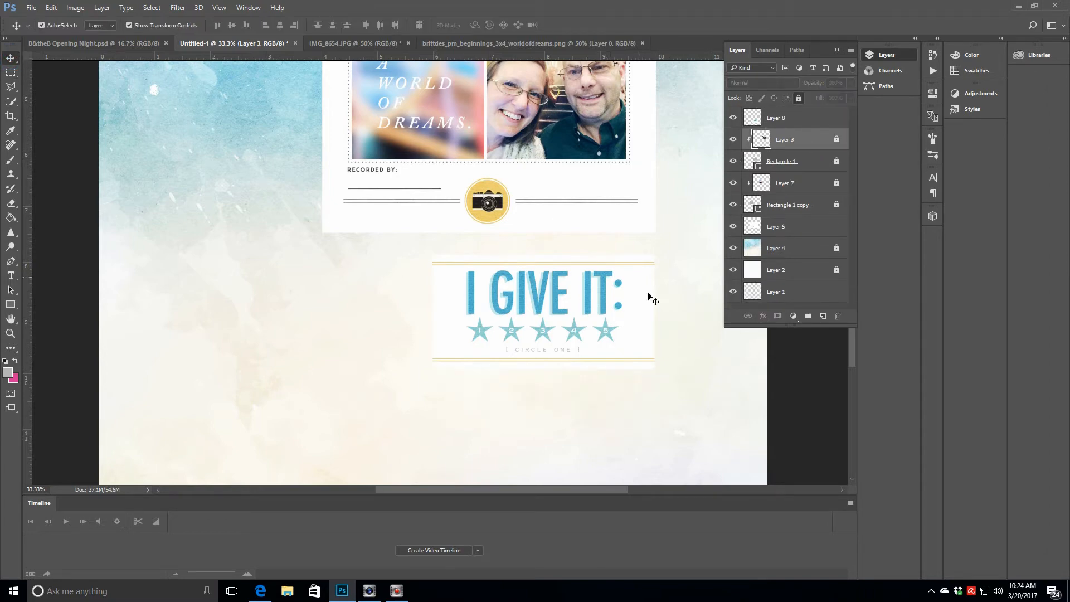
click(606, 304)
drag(433, 368, 519, 322)
drag(619, 277, 619, 254)
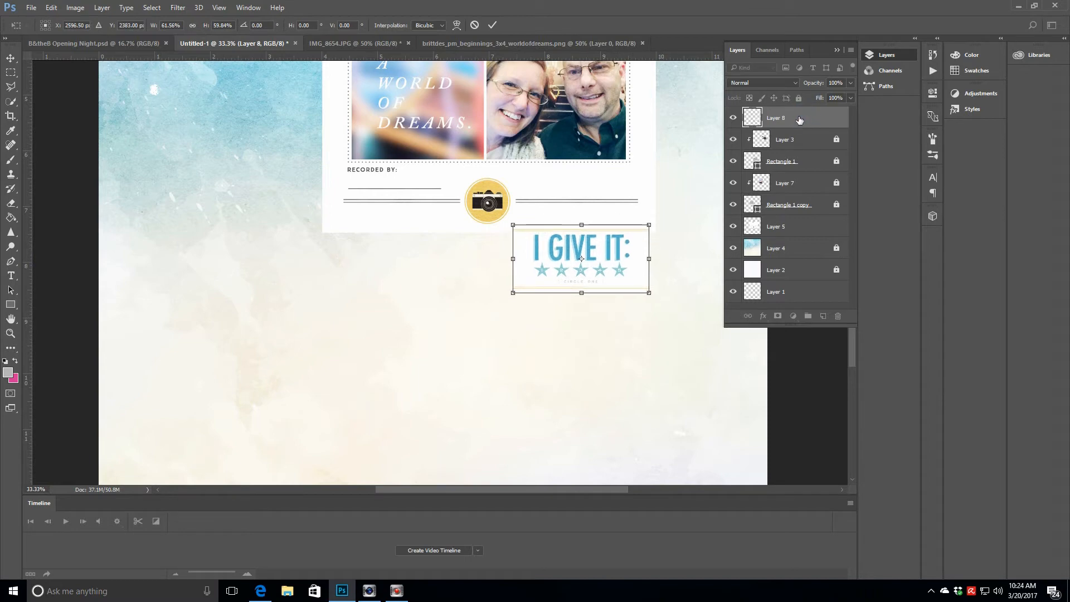
click(492, 25)
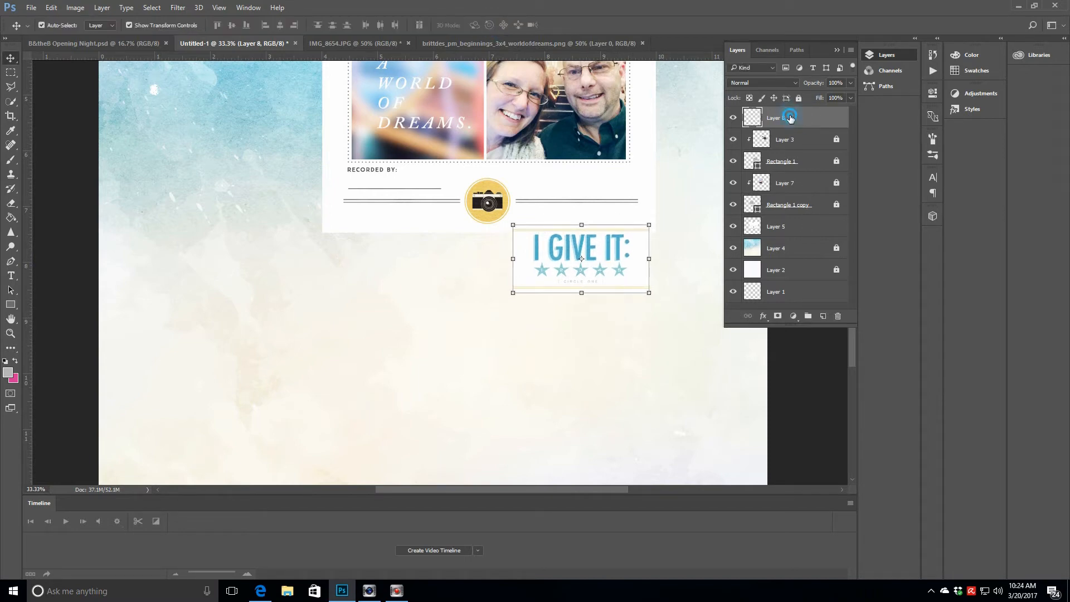
drag(790, 118, 806, 244)
drag(617, 250, 617, 257)
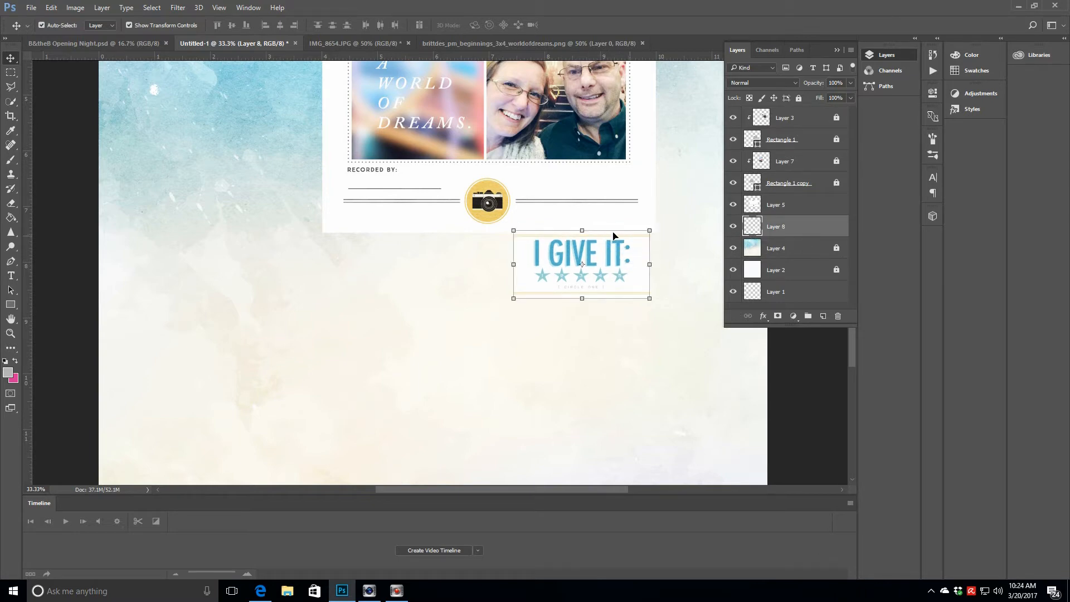
Step: Add a drop shadow to Layer 5 with 53% opacity, a 139° global light angle and a size of 7 px
click(817, 210)
click(762, 316)
click(769, 458)
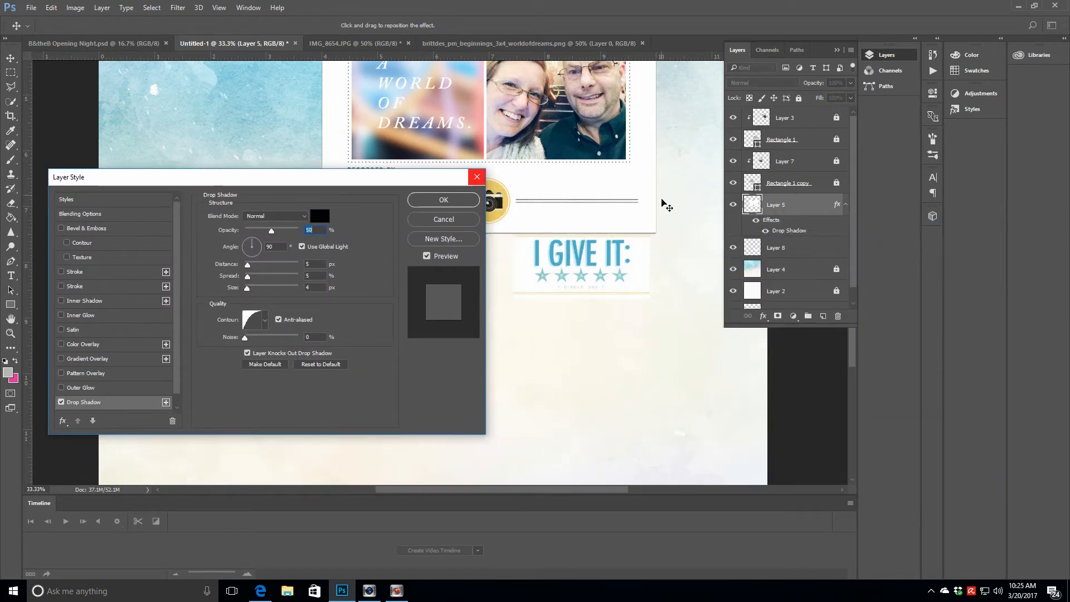
mouse_move(273, 232)
mouse_down()
mouse_move(290, 230)
mouse_move(270, 232)
mouse_up()
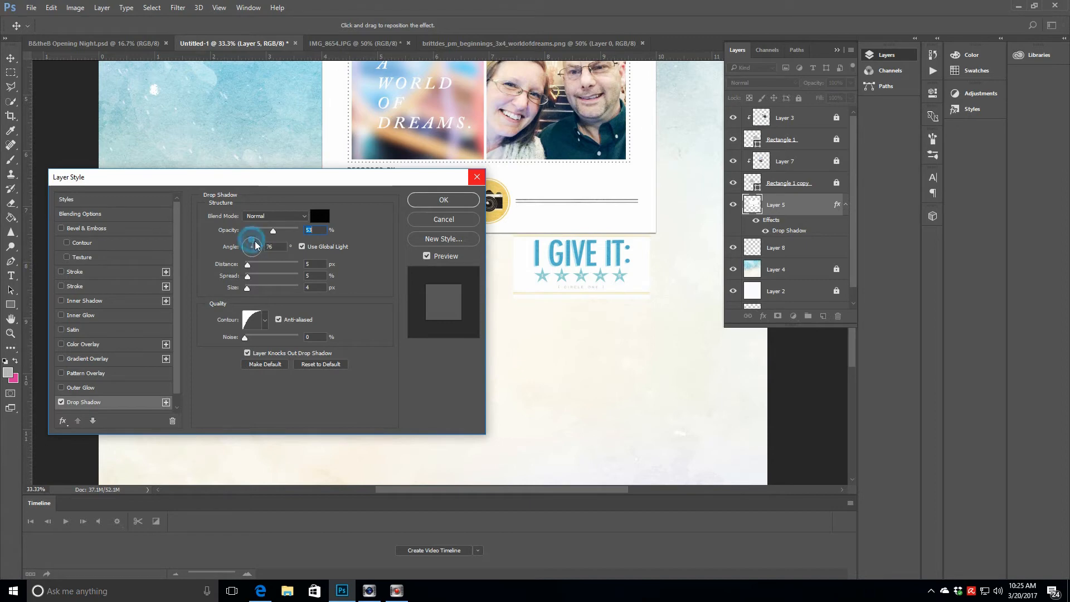
click(257, 246)
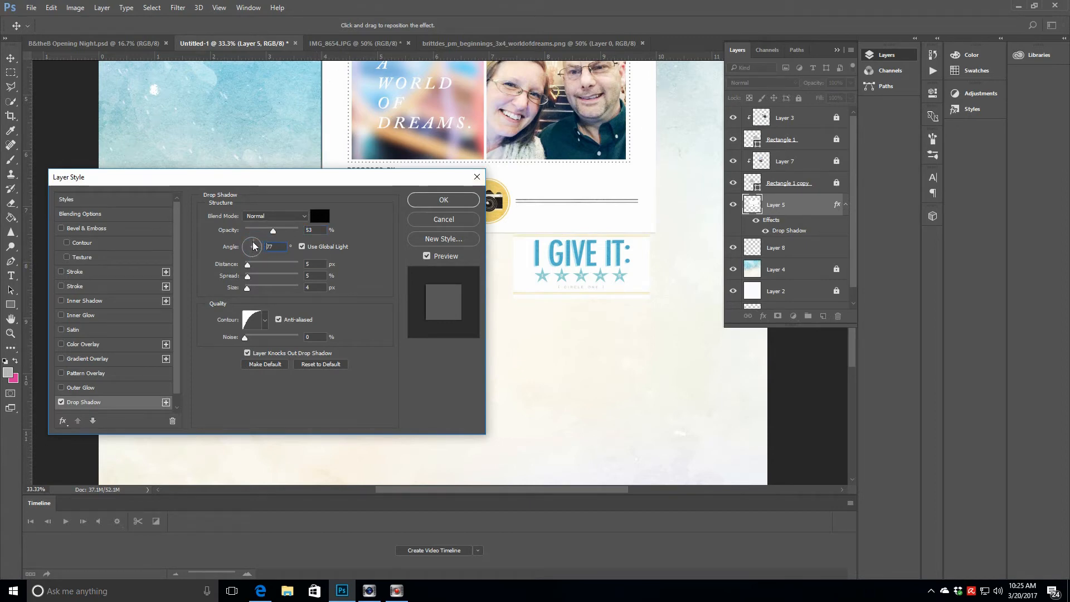
click(253, 244)
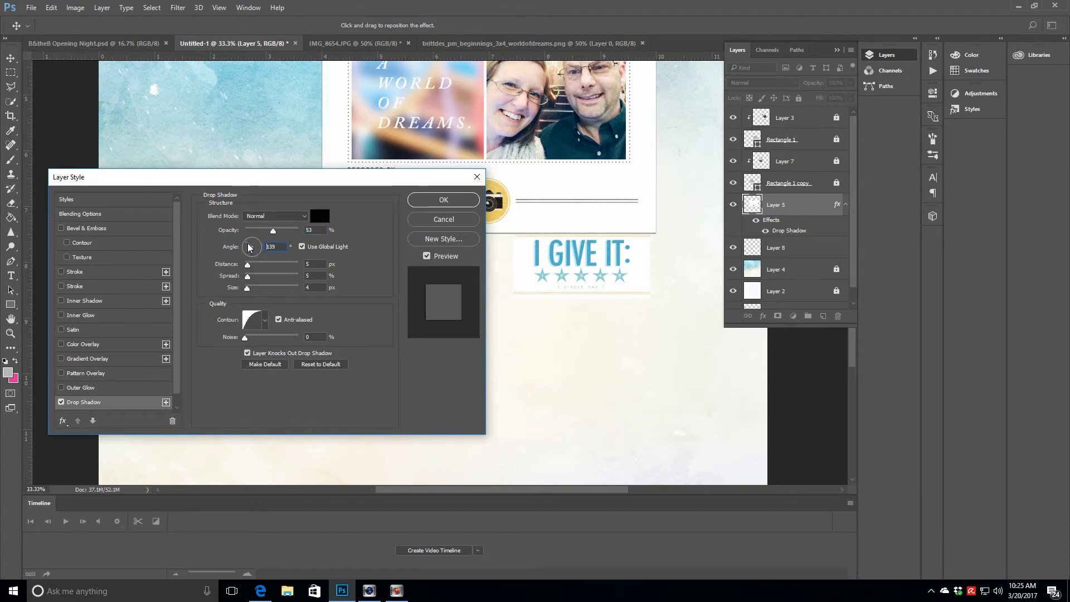
click(302, 247)
click(302, 247)
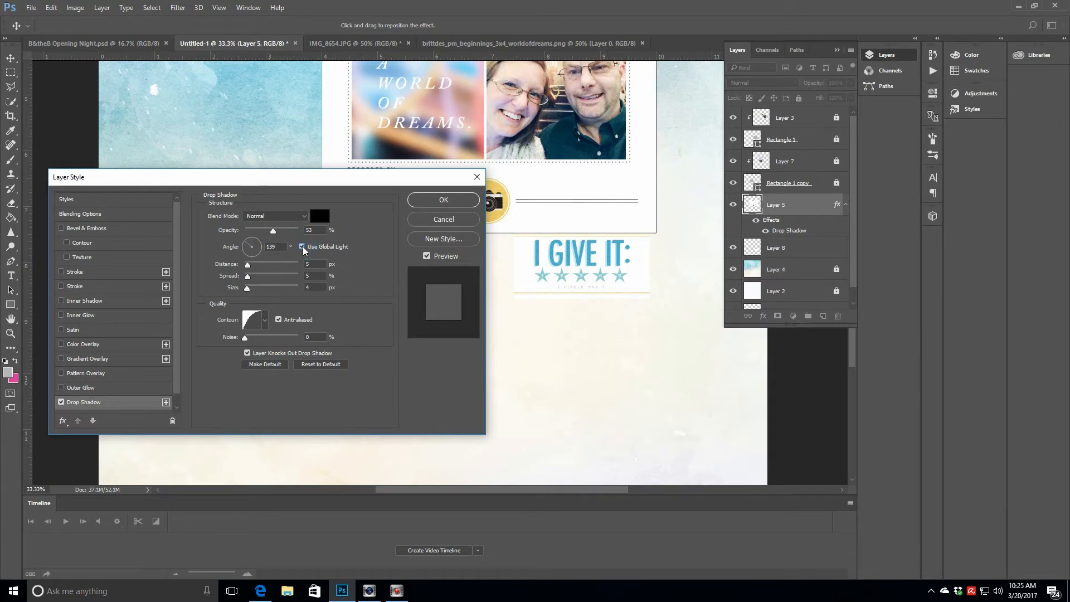
drag(248, 267, 250, 296)
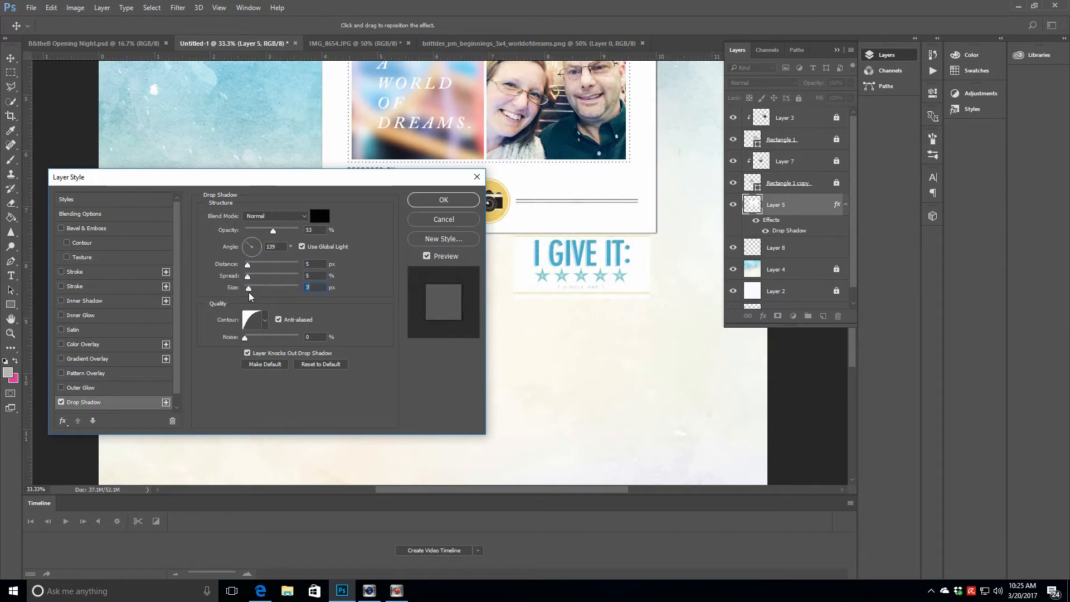
Step: Try different contours for Layer 5's drop shadow, settle on the straight diagonal linear one and apply the style
click(265, 321)
click(212, 351)
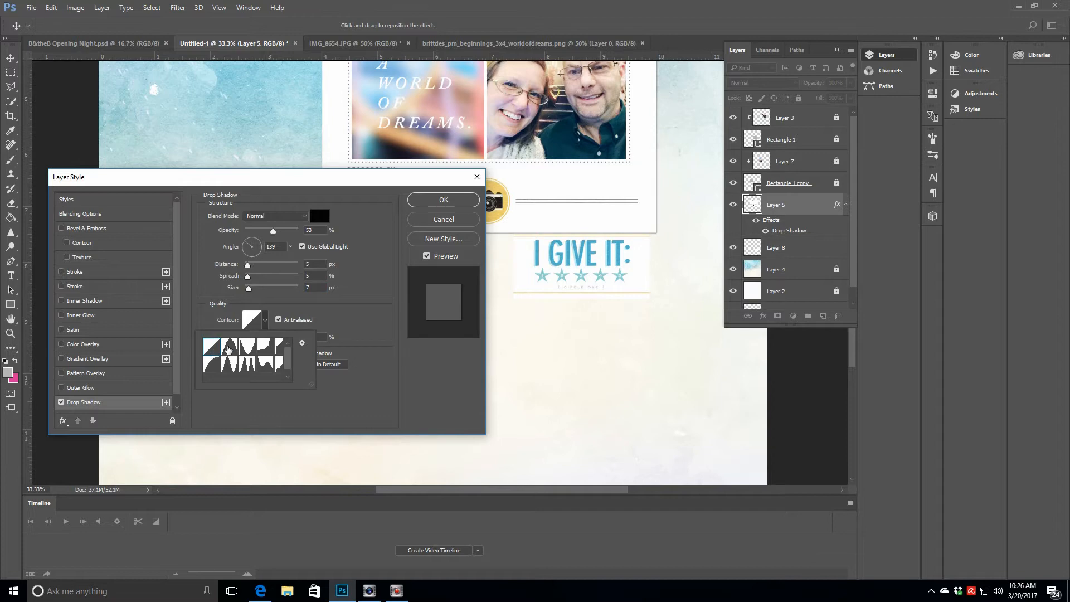
click(228, 349)
click(249, 346)
click(230, 350)
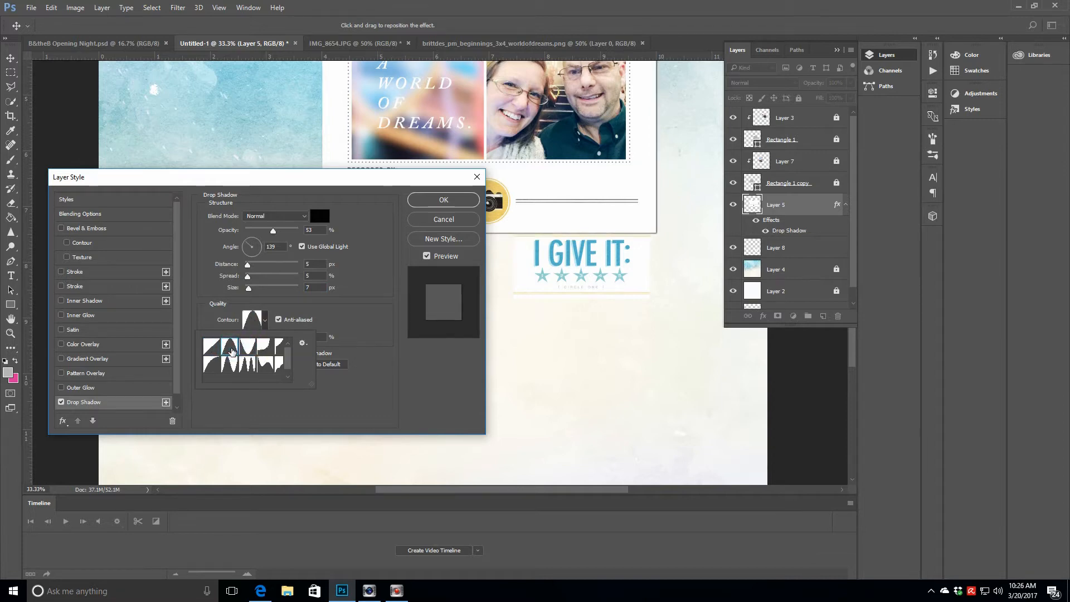
click(211, 345)
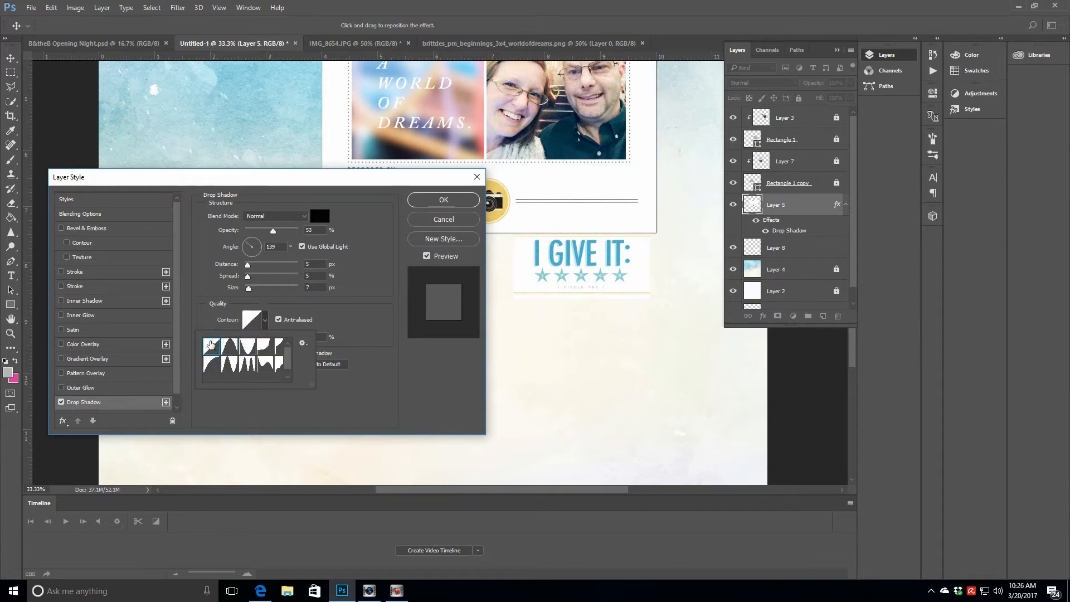
click(427, 198)
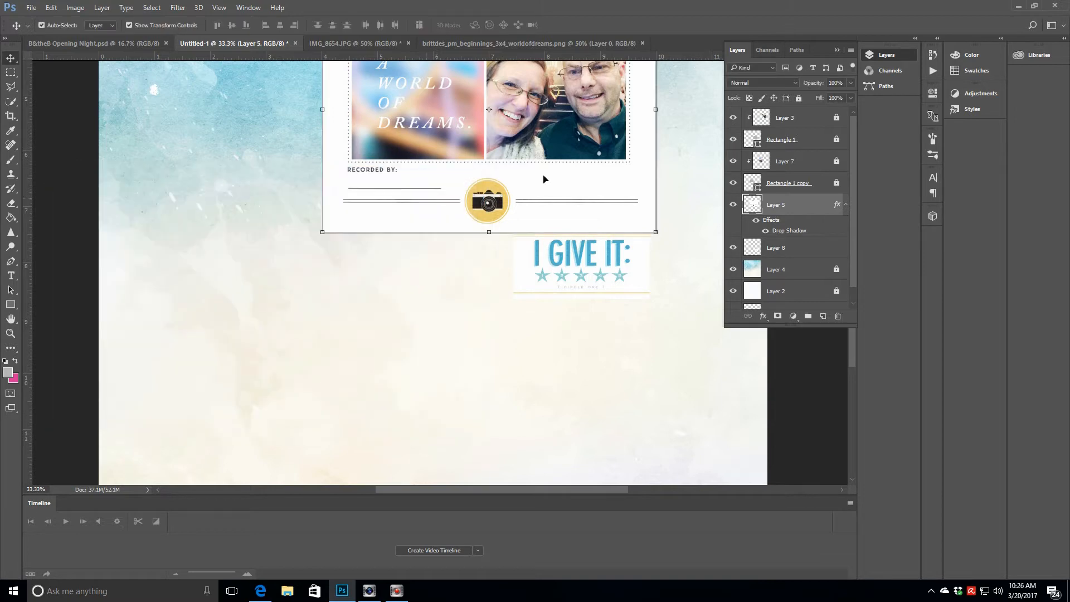
Step: Give the "I GIVE IT:" card on Layer 8 the same drop shadow, with 53% opacity, 139° angle and 7 px size
click(809, 252)
click(763, 316)
click(781, 460)
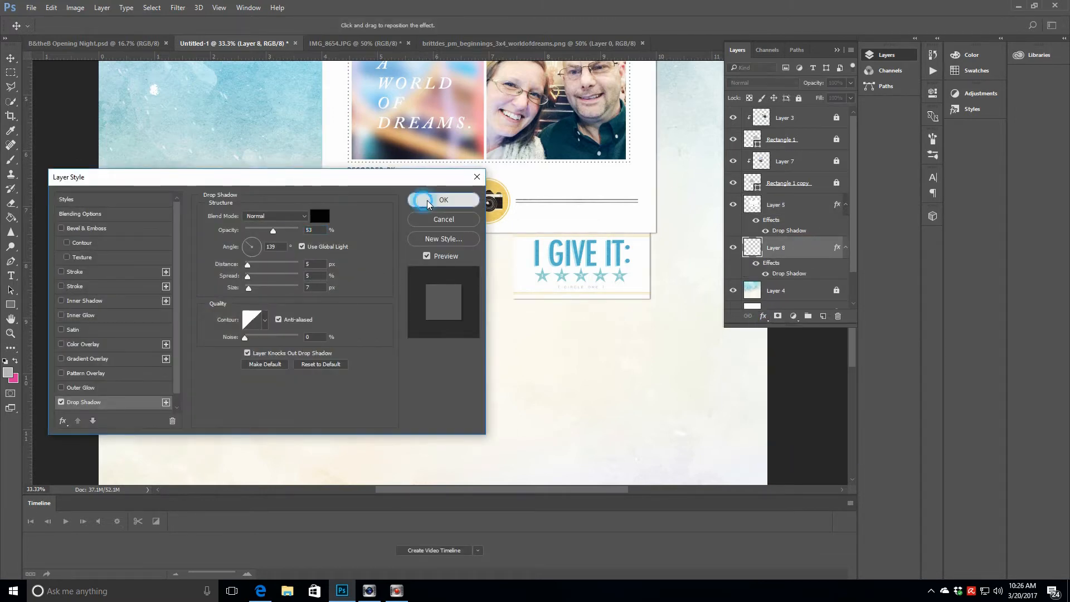
click(427, 200)
Step: Add a new layer above Layer 8 and open brittdes_pm_beginnings_3x4_stripes from the sahlinstudio_brittdes_pm_beginnings_3x4cards1 folder for copying
click(823, 316)
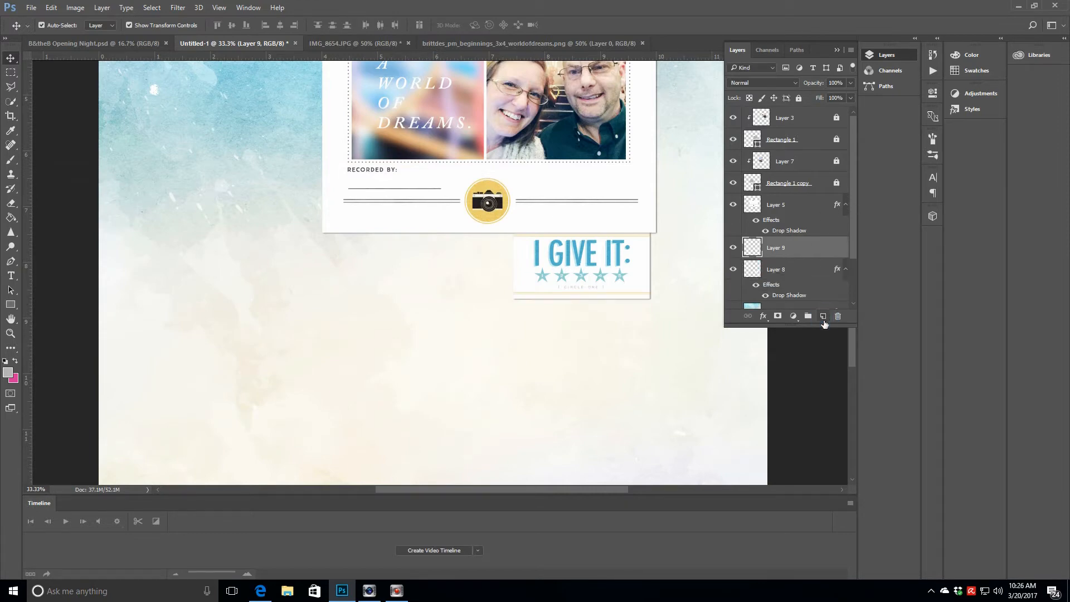
click(31, 7)
click(56, 33)
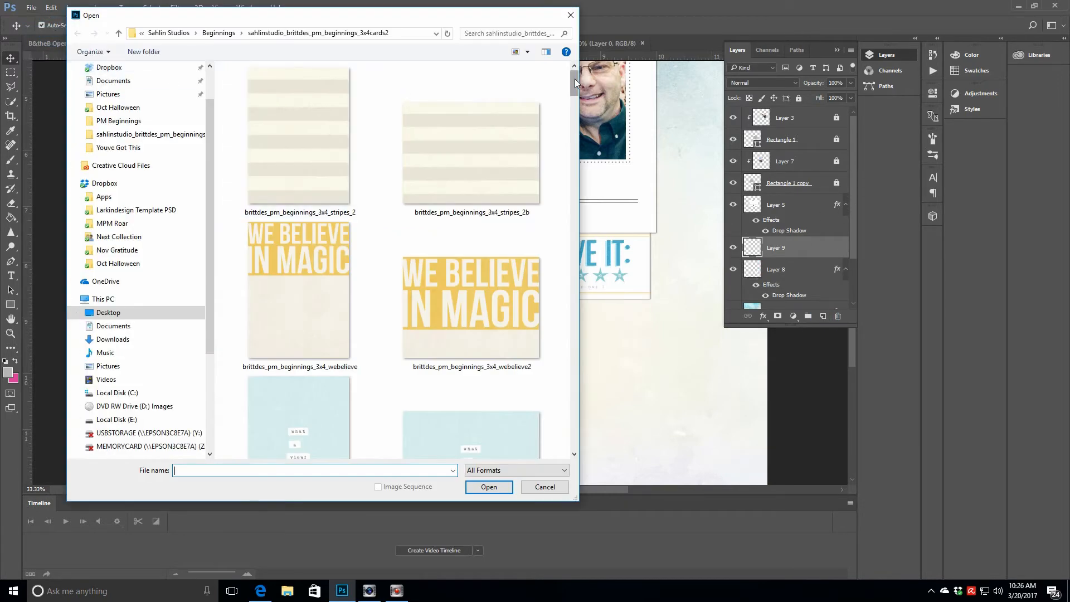
drag(573, 79, 585, 396)
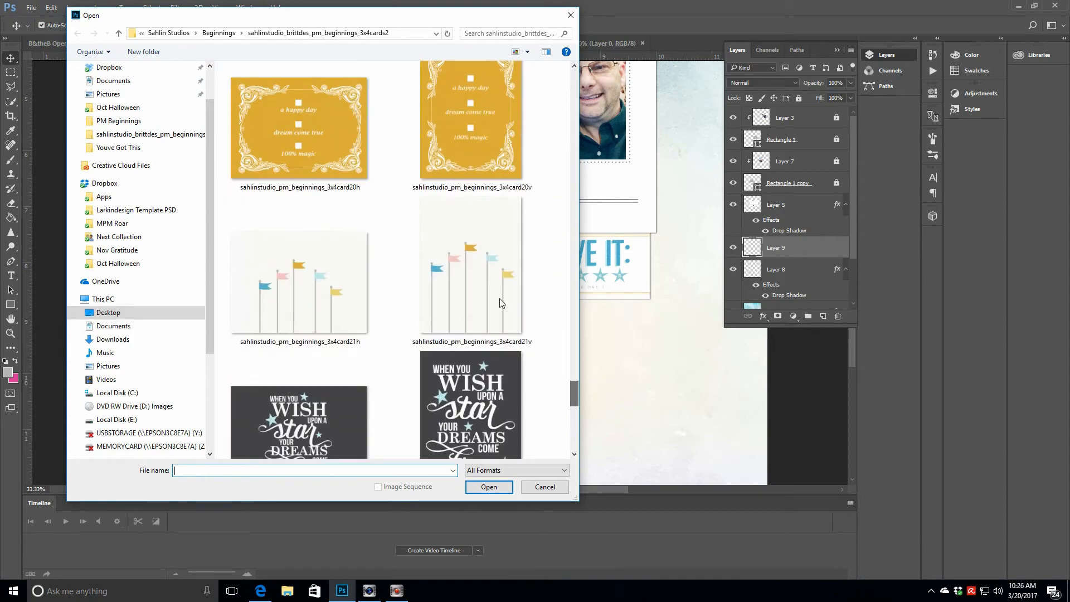
click(218, 33)
double_click(333, 95)
drag(573, 85, 575, 353)
click(482, 245)
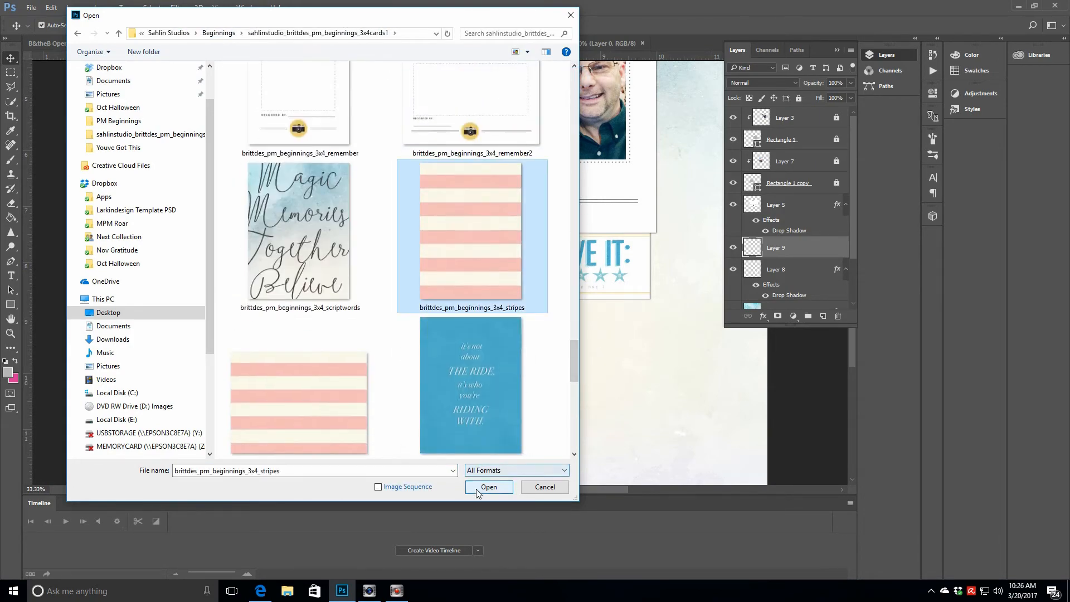
click(488, 487)
Step: Close the copied stripes card, the worldofdreams card and IMG_8654.JPG without saving the photo's changes
click(835, 49)
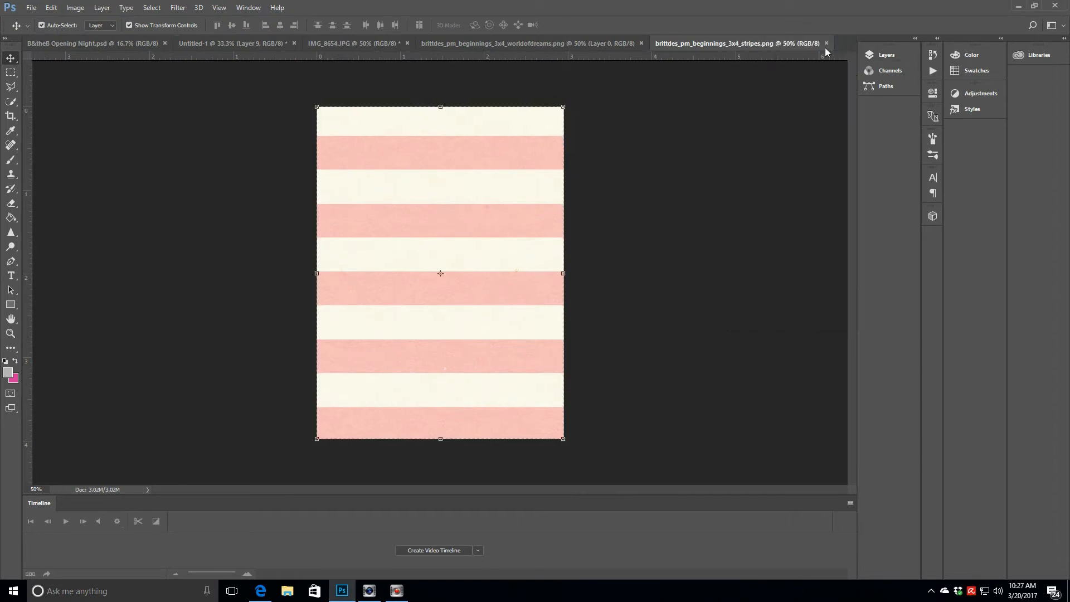
click(826, 43)
click(641, 43)
click(408, 43)
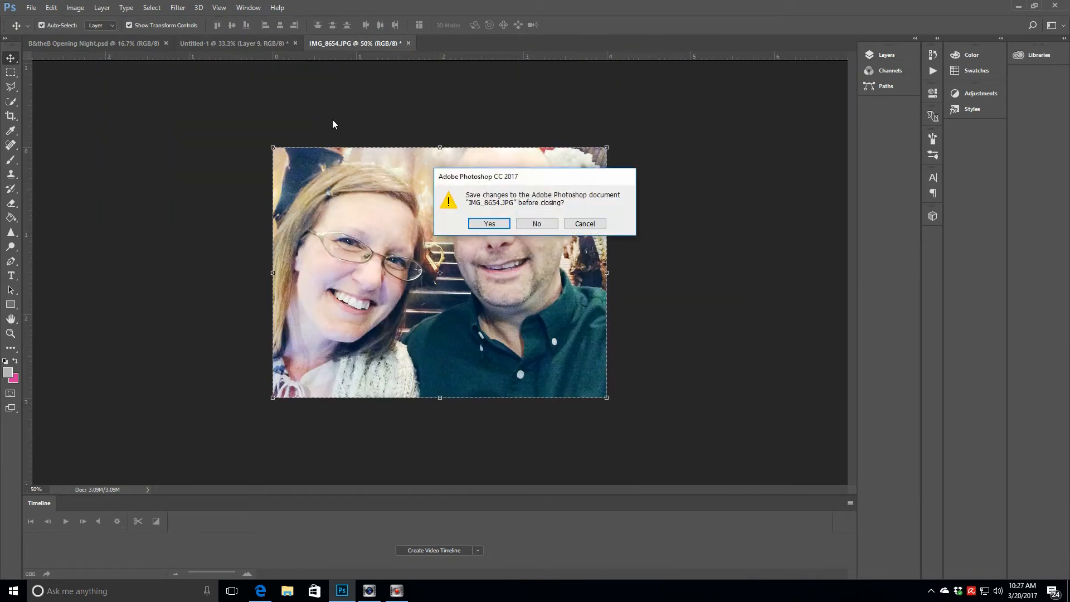
key(n)
Step: Paste the striped card onto a new layer, place it below the Remember card and reorder its layer beneath Layer 8
click(885, 55)
click(824, 315)
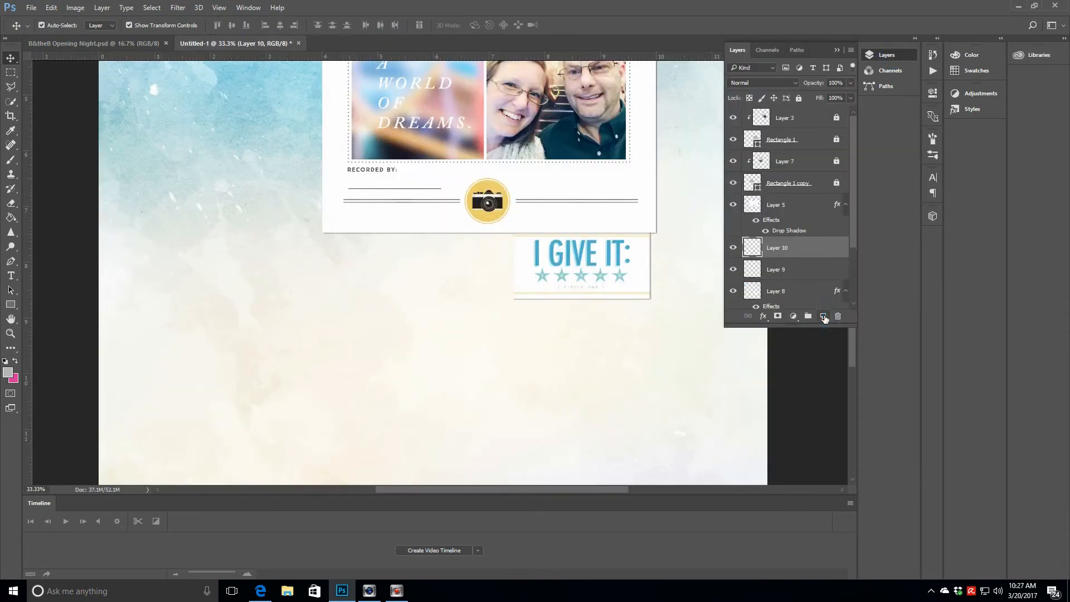
key(ctrl+v)
drag(451, 245, 462, 278)
drag(808, 251, 806, 277)
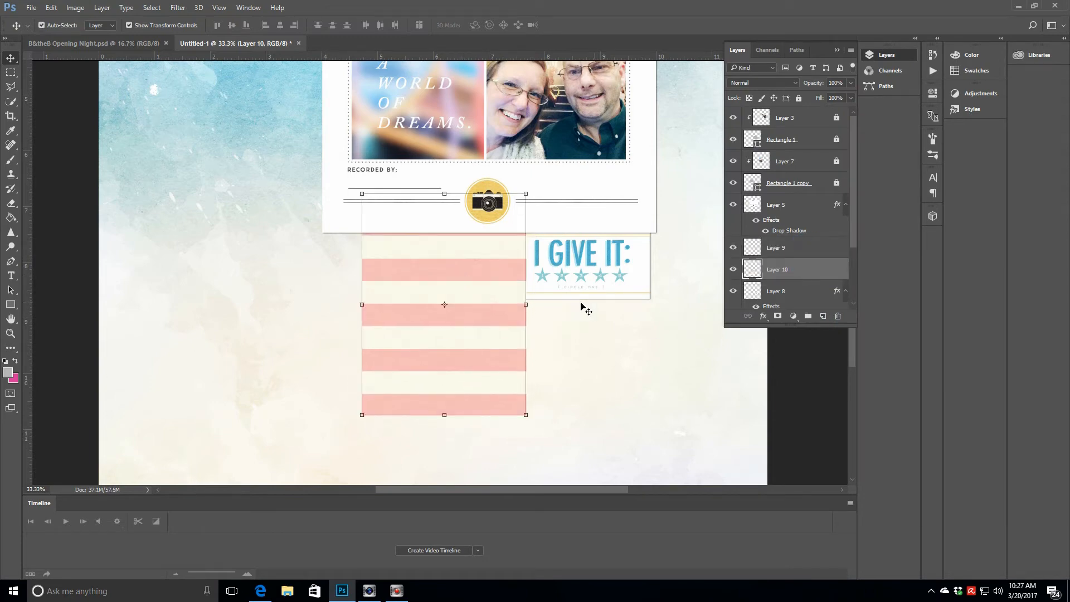
scroll(852, 172, down, 3)
drag(806, 208, 808, 259)
Step: Nudge the striped card slightly lower, using the finished page B&theB Opening Night.psd as a placement reference
key(ctrl+Tab)
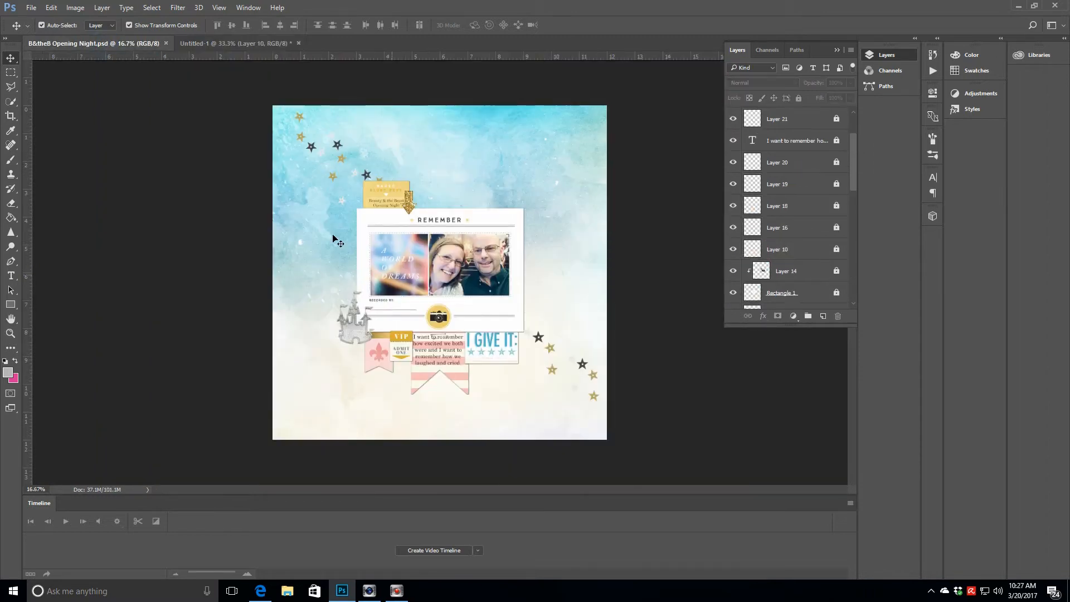
key(ctrl+Tab)
drag(488, 326, 486, 336)
click(92, 45)
click(229, 44)
Step: Scale the "I GIVE IT:" card down to about 80%, keeping its upper right corner in place
click(591, 282)
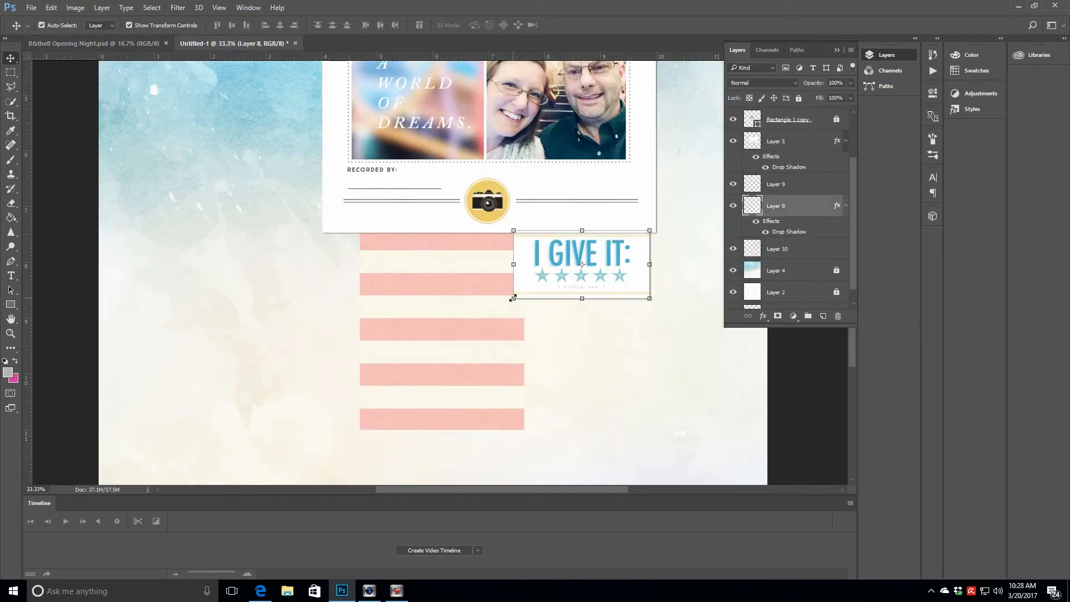
drag(512, 298, 540, 284)
click(493, 27)
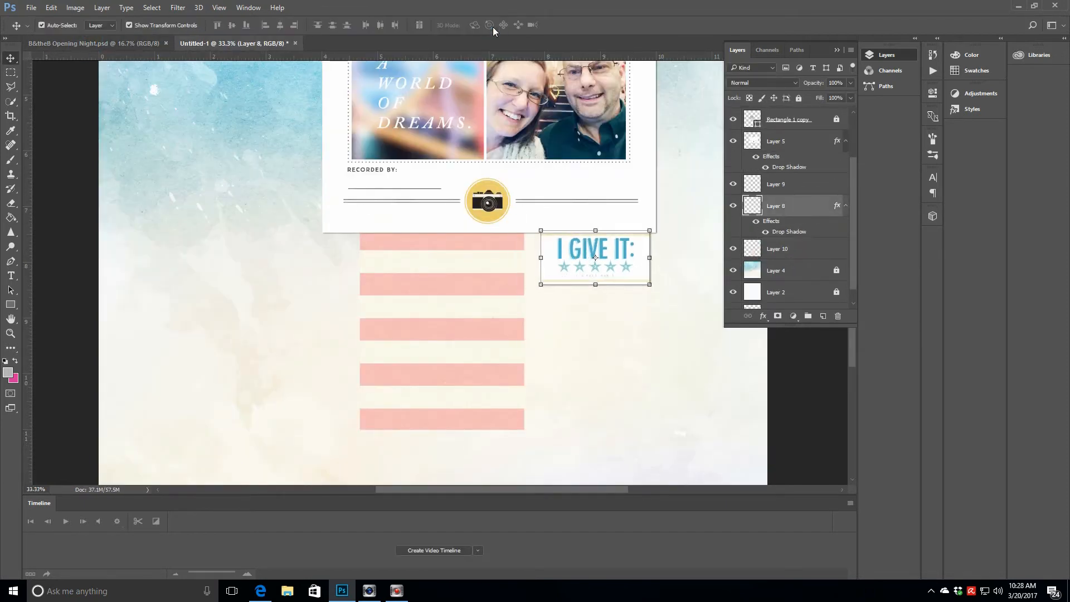
Step: Move the striped card about 0.53 in toward the "I GIVE IT:" card and scale it to about 81%
drag(471, 295, 501, 295)
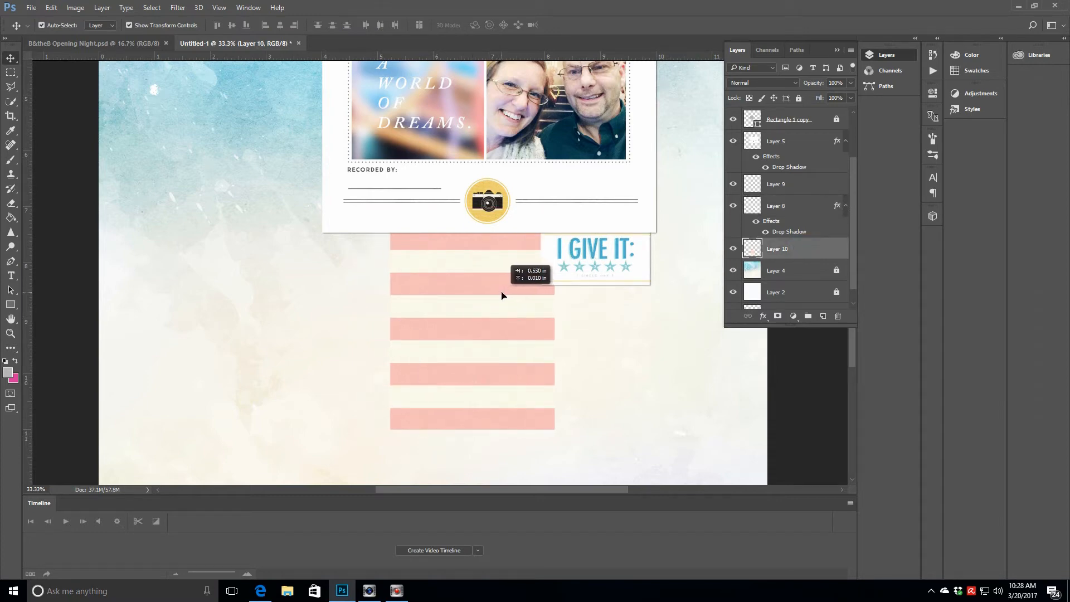
key(ctrl+t)
drag(395, 444, 422, 386)
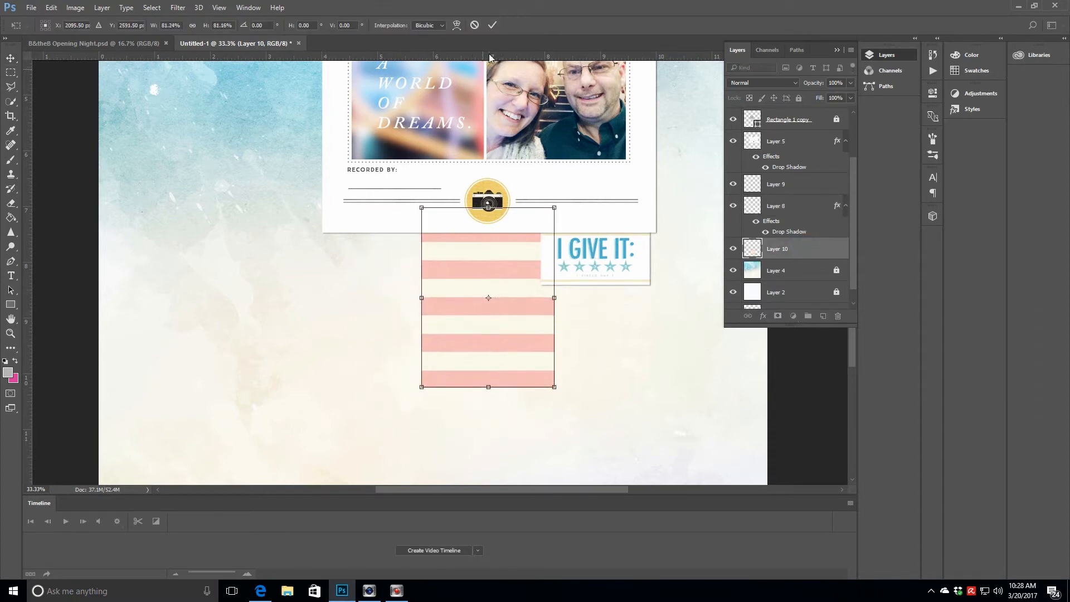
click(492, 26)
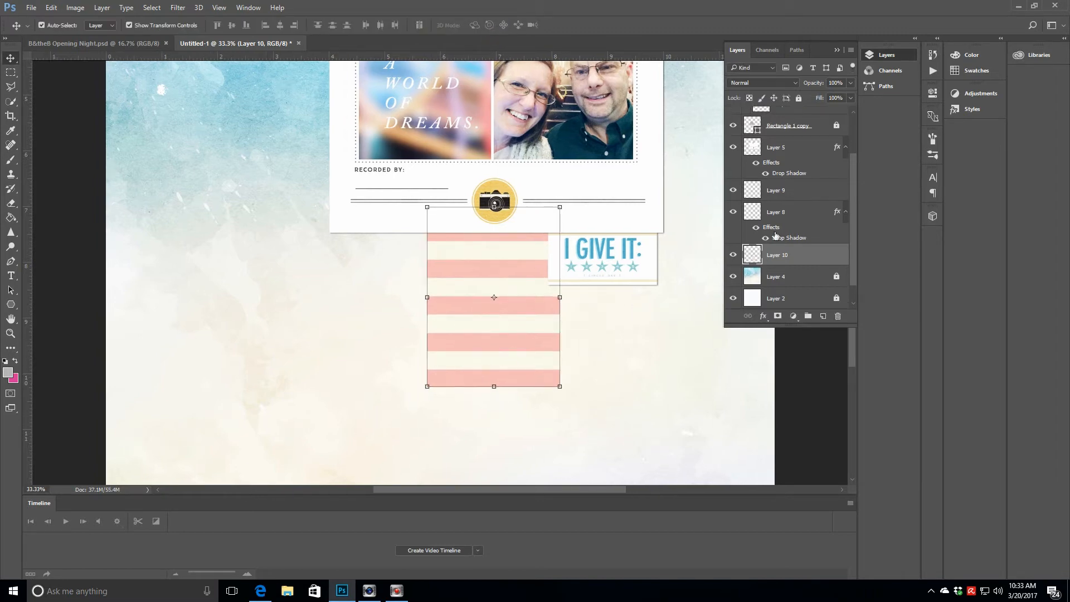
Step: Draw a three-sided polygon about 721 px wide and 629 px high over the striped card on a new layer above Layer 10
click(824, 316)
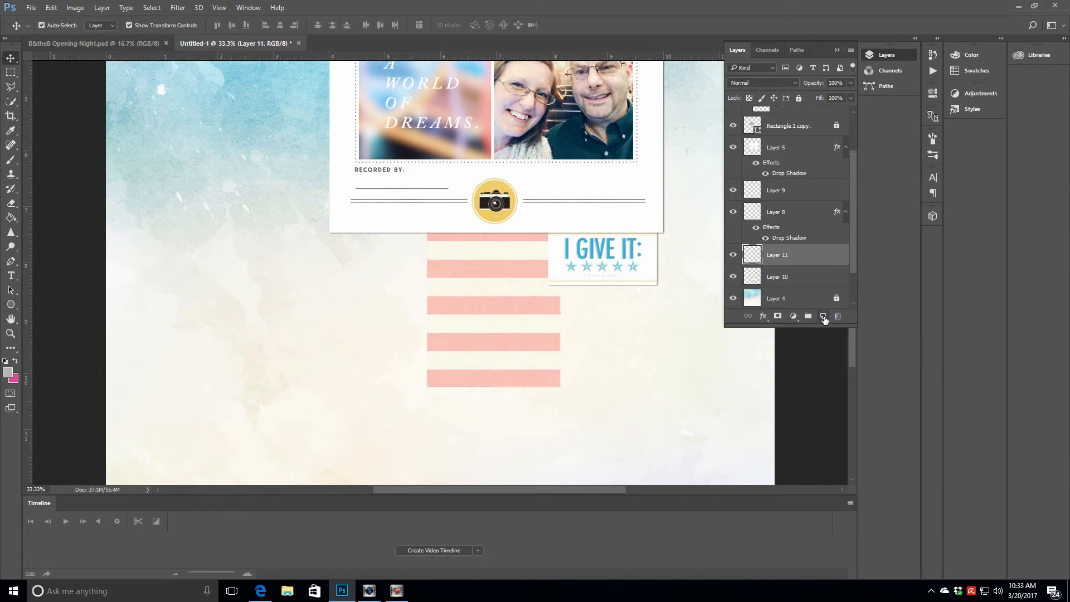
click(12, 305)
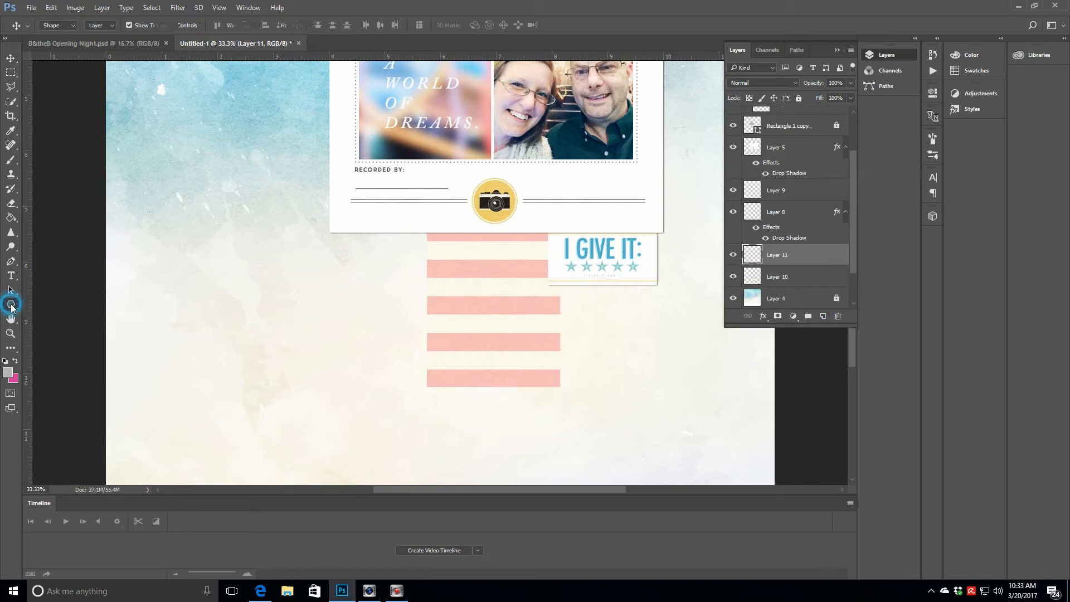
click(12, 306)
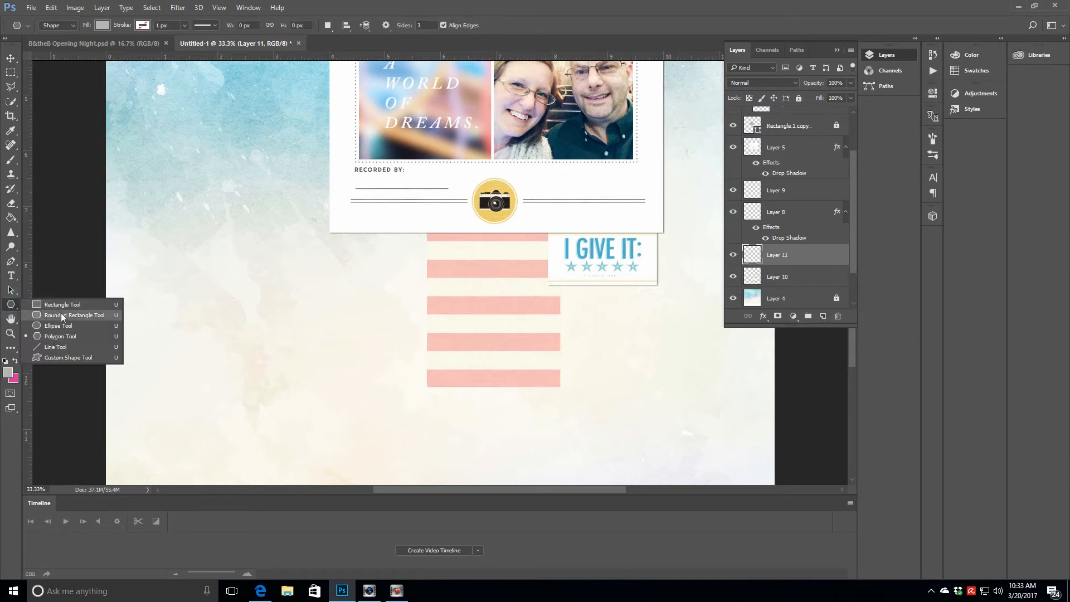
click(59, 336)
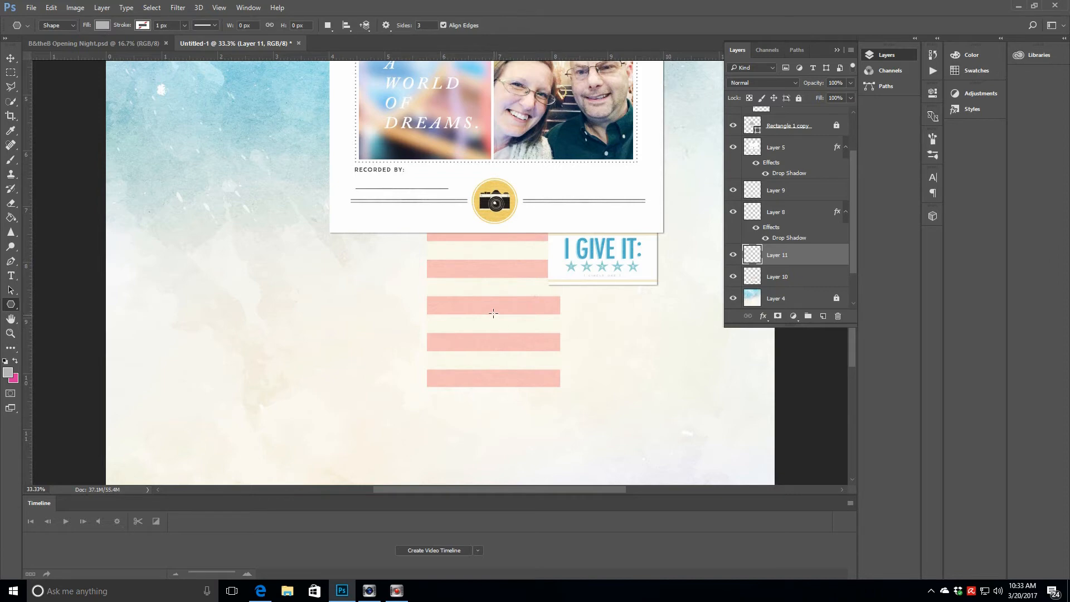
drag(494, 307, 560, 346)
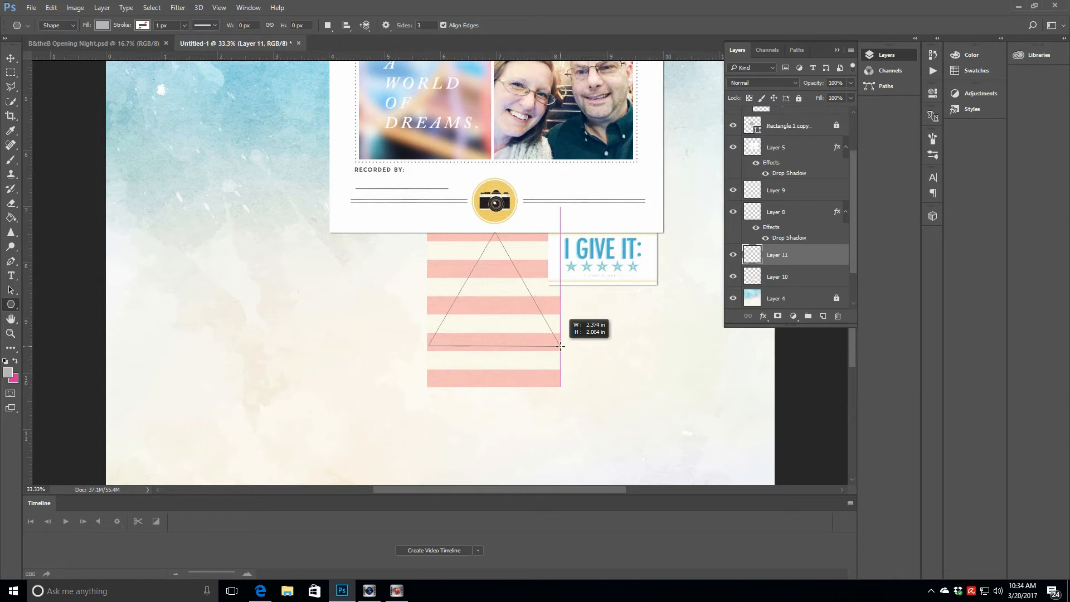
drag(560, 346, 562, 346)
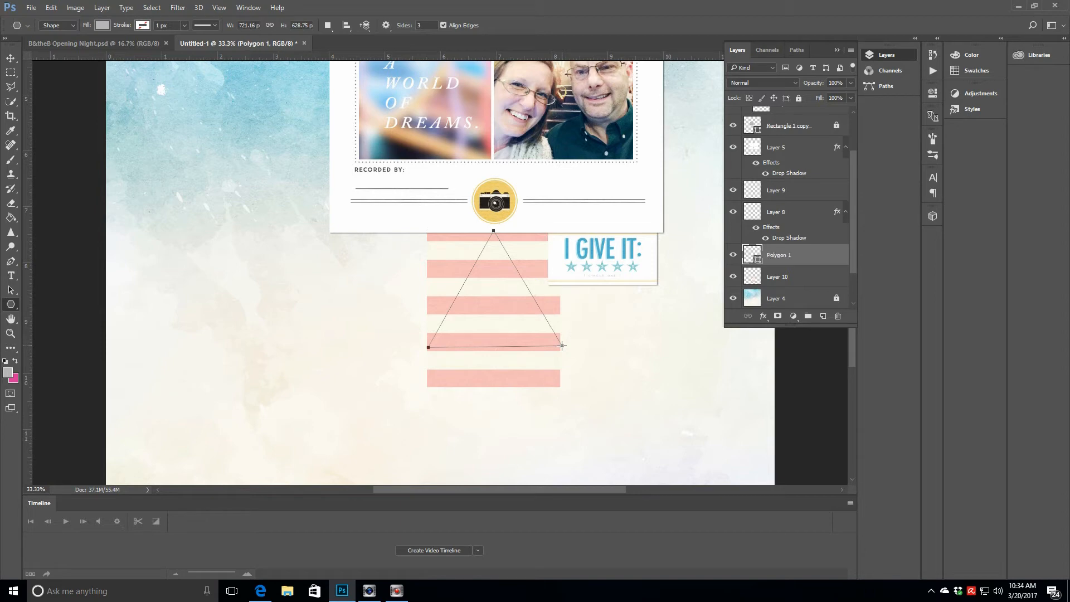
Step: Move the triangle to the striped card's lower edge, rotate it 0.86° and scale its height to about 48%
click(11, 58)
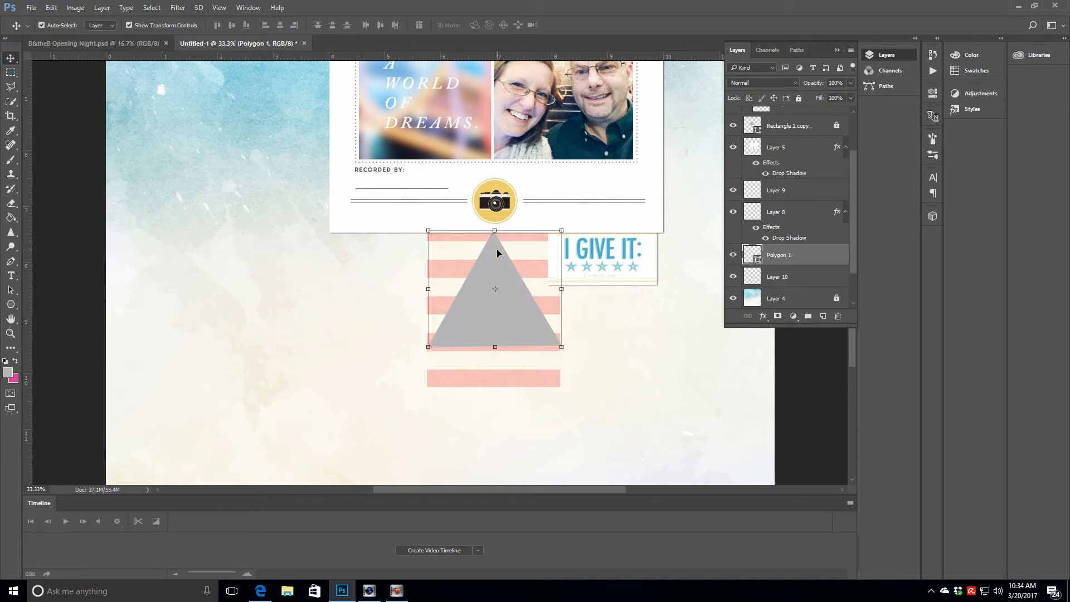
drag(498, 253, 496, 293)
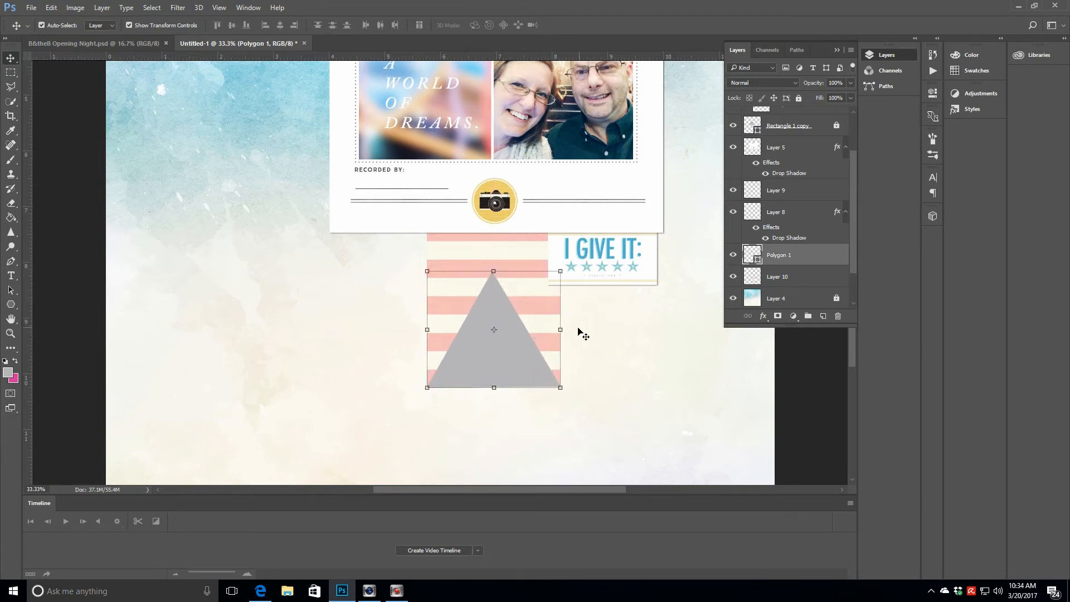
click(568, 329)
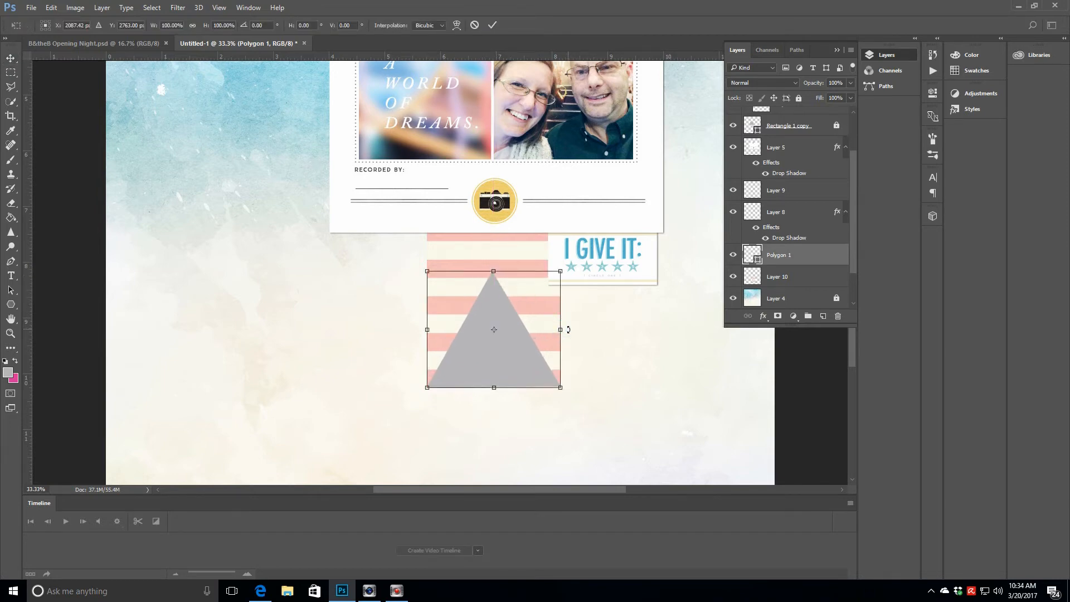
drag(567, 329, 567, 330)
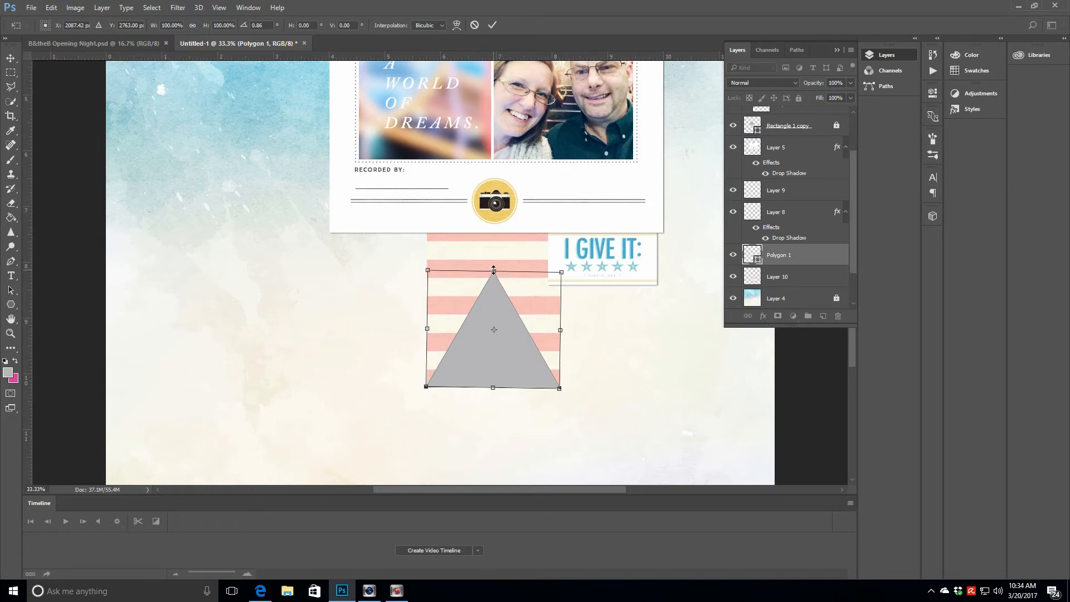
drag(493, 268, 483, 330)
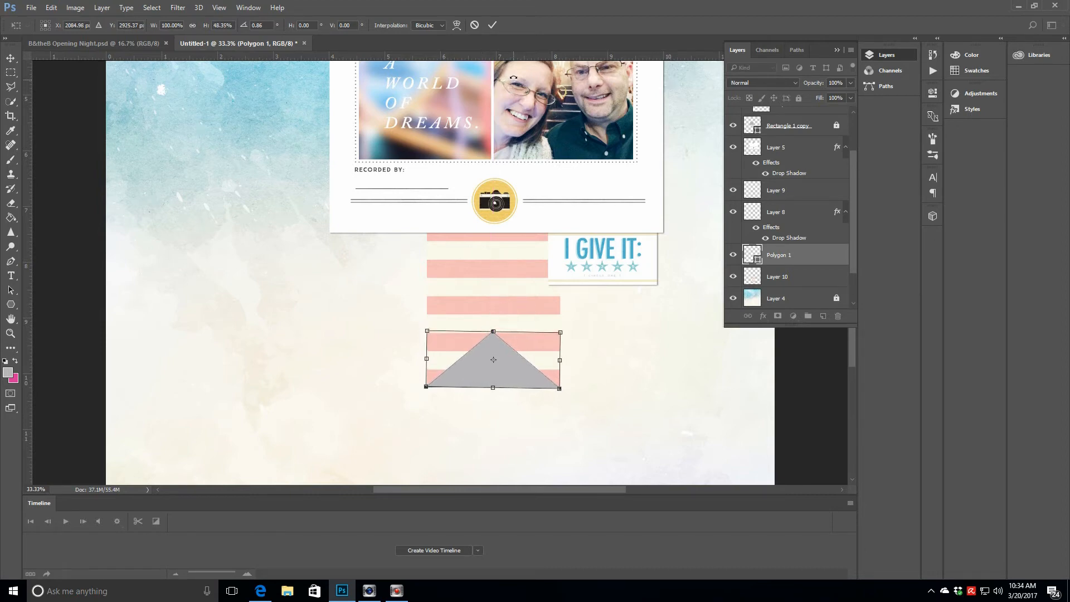
click(491, 26)
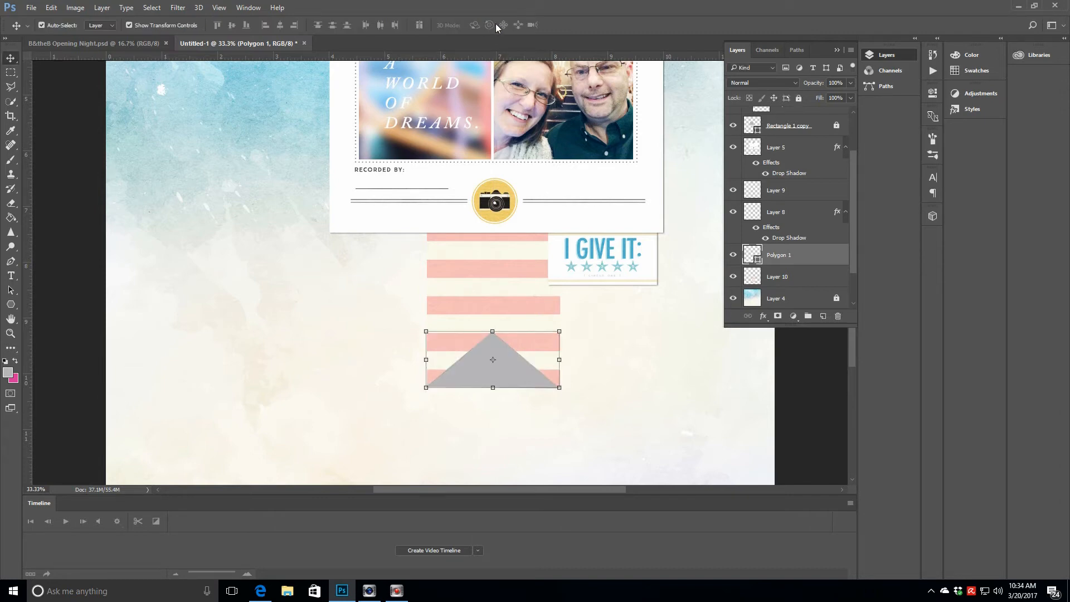
Step: Cut the triangular notch out of the striped card on Layer 10 and clear the selection
click(798, 276)
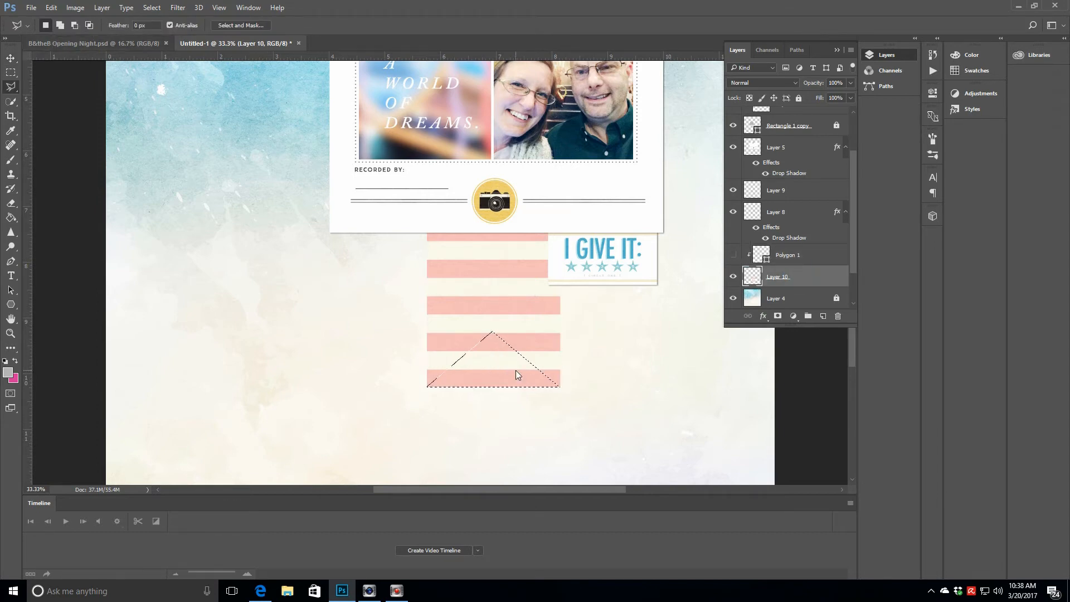
key(Delete)
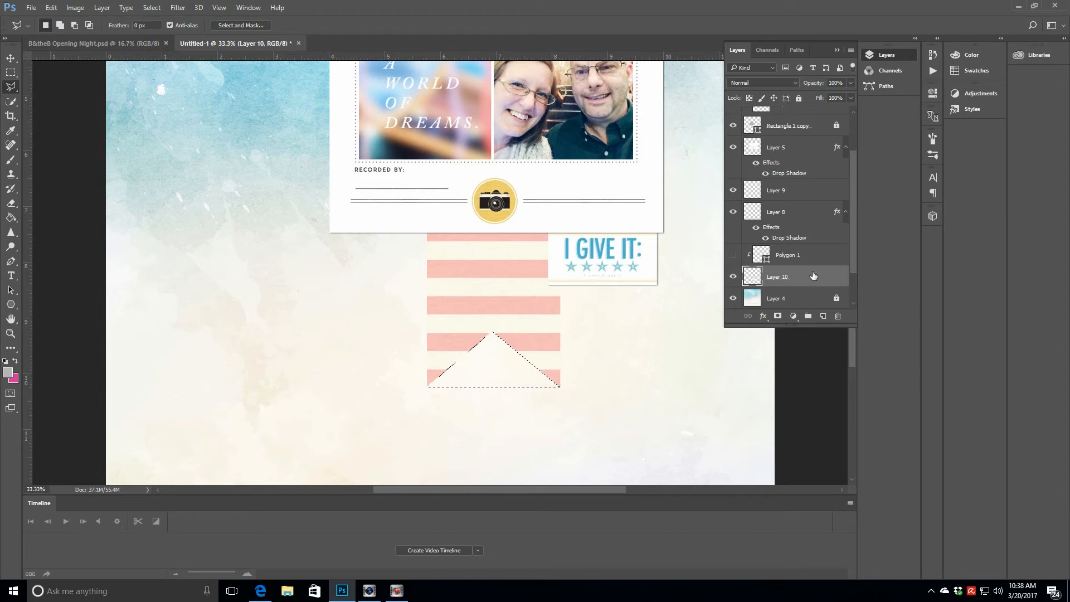
click(151, 8)
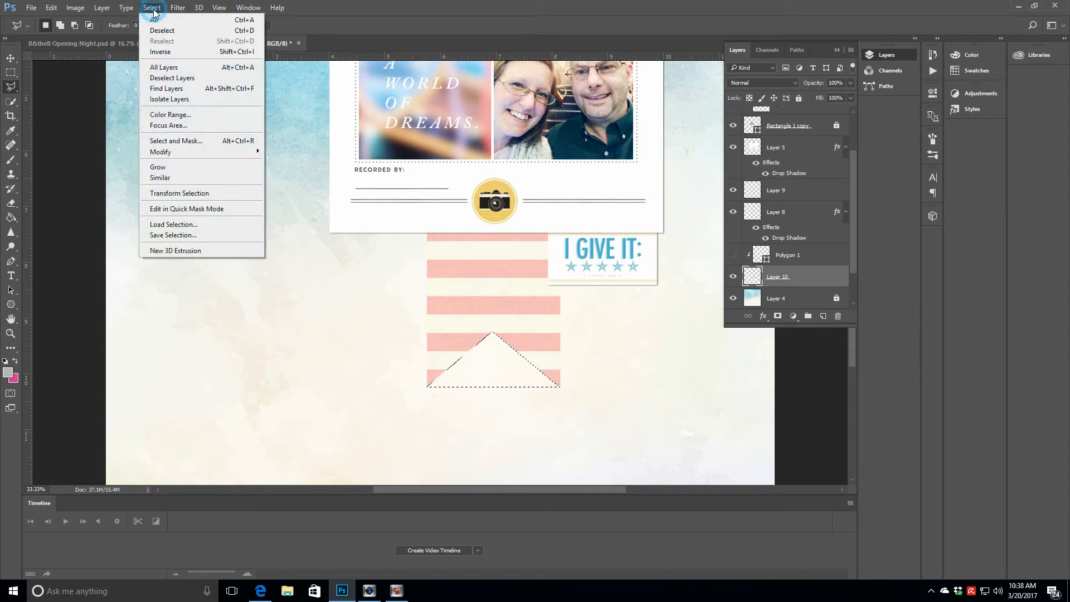
click(157, 26)
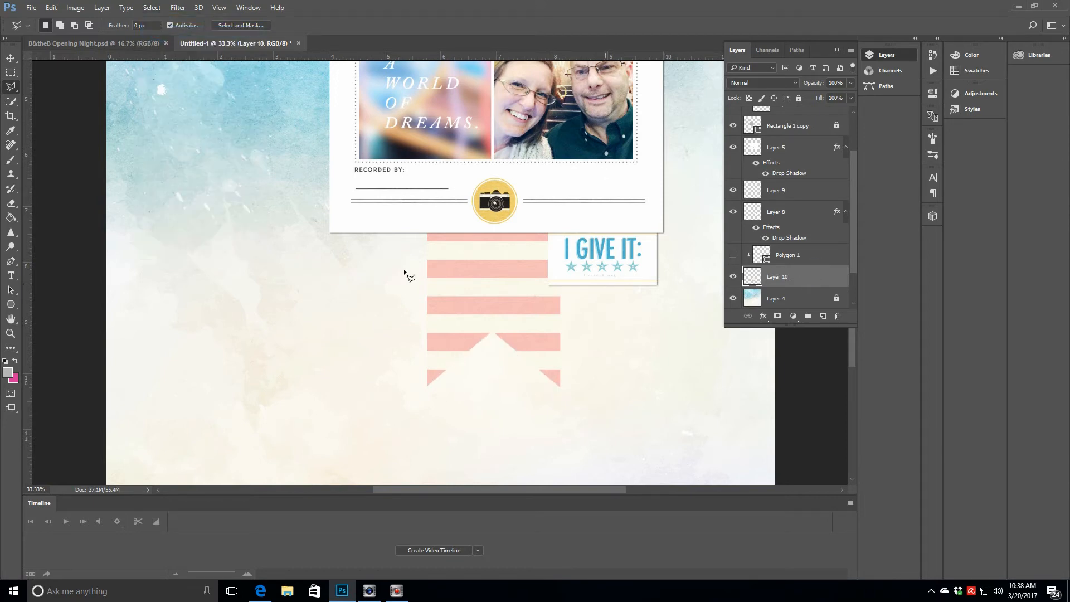
Step: Move the notched striped card slightly lower and lock its layer
click(11, 57)
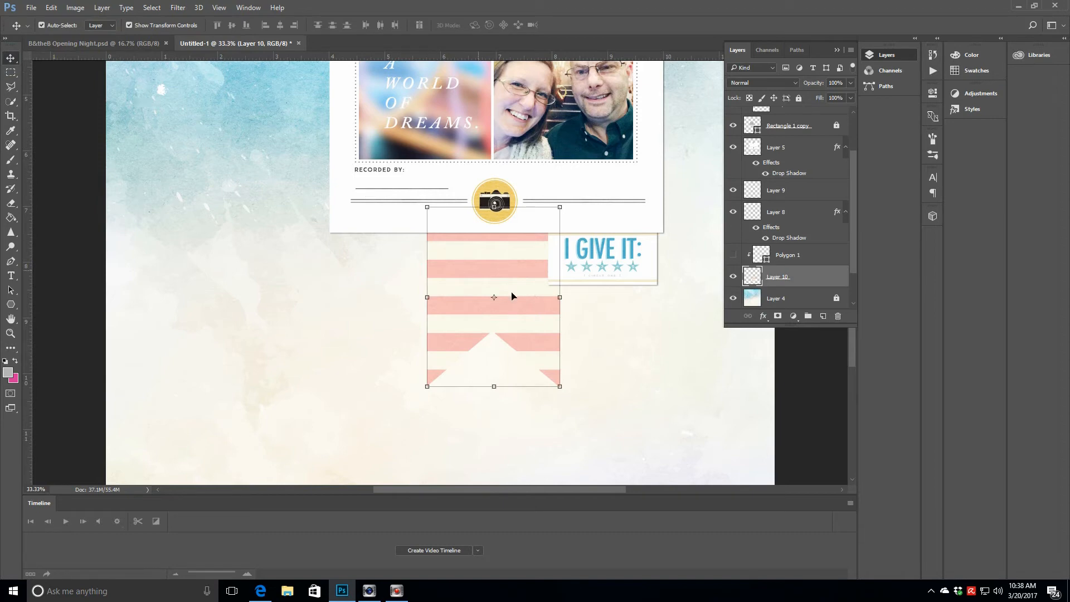
mouse_move(543, 333)
mouse_down()
mouse_move(440, 307)
mouse_move(310, 215)
mouse_move(283, 167)
mouse_move(341, 221)
mouse_move(530, 325)
mouse_move(540, 346)
mouse_move(531, 335)
mouse_up()
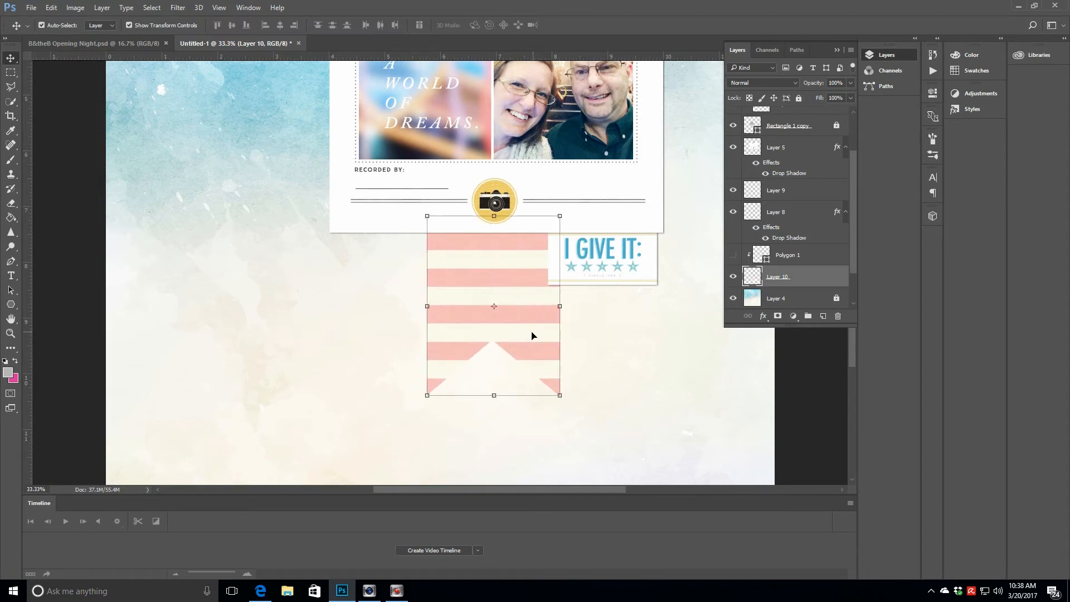
click(798, 99)
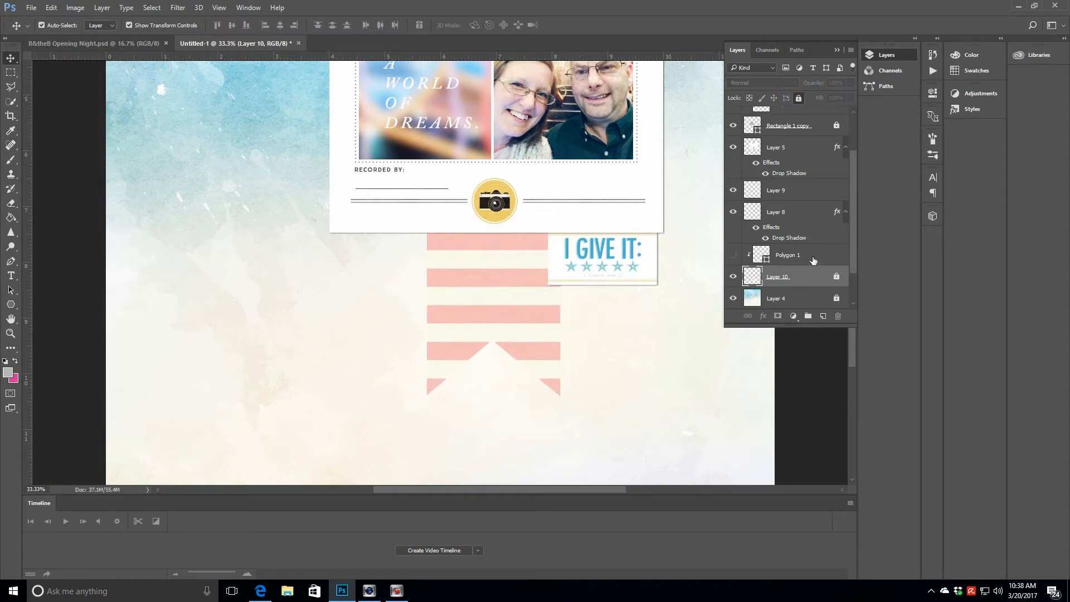
Step: Add a new layer above Polygon 1 and prepare the Type tool for centred black text in 16 pt Courier New
click(812, 260)
click(822, 316)
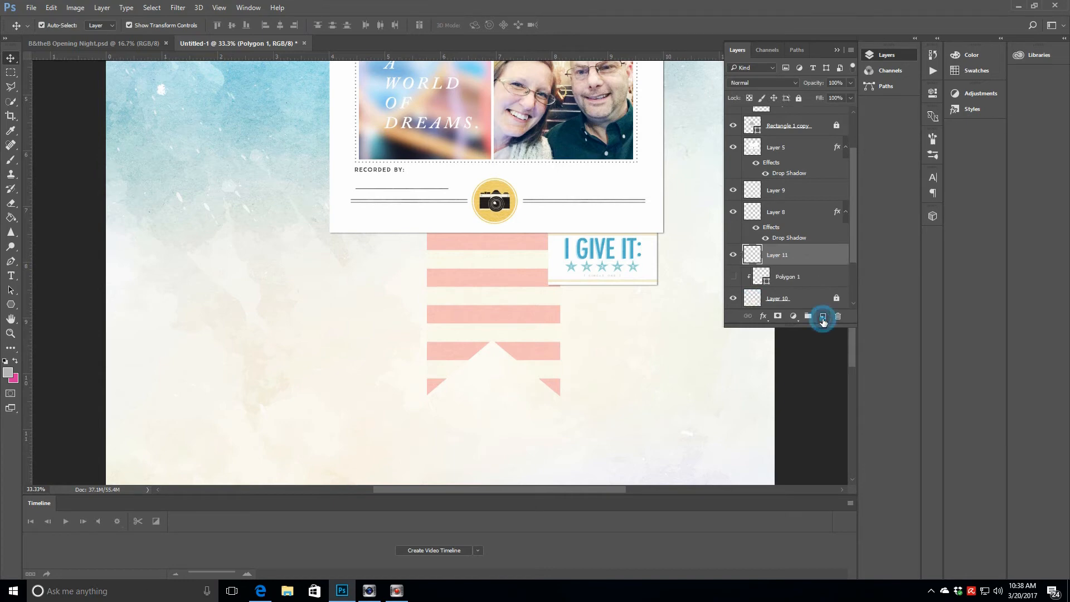
click(11, 275)
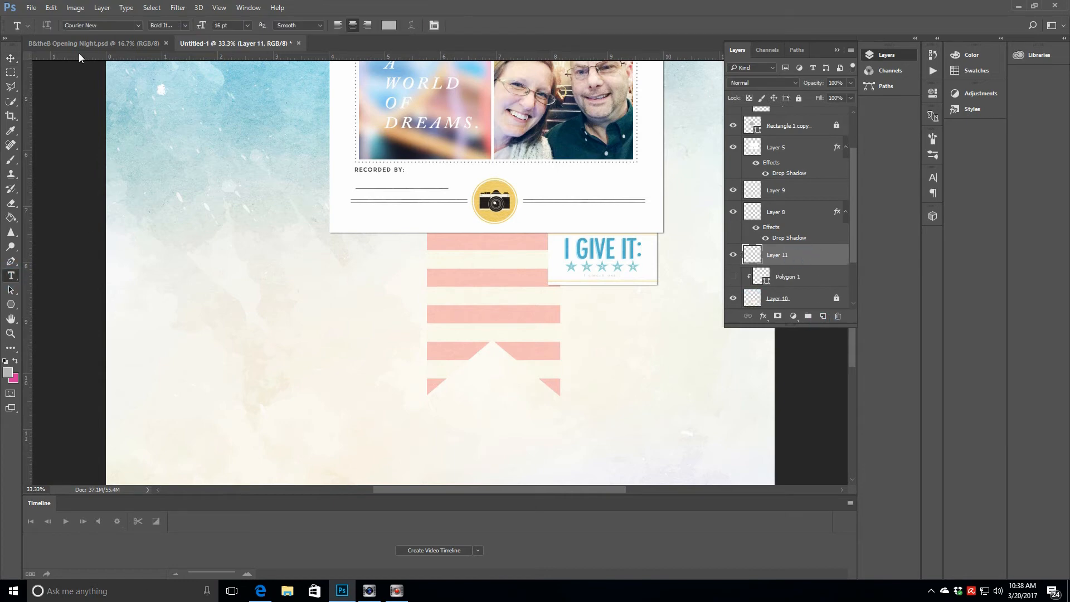
click(138, 25)
click(138, 26)
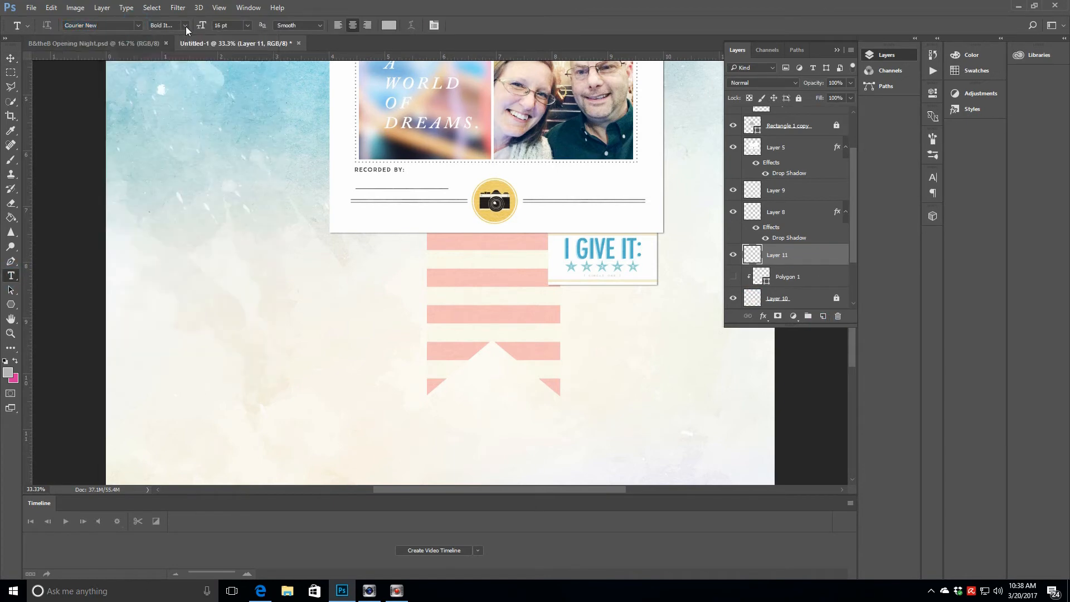
click(352, 26)
click(389, 25)
click(548, 313)
click(780, 168)
Step: Enter "I want to remember how excited we were. I want to remember how we both laughed and cried." in a text box over the striped card
drag(429, 238, 546, 338)
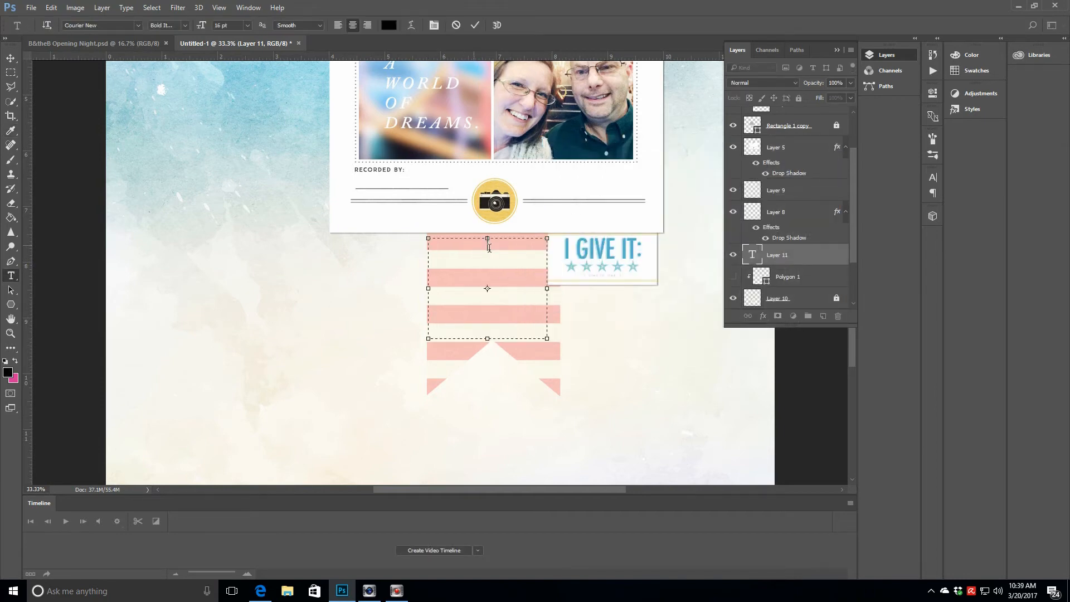
click(89, 44)
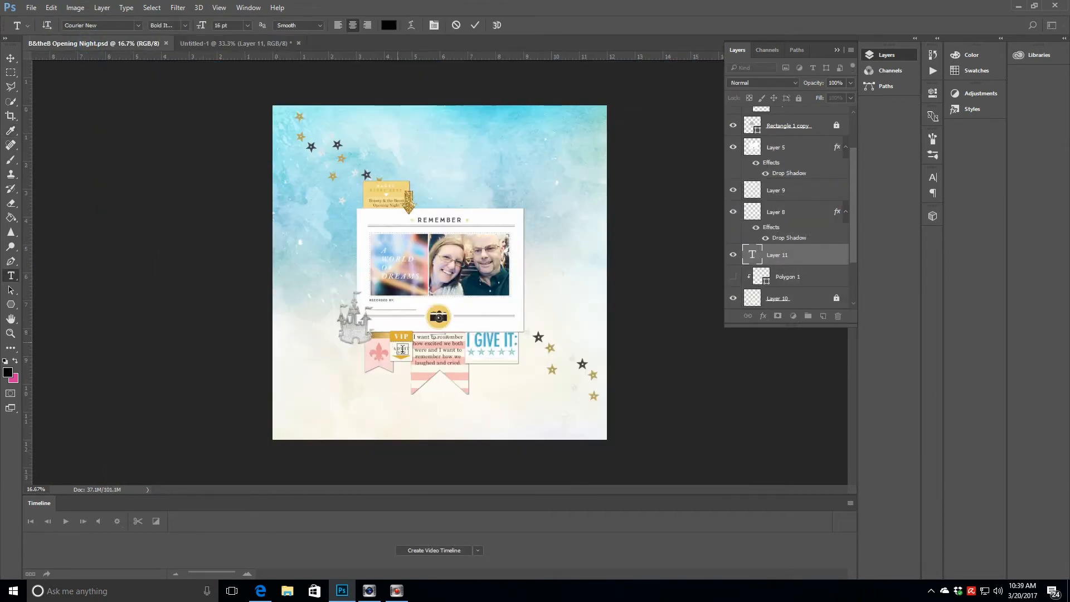
click(245, 43)
click(487, 242)
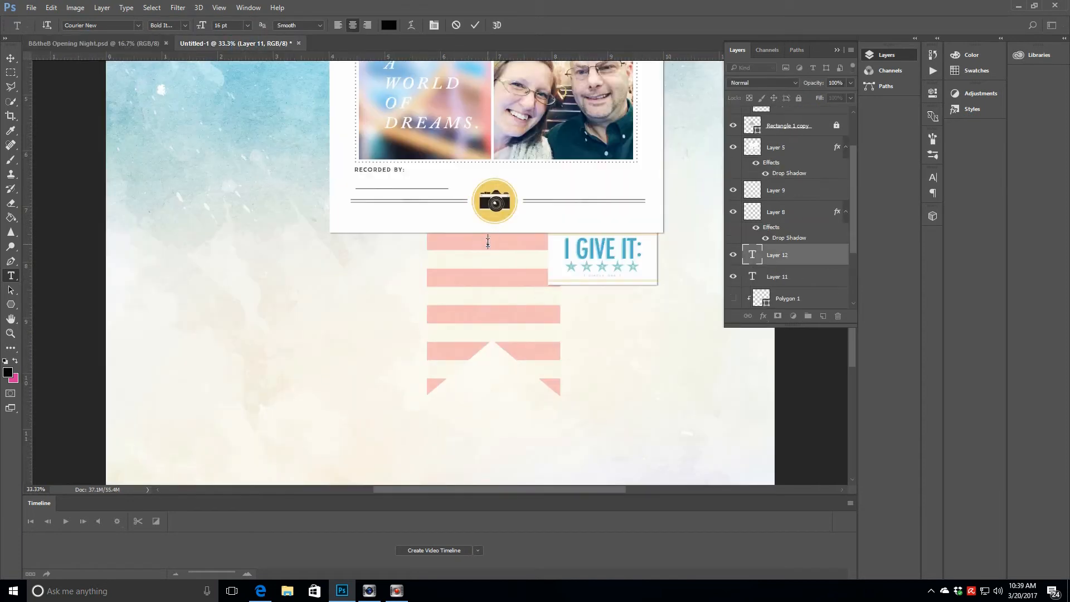
click(800, 256)
drag(428, 239, 553, 331)
text(I want to remember how excited we)
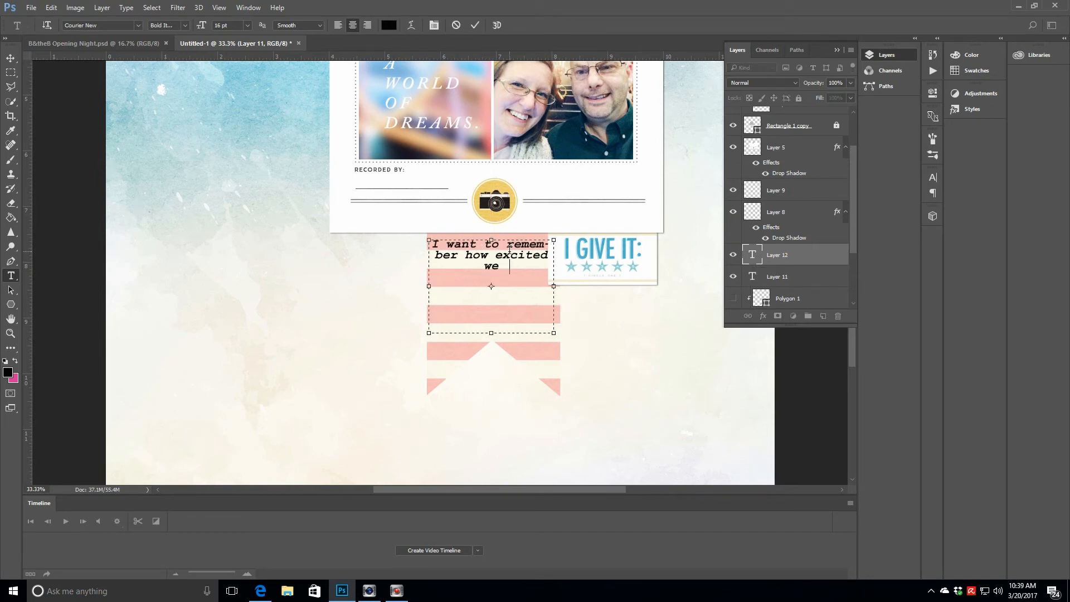
text( were. I want to remember how)
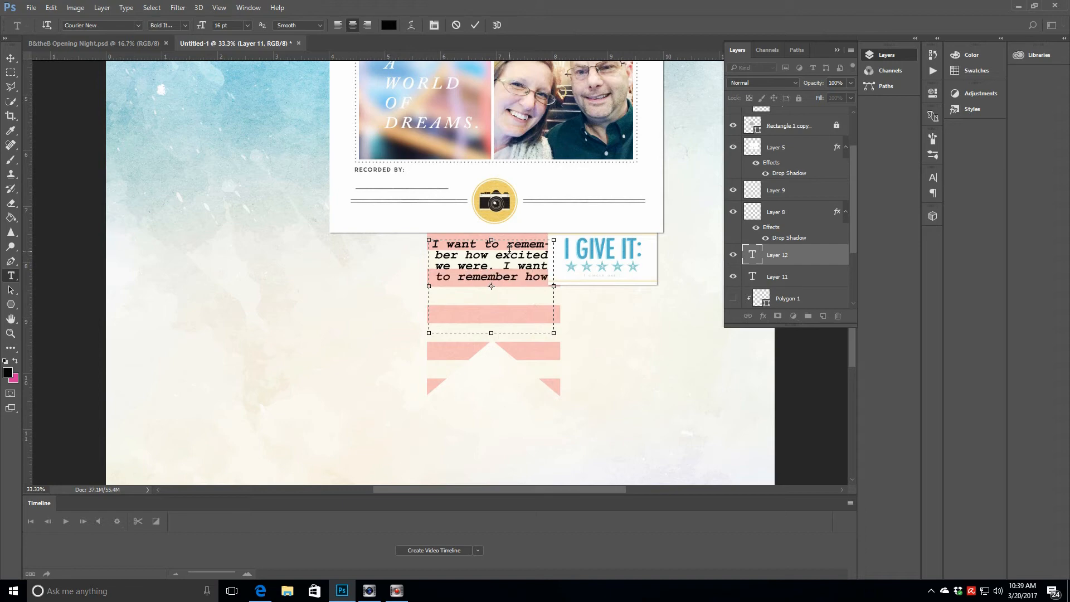
text( we both laughed and cried.)
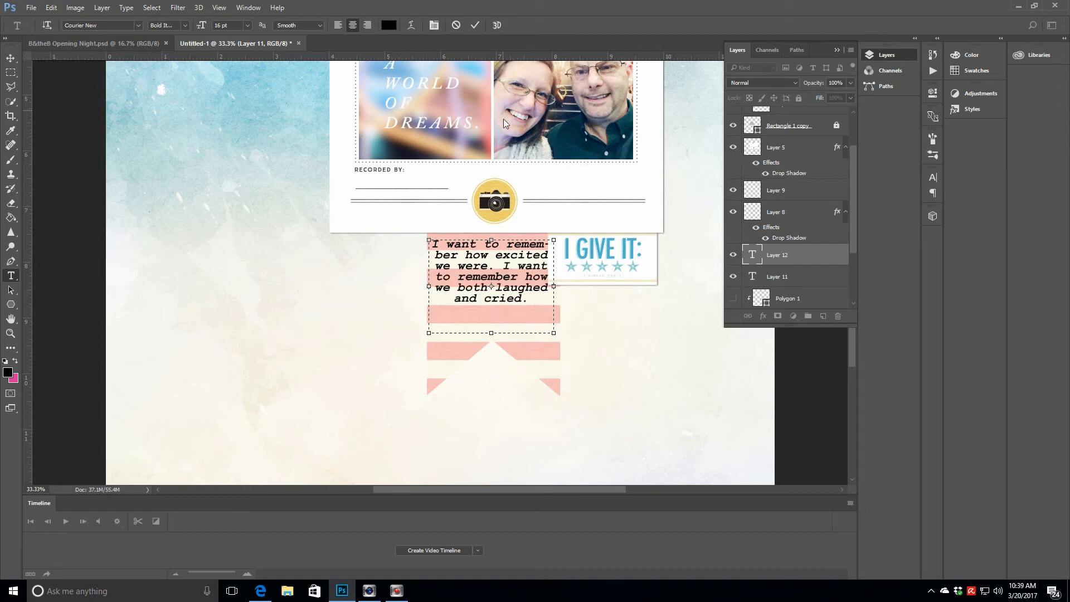
Step: Set the journaling text's font style to Regular
drag(527, 303, 434, 245)
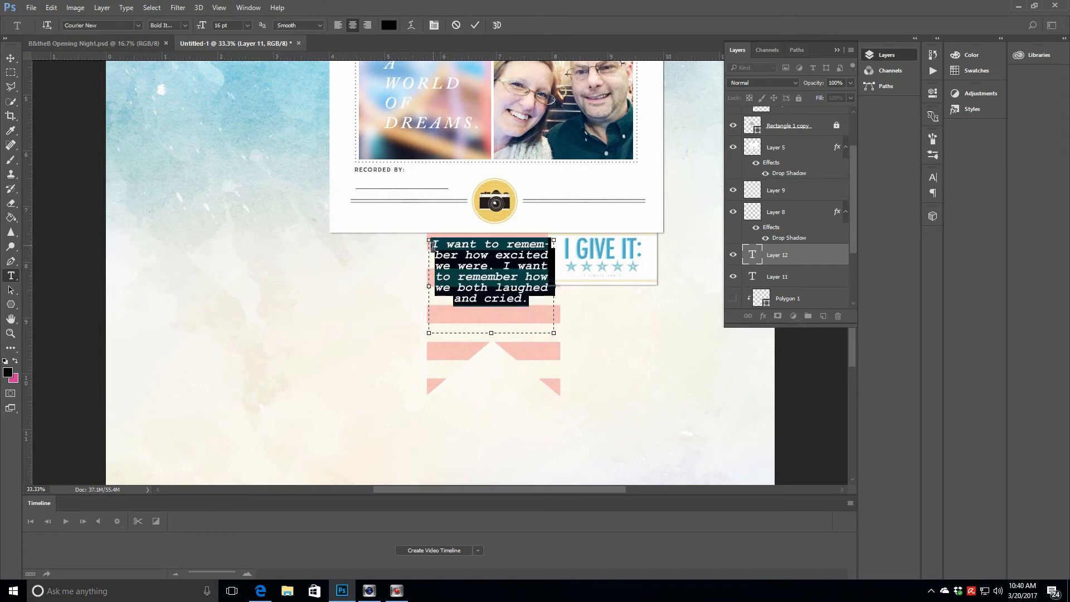
click(186, 26)
click(174, 36)
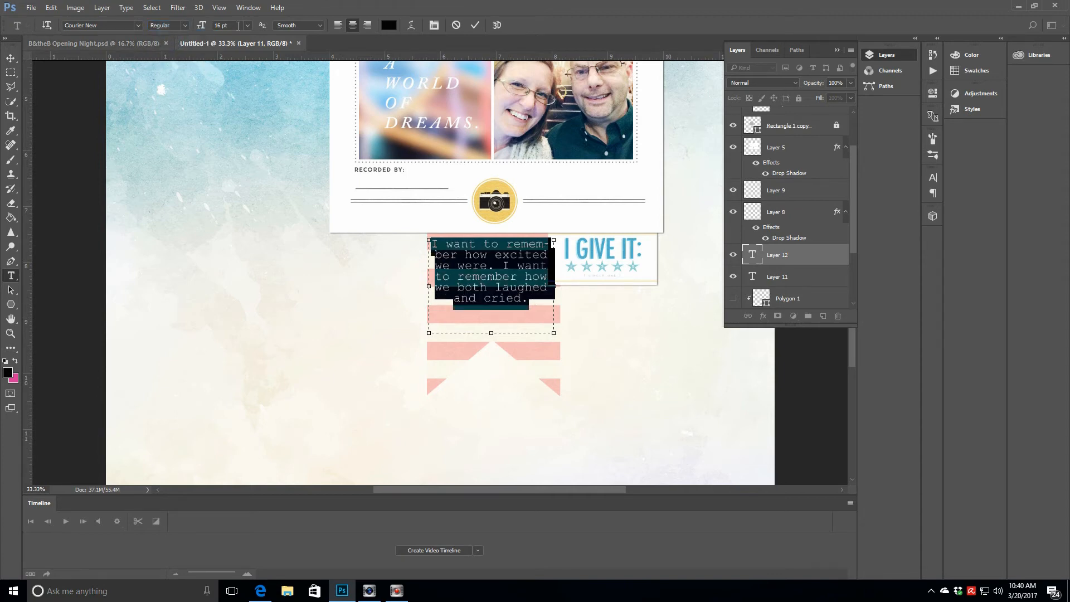
click(475, 26)
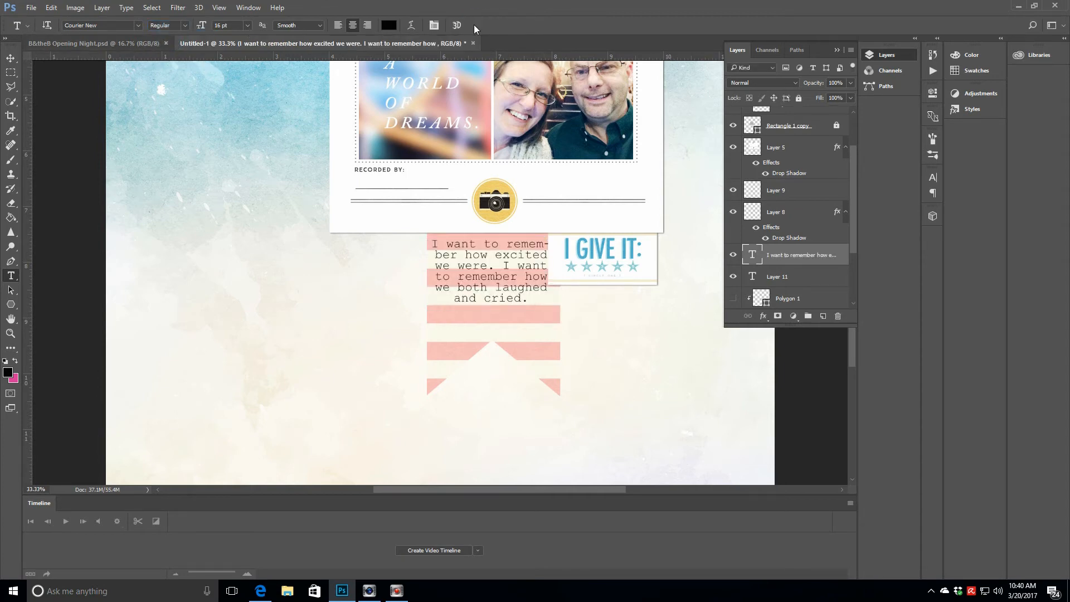
click(530, 301)
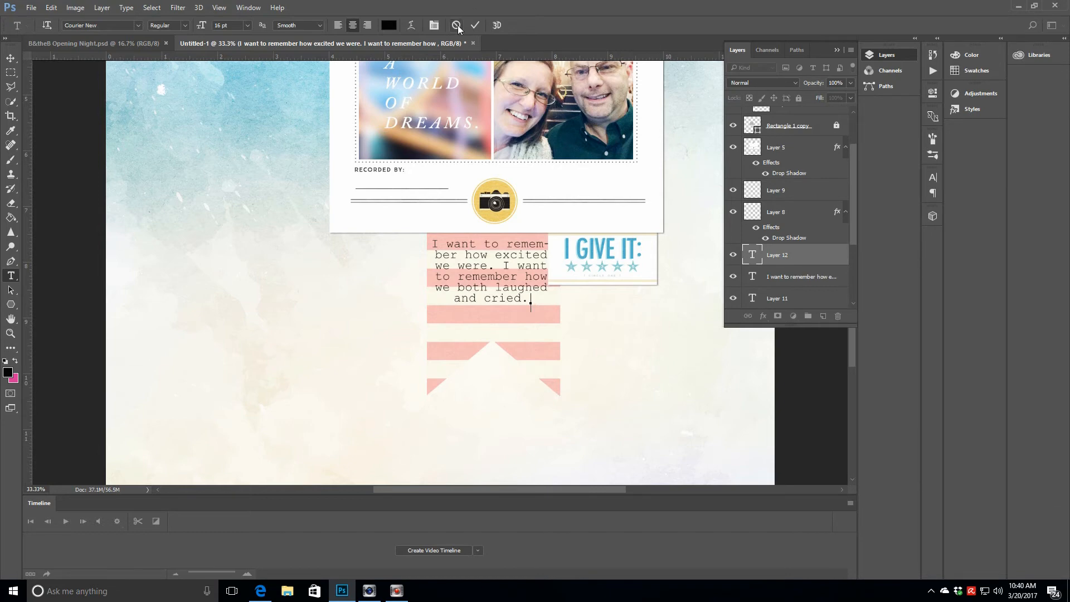
click(456, 26)
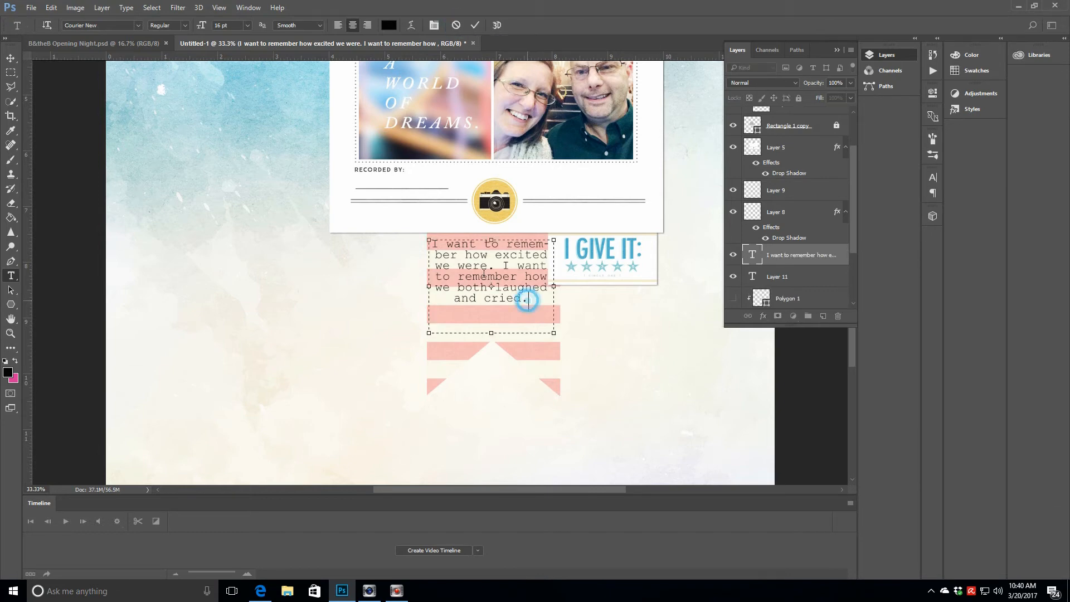
Step: Make the journaling text Bold and set its leading to 16 pt
drag(526, 300, 431, 243)
click(183, 29)
click(169, 54)
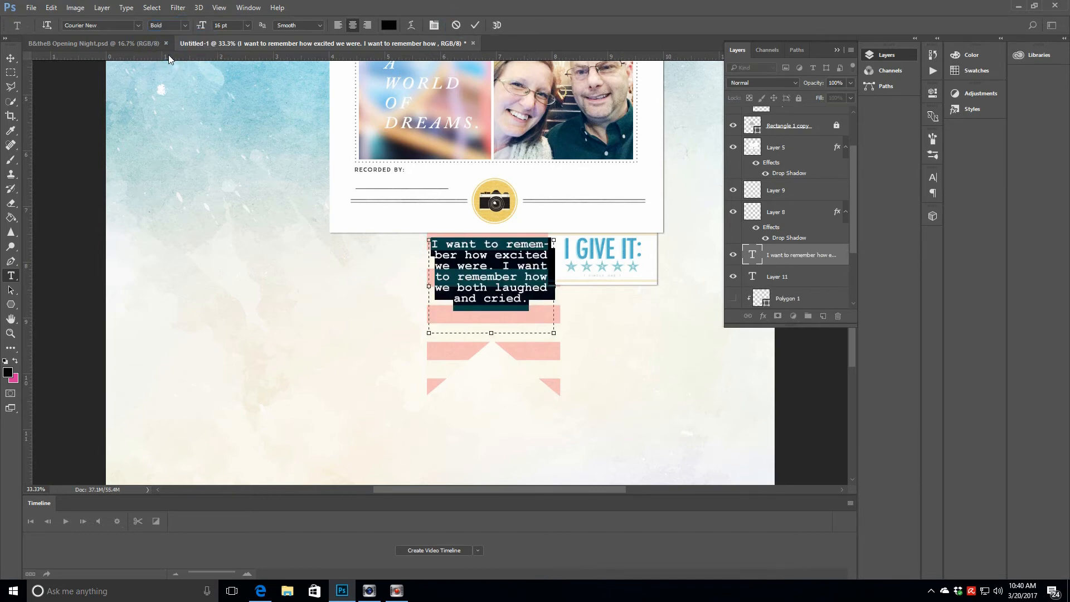
click(932, 177)
click(911, 206)
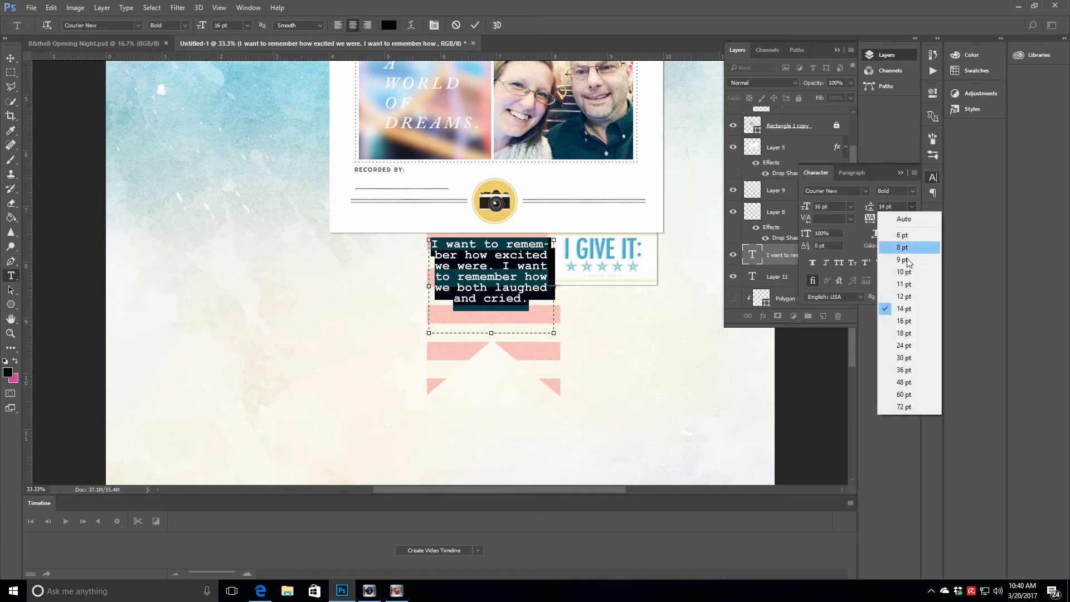
click(908, 321)
Step: Set the journaling text to Century Schoolbook at 14 pt, using the journaling in B&theB Opening Night.psd as a reference
click(80, 44)
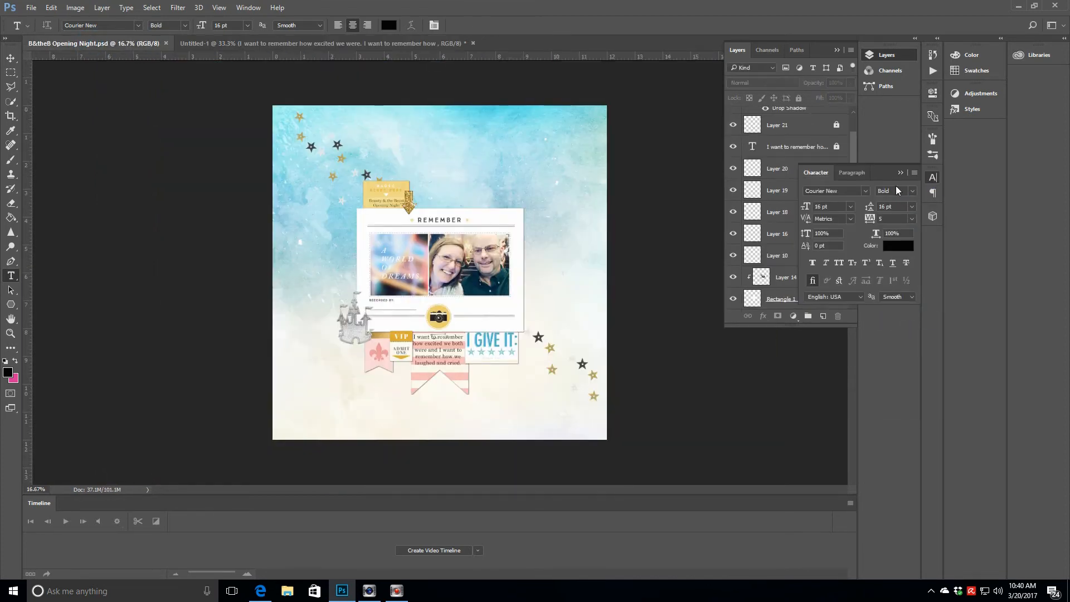
click(900, 172)
click(794, 149)
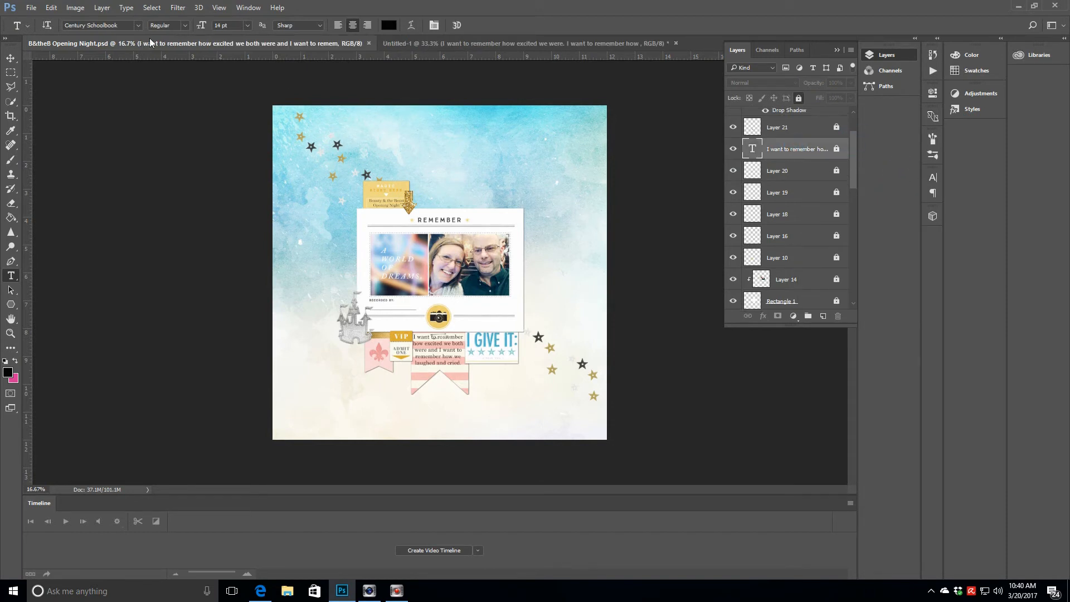
click(488, 44)
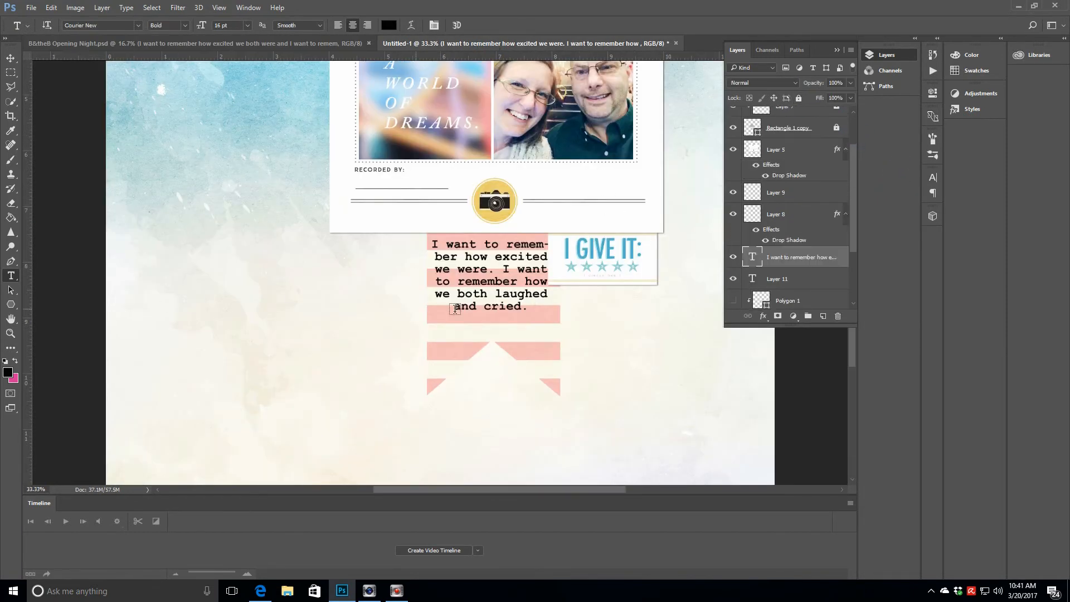
drag(528, 307, 430, 243)
click(138, 25)
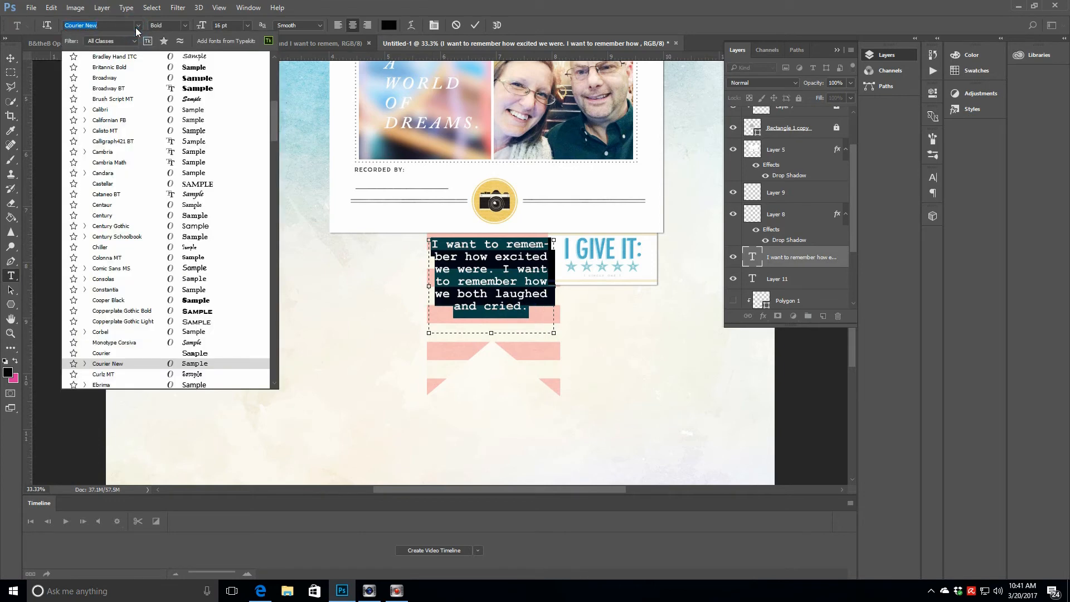
click(127, 237)
click(247, 25)
click(242, 131)
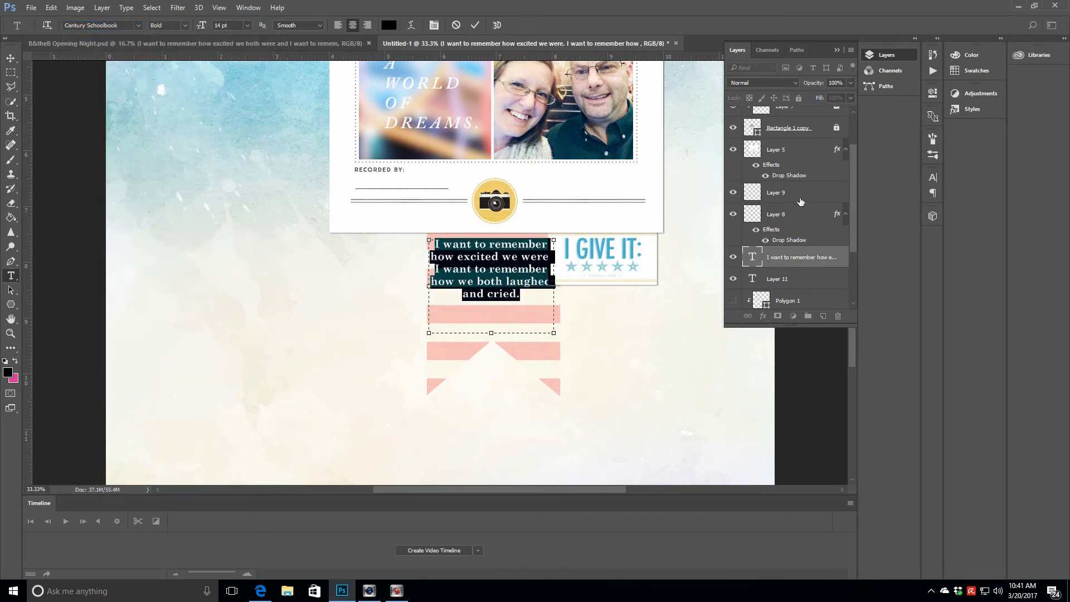
Step: Set the journaling text's leading to 14 pt
click(933, 178)
click(911, 206)
click(909, 306)
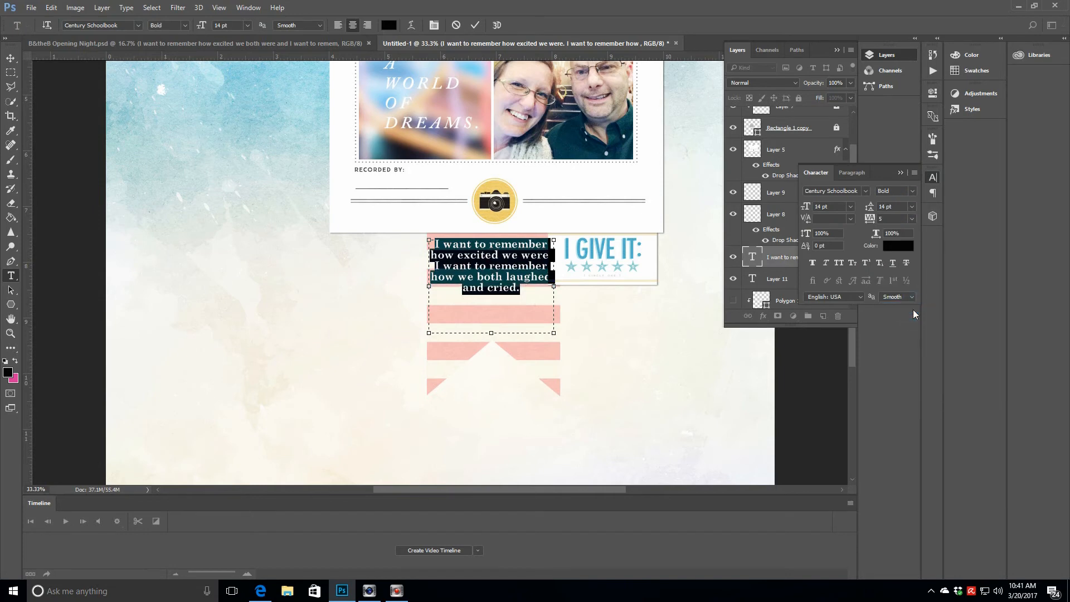
Step: Commit the journaling text edit
click(901, 172)
click(475, 25)
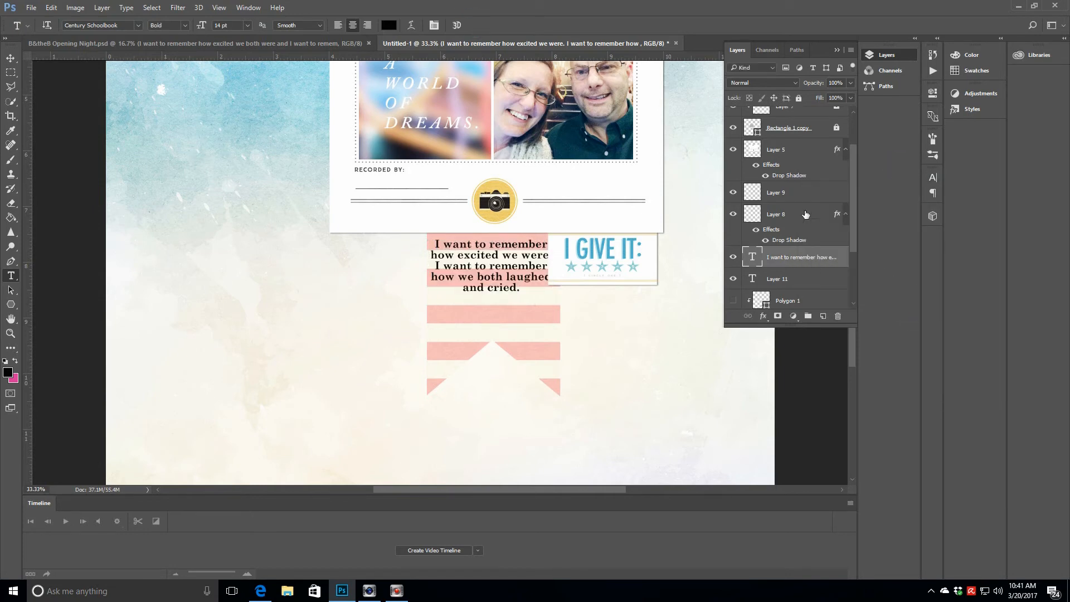
Step: Unlock Layer 10, move the striped card and Polygon 1 up under the Remember card, and nudge the journaling text to fit
scroll(804, 301, down, 3)
click(810, 254)
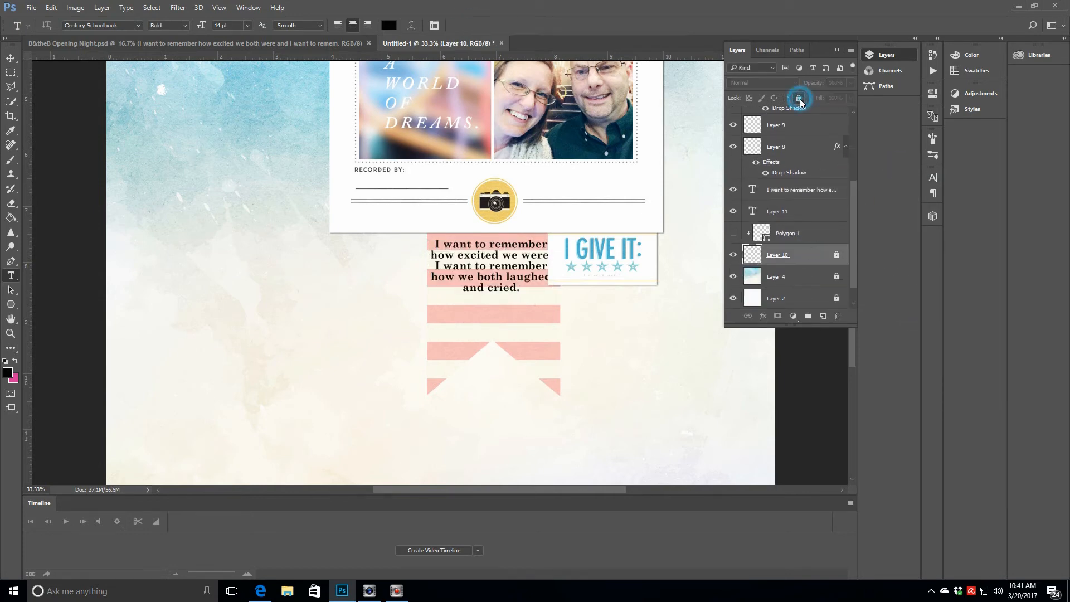
click(799, 99)
shift+click(812, 233)
key(v)
click(536, 347)
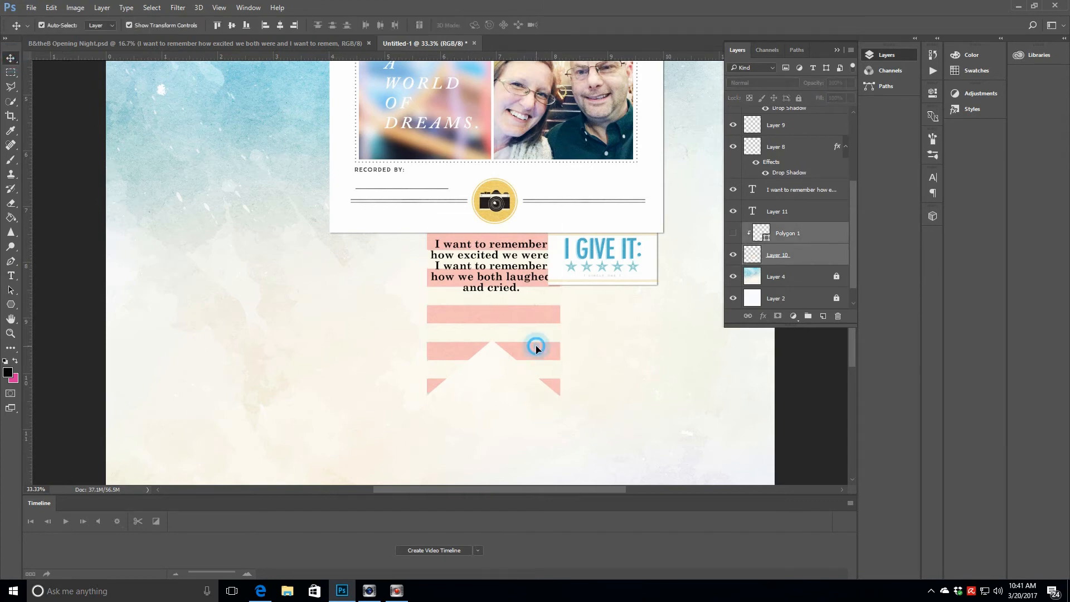
drag(536, 347, 531, 316)
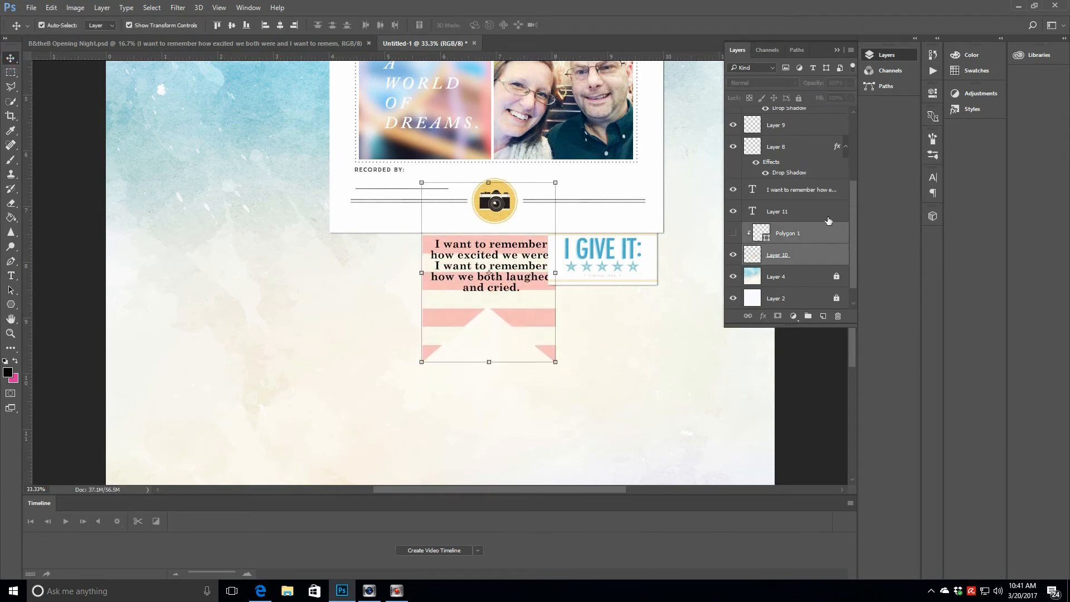
click(812, 191)
drag(537, 271, 534, 276)
Step: Add a drop shadow to the striped journaling card on Layer 10
click(813, 259)
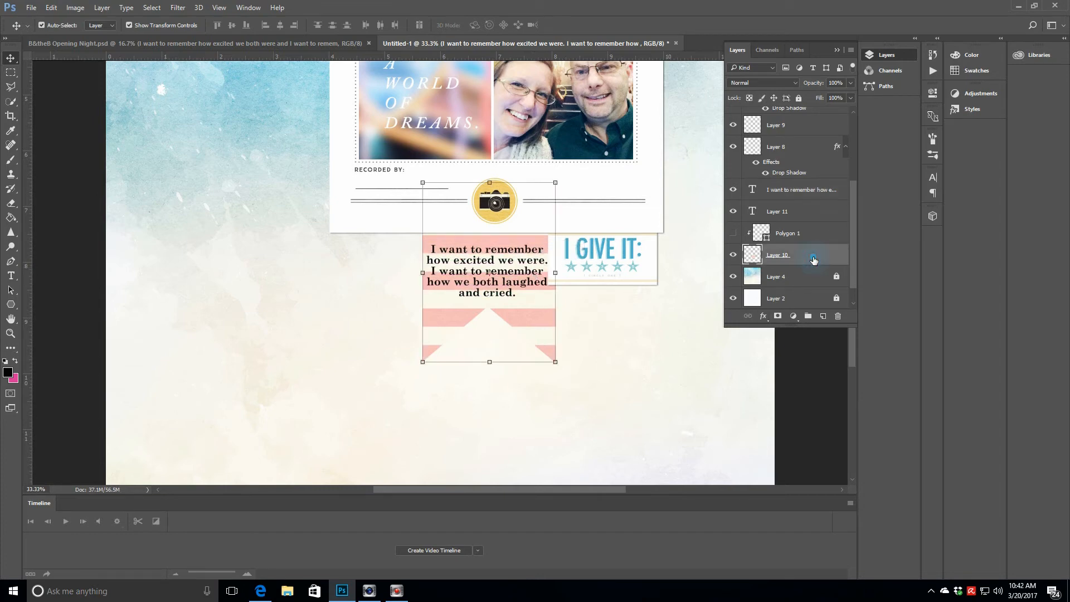
click(763, 316)
click(780, 466)
click(419, 200)
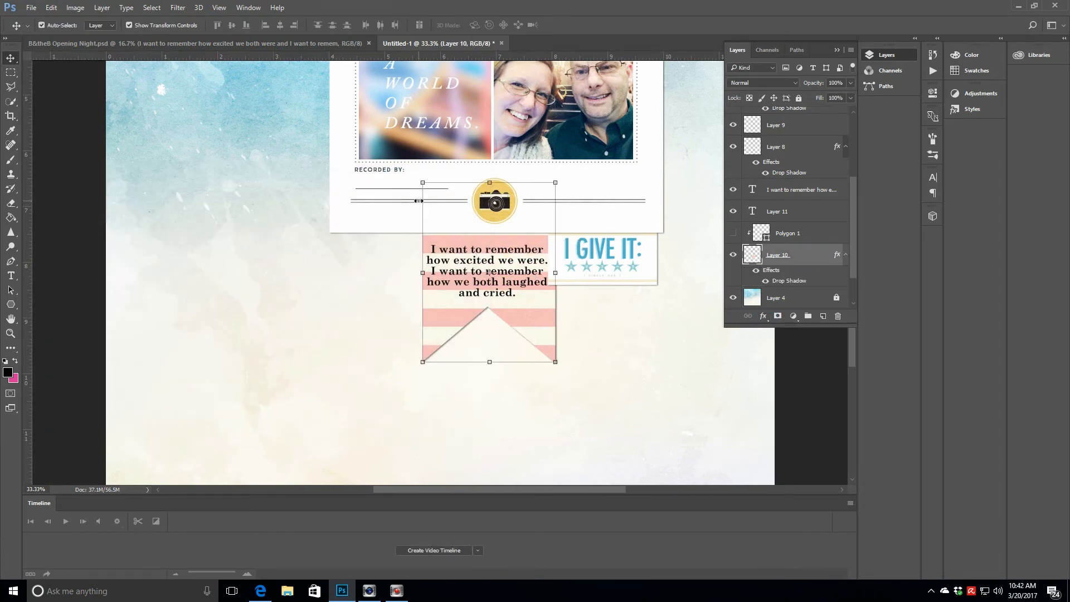
Step: Open sahlinstudio_pm_beginnings_staples.png from the sahlinstudio_brittdes_pm_beginnings_ep folder
click(32, 8)
click(33, 29)
click(224, 34)
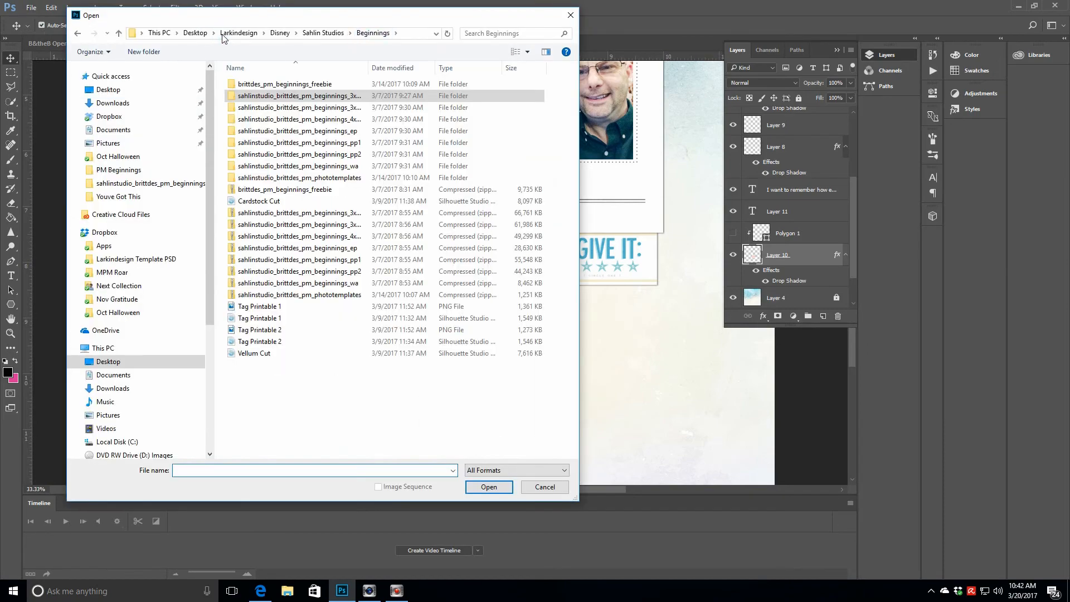
double_click(316, 134)
drag(573, 81, 560, 323)
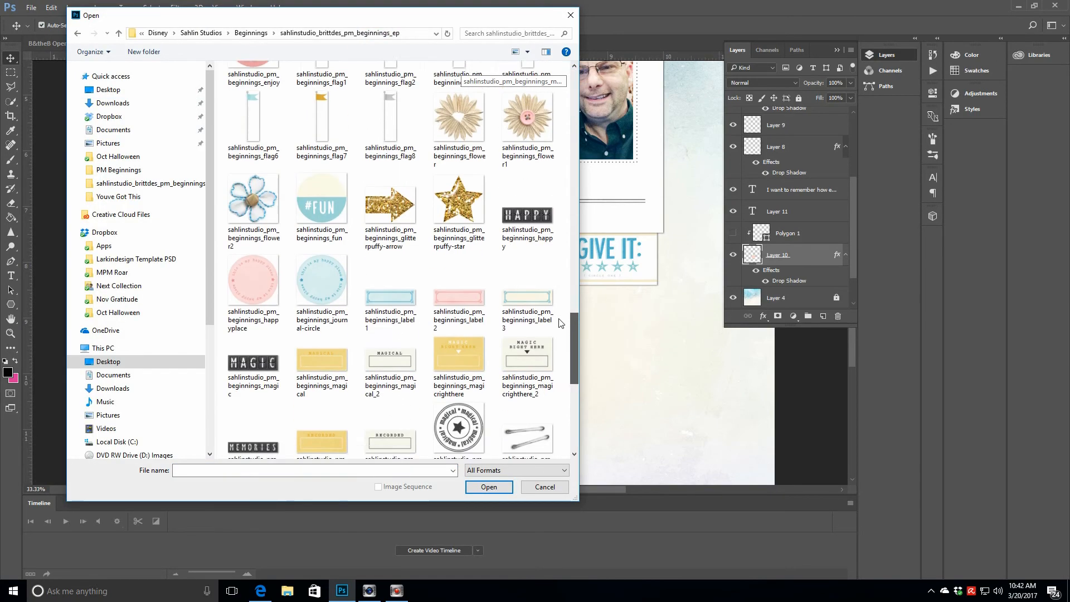
scroll(560, 324, down, 3)
click(527, 284)
click(489, 486)
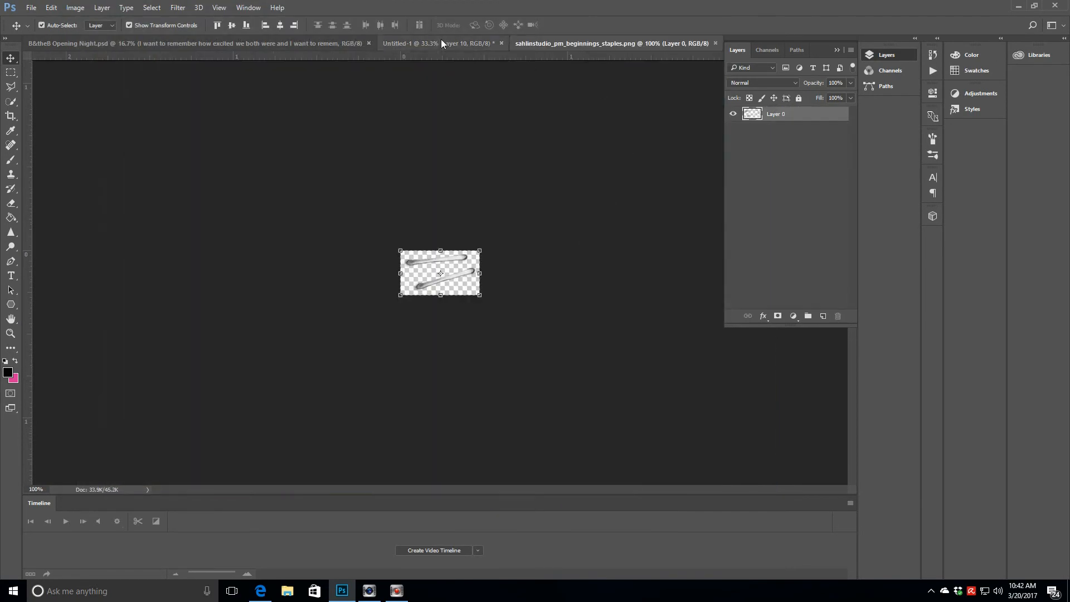
Step: Add the staples to the Untitled-1 page on a new layer directly above Polygon 1
click(442, 44)
click(809, 237)
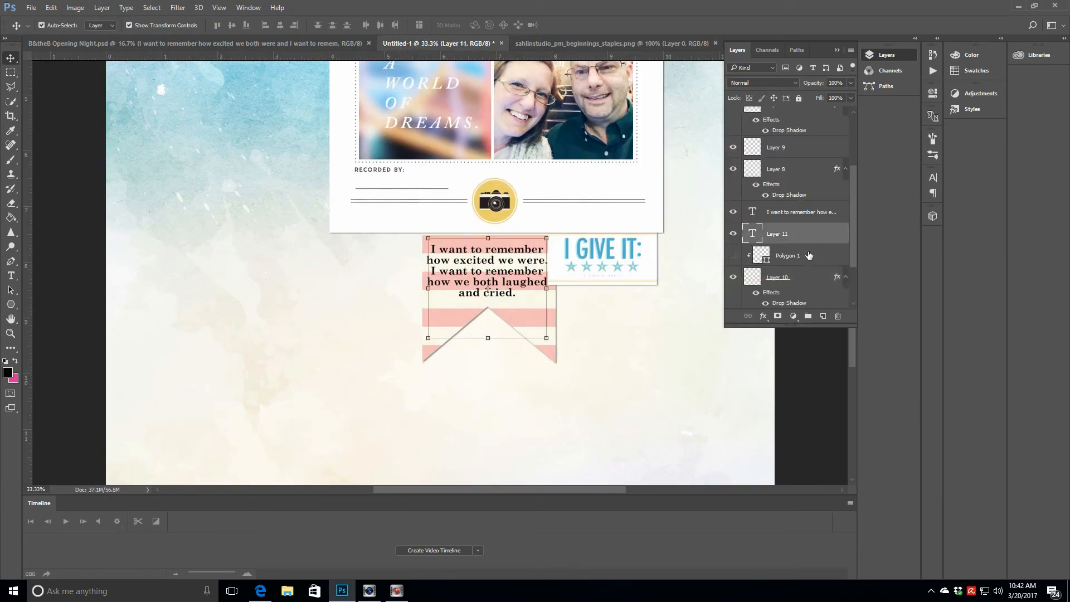
click(823, 316)
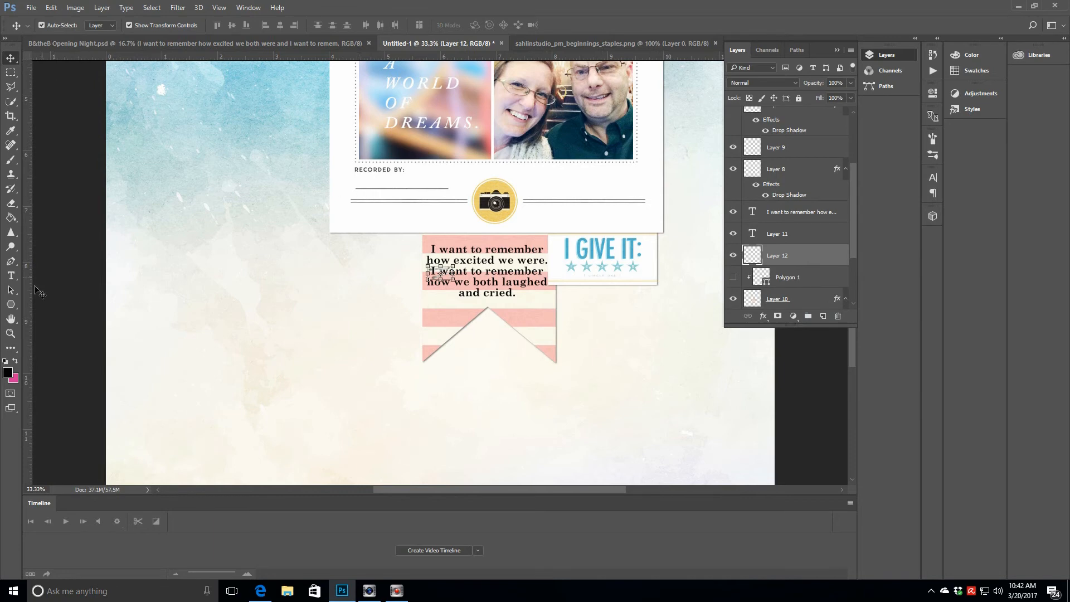
Step: Try to move the staples across the striped card, and undo the move
scroll(441, 274, up, 2)
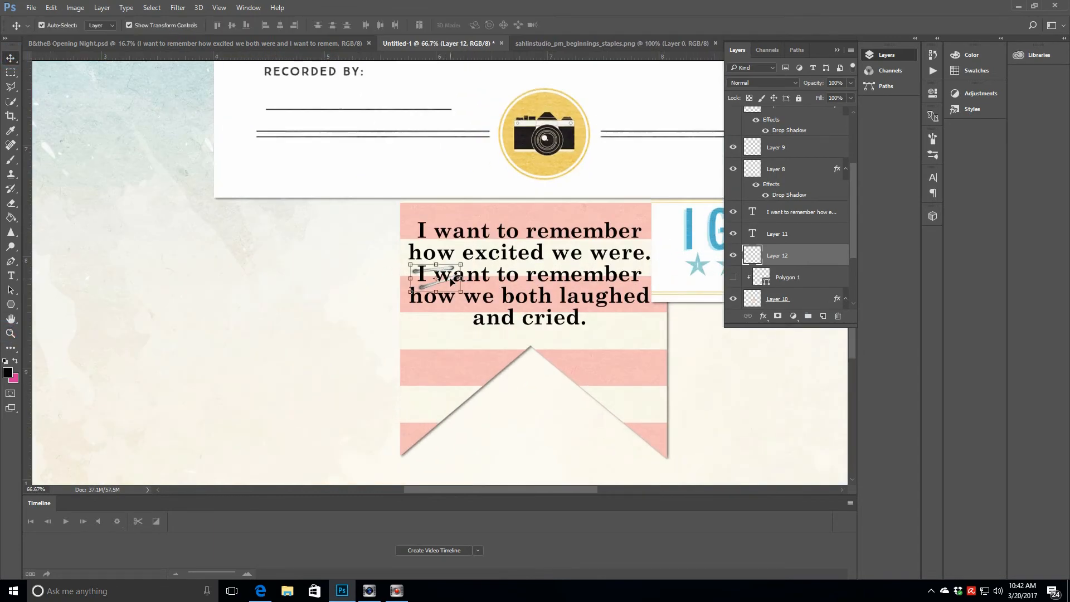
drag(450, 281, 470, 270)
click(52, 8)
click(53, 41)
Step: Lock Layer 11 and the striped card's Layer 10
click(812, 237)
click(798, 98)
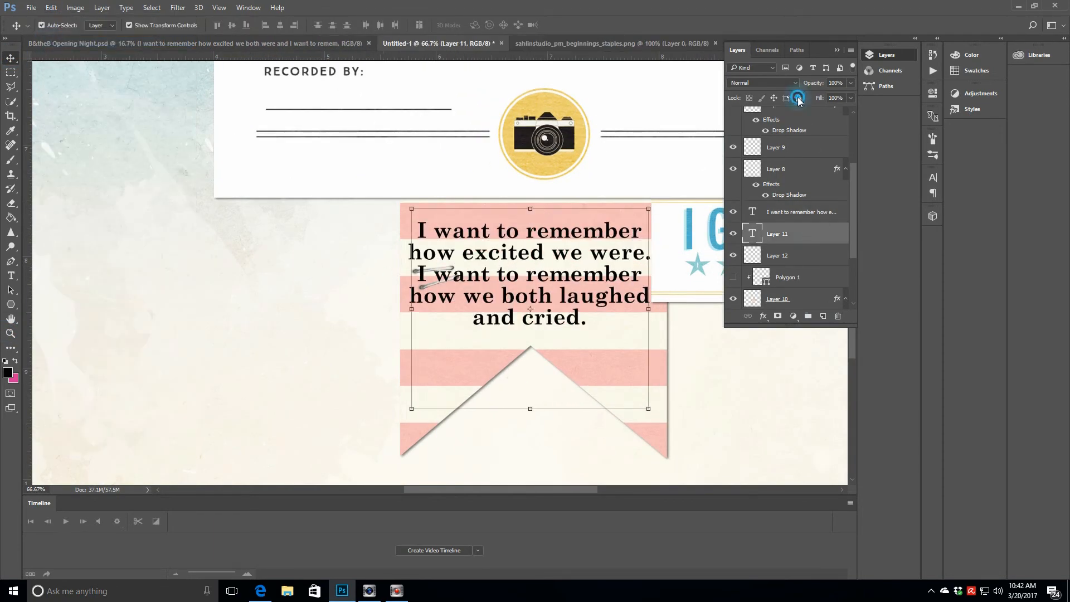
click(813, 259)
click(817, 298)
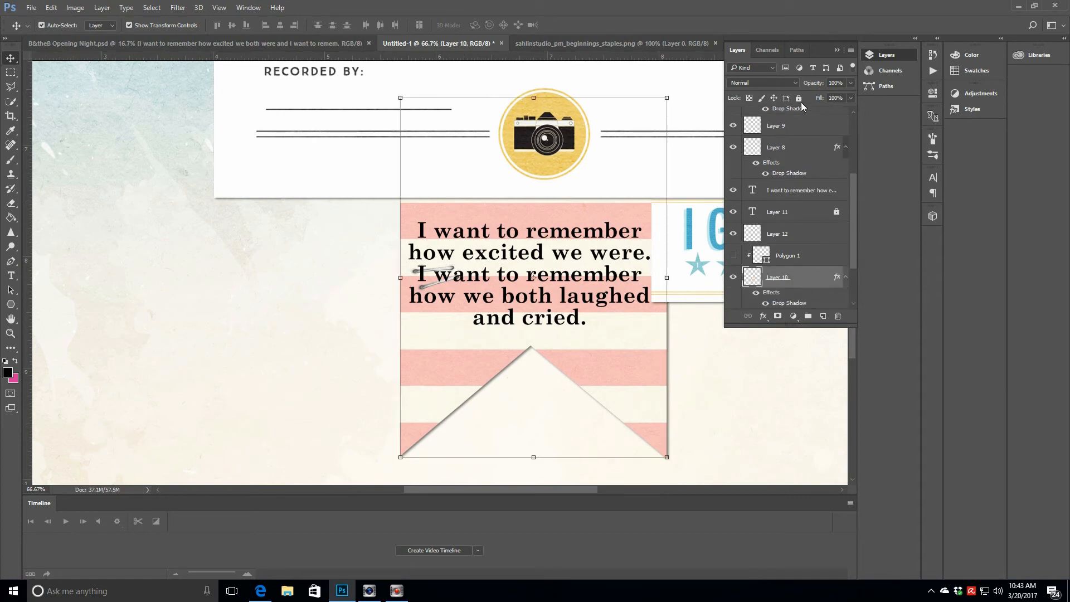
click(798, 99)
Step: Try again to move the staples away from the journaling, and undo the move
click(807, 237)
drag(451, 282, 486, 266)
click(51, 8)
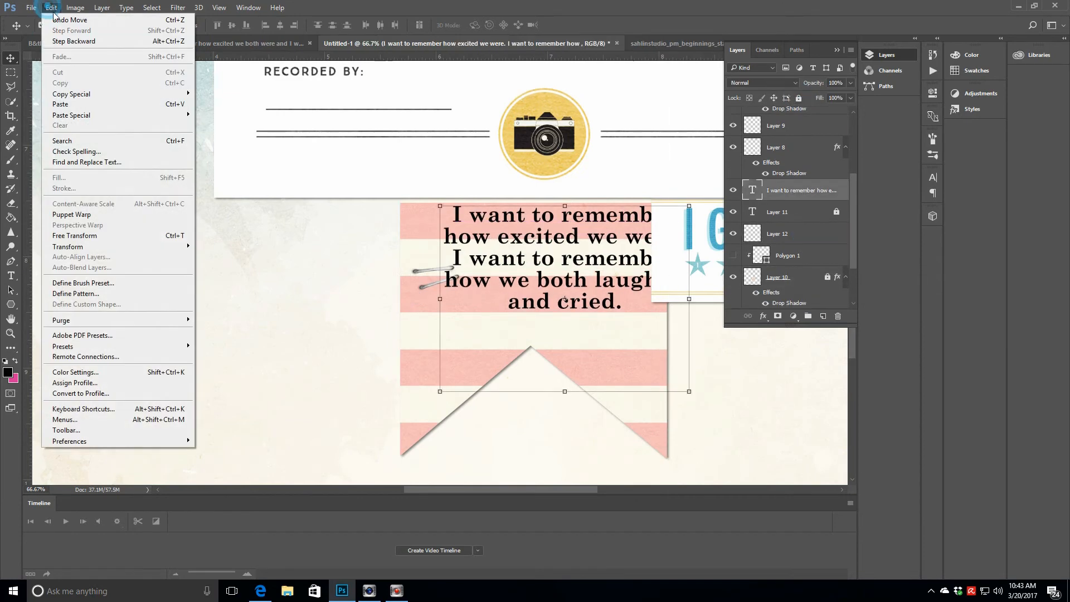
click(53, 39)
Step: Lock the journaling text layer
click(803, 234)
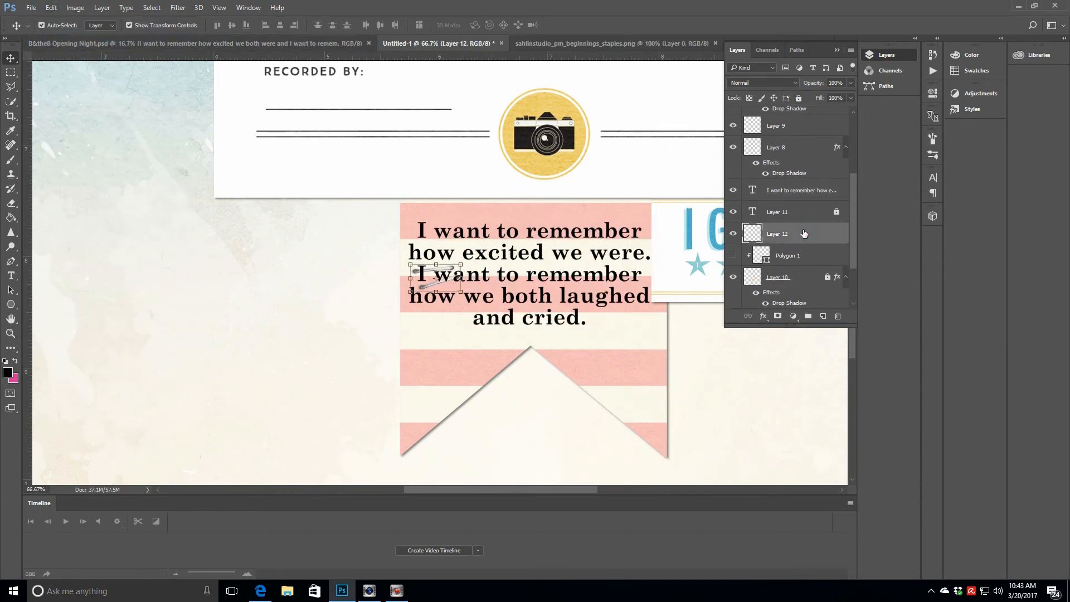
click(797, 190)
click(798, 99)
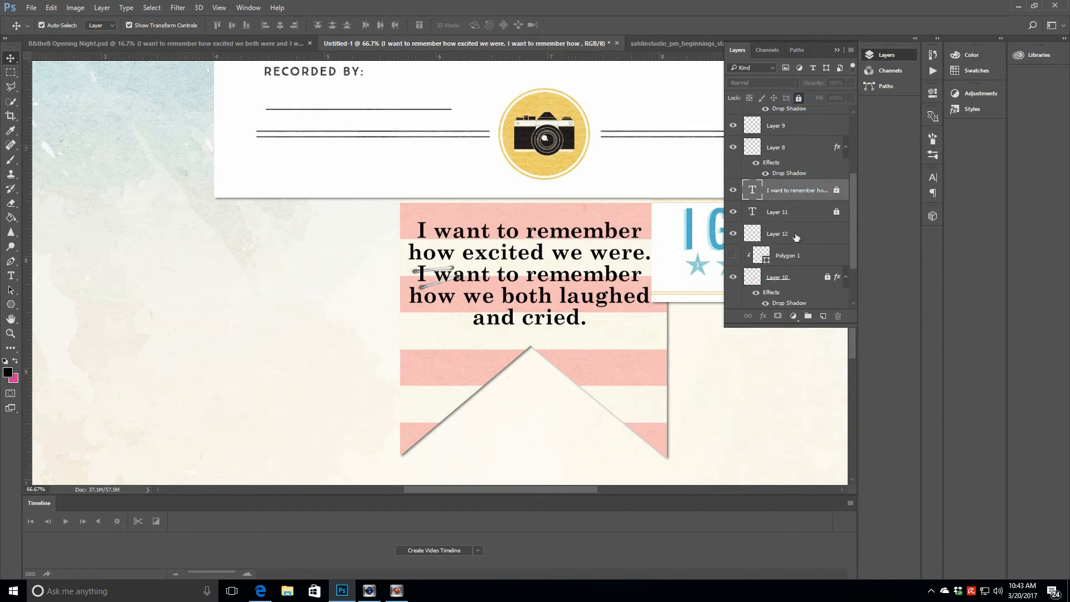
Step: Place the slightly enlarged staples near the striped card's upper edge and lock their layer above the journaling text
click(797, 234)
drag(457, 278, 574, 223)
drag(559, 224, 552, 226)
click(492, 25)
drag(802, 239, 804, 190)
click(799, 97)
Step: Fit the whole page in view and compare it with B&theB Opening Night.psd
click(10, 332)
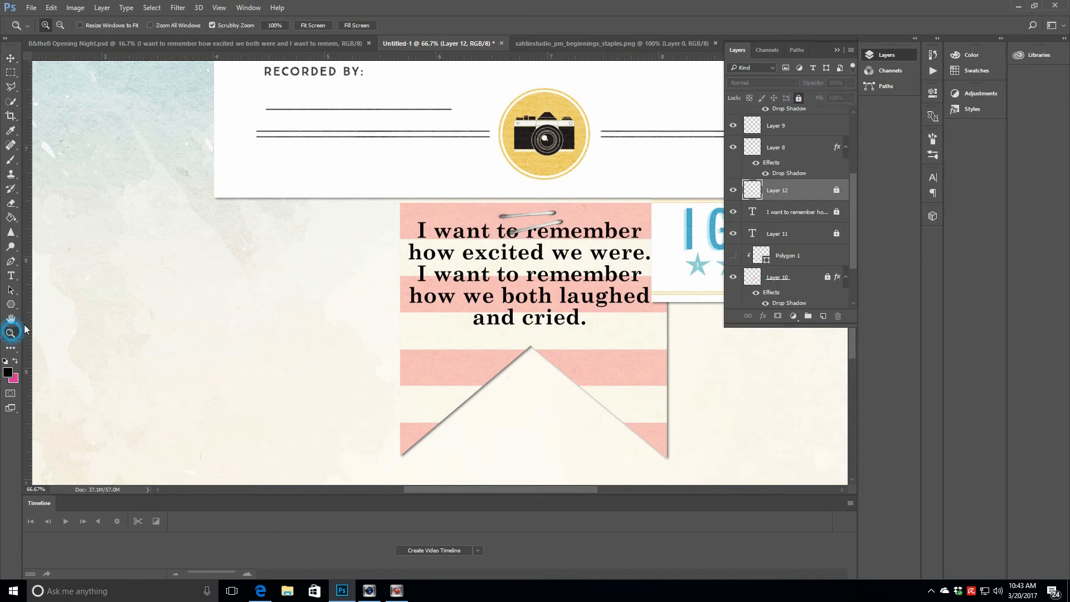
click(308, 26)
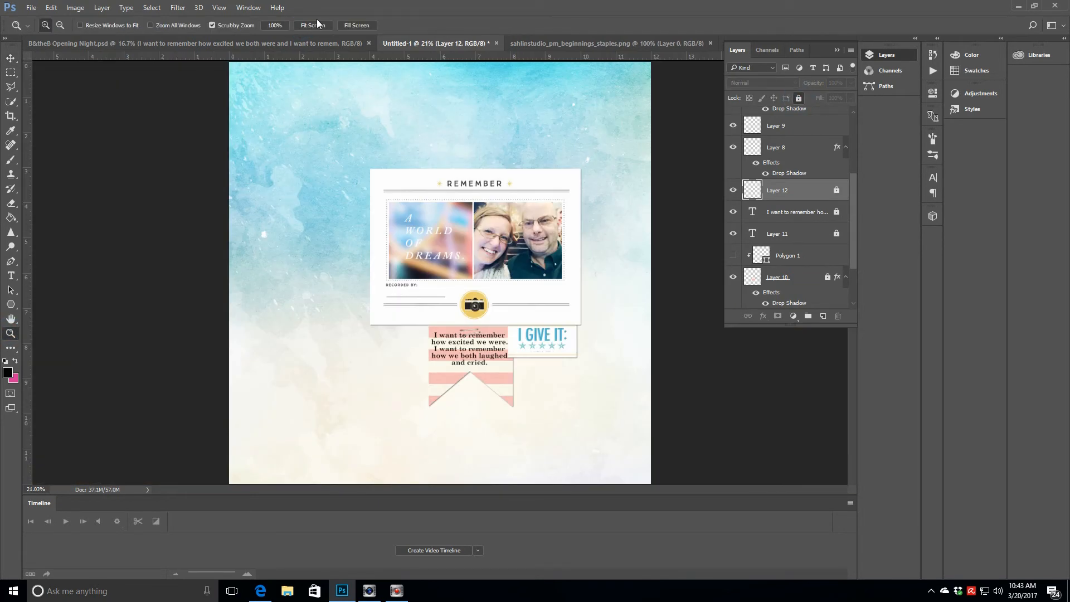
click(167, 42)
click(444, 42)
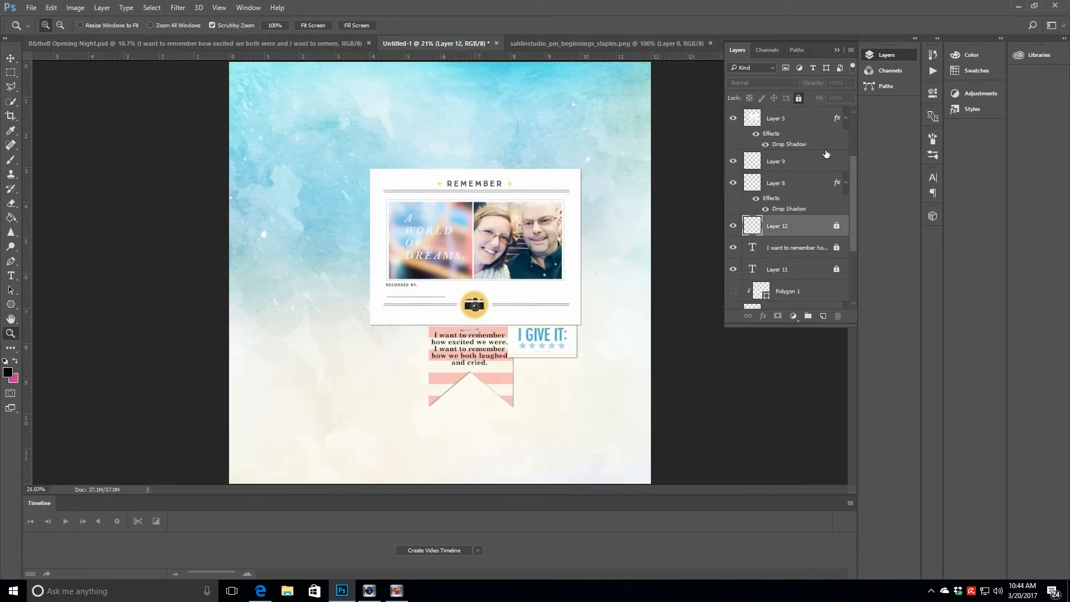
Step: Unlock Layer 12, the journaling text, Layer 11, Layer 3, Rectangle 1, Layer 7, Rectangle 1 copy and Layer 10
click(836, 229)
click(837, 247)
click(836, 269)
drag(854, 193, 855, 132)
click(836, 118)
click(835, 140)
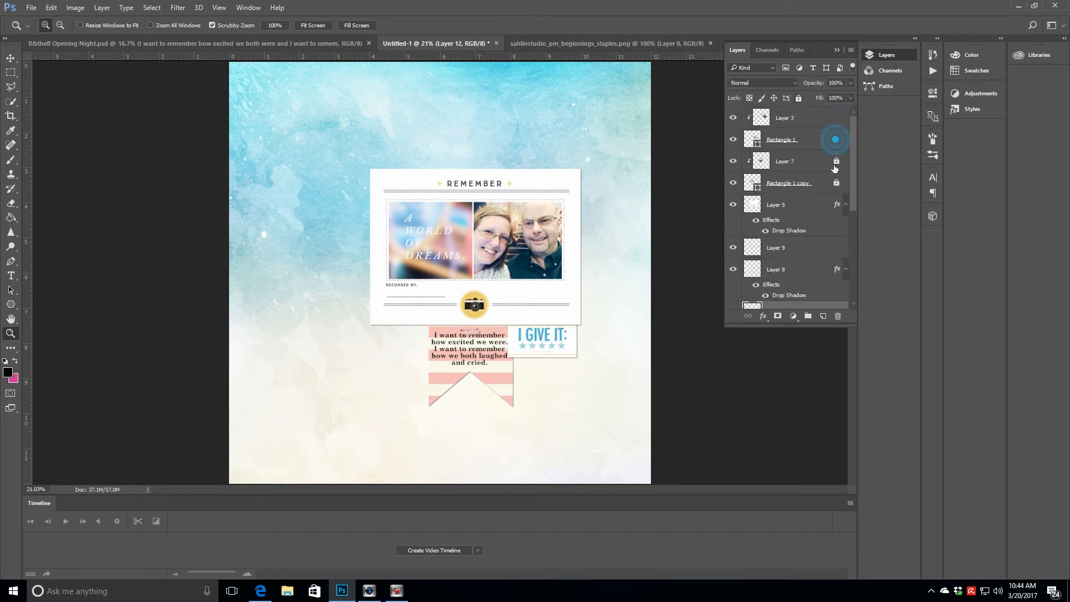
click(835, 161)
click(834, 182)
drag(853, 188, 843, 285)
click(826, 214)
Step: Restore the lock on the background paper's Layer 4 and unlock the staples' Layer 12
click(835, 253)
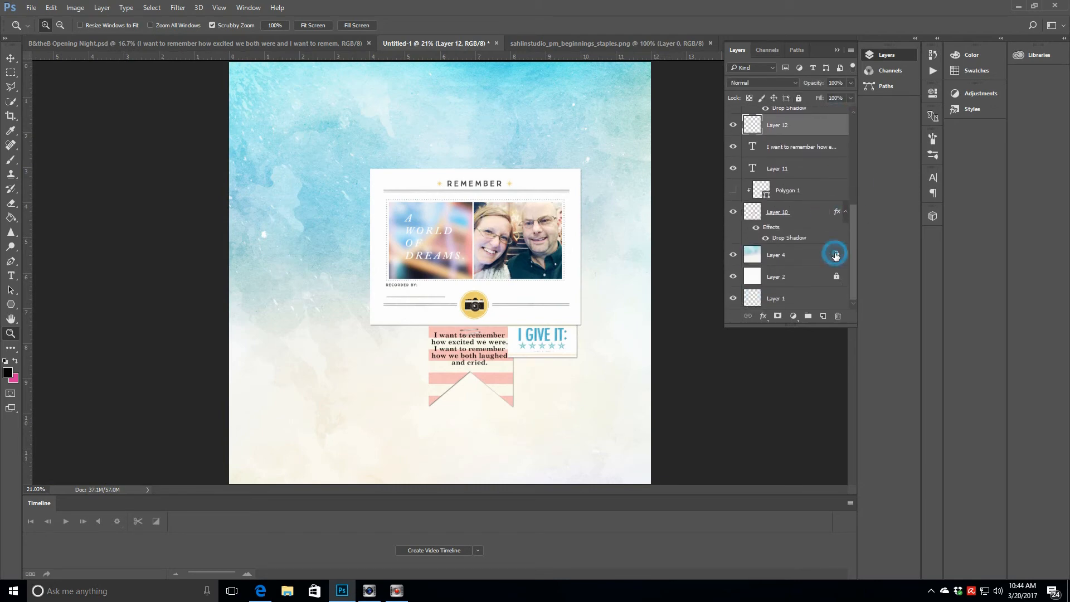
click(800, 101)
click(814, 261)
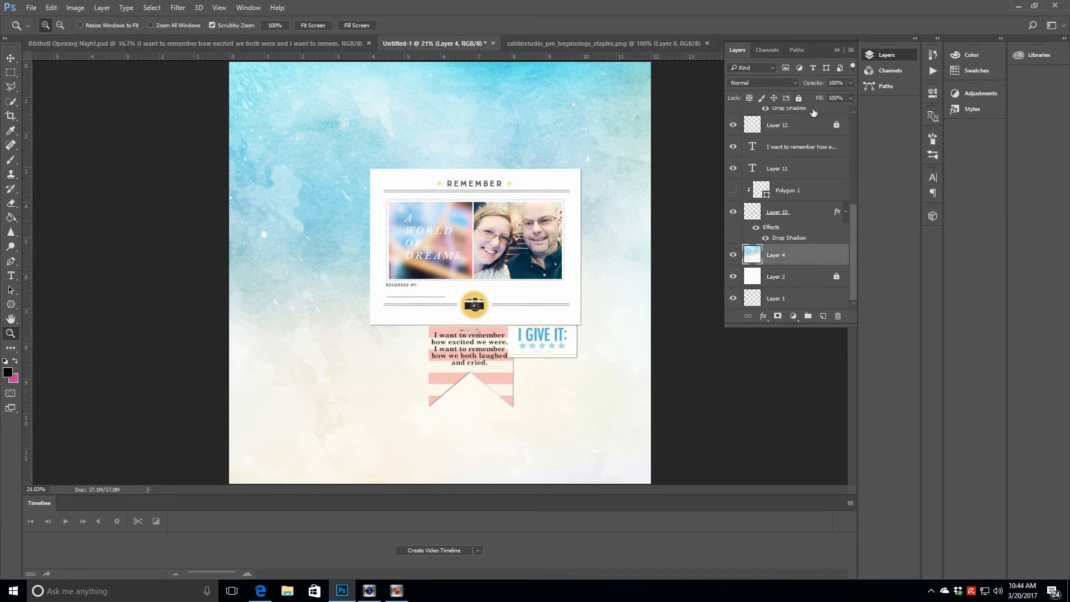
click(799, 99)
click(835, 128)
click(836, 127)
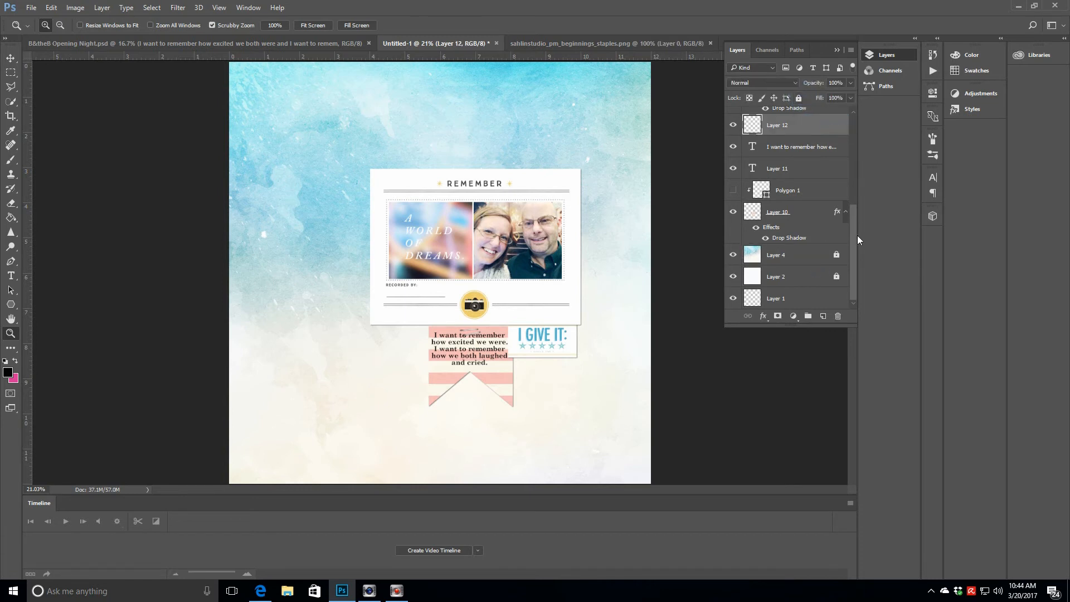
Step: Select all layers from Layer 10 up to Layer 3 and shift the whole card cluster left toward the page's centre
click(825, 216)
shift+click(819, 181)
shift+click(818, 126)
scroll(808, 179, up, 3)
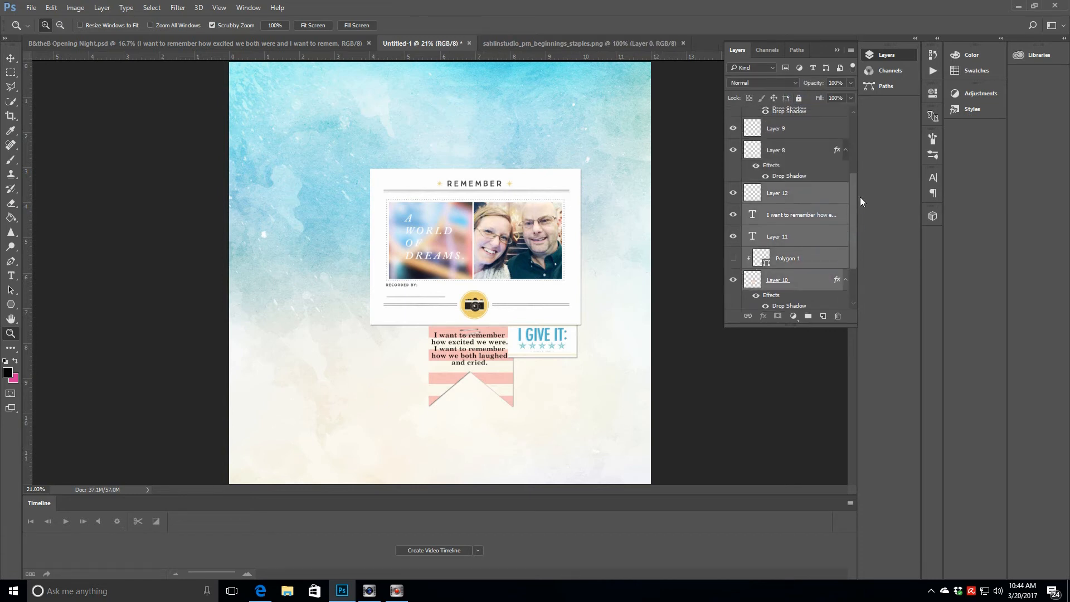
ctrl+click(803, 202)
ctrl+click(807, 162)
ctrl+click(805, 135)
ctrl+click(809, 115)
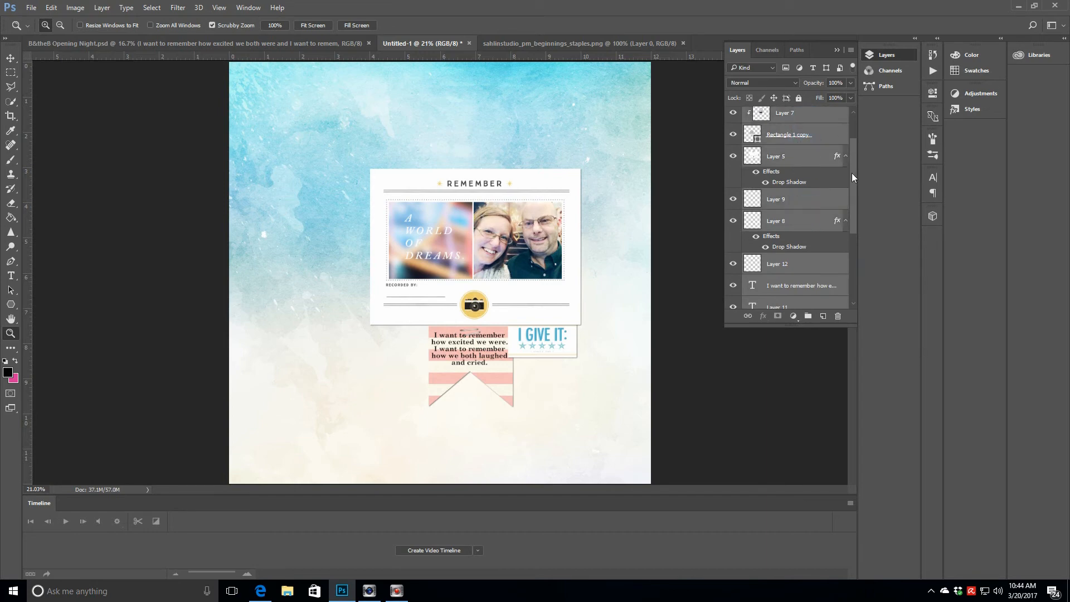
drag(852, 174, 852, 147)
ctrl+click(813, 140)
ctrl+click(814, 121)
click(11, 58)
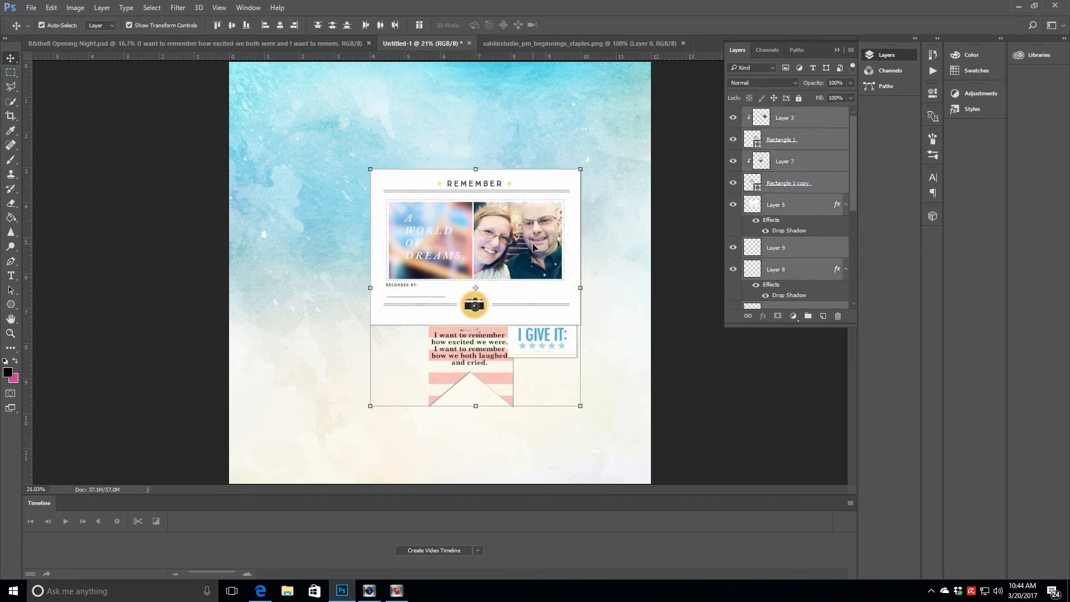
drag(533, 248, 506, 247)
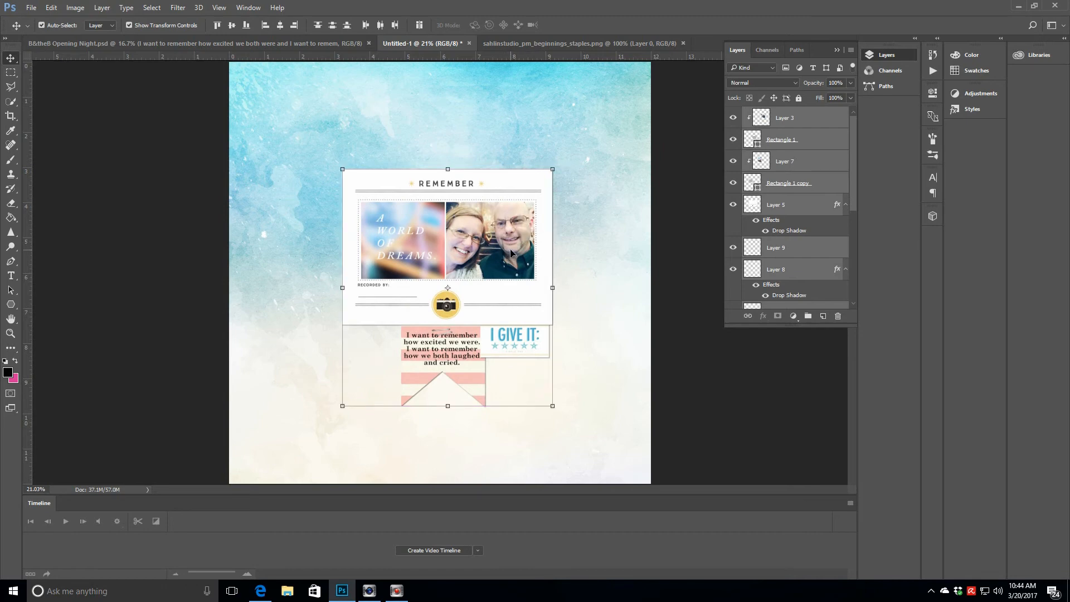
Step: Lock Layer 3, Rectangle 1, Layer 7, Rectangle 1 copy and Layer 5
click(814, 126)
click(799, 99)
click(814, 137)
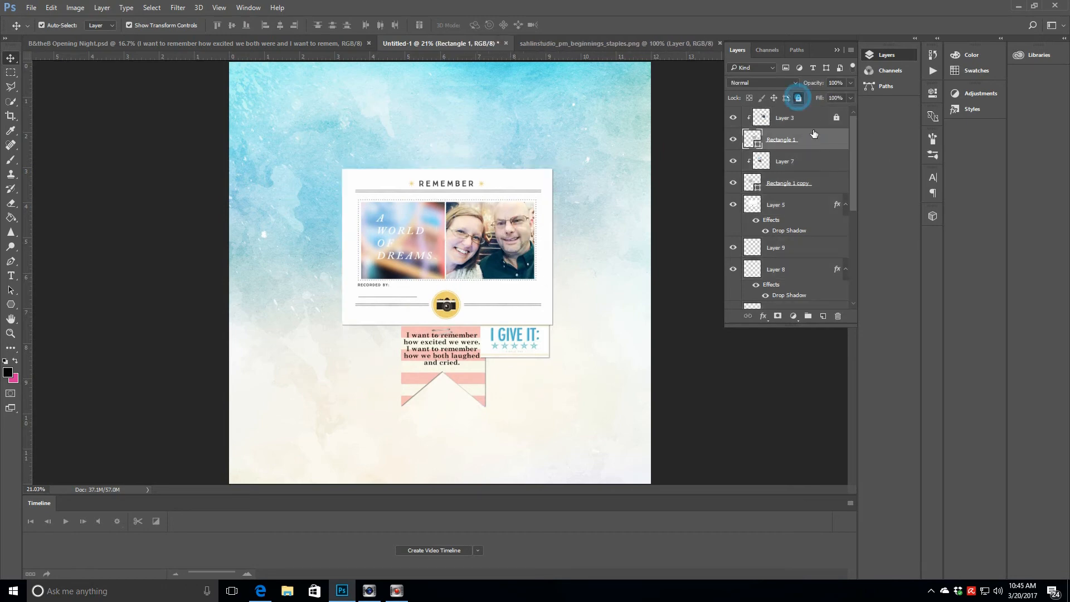
click(799, 99)
click(816, 160)
click(799, 99)
click(816, 182)
click(799, 99)
click(805, 205)
click(799, 99)
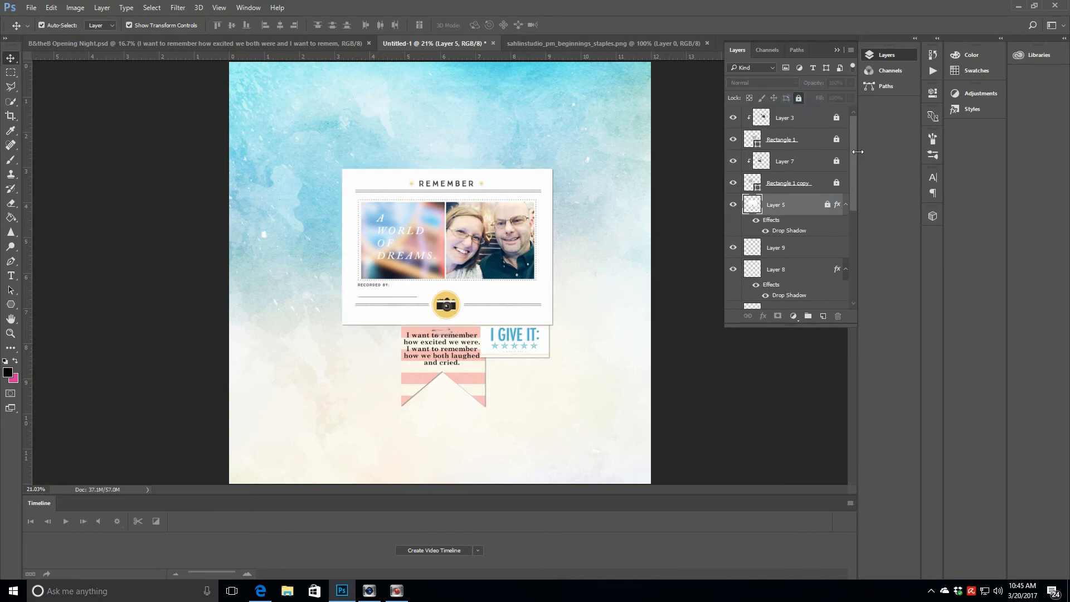
Step: Try to lock all the layers from Layer 5 down to Layer 10 together
scroll(814, 168, down, 3)
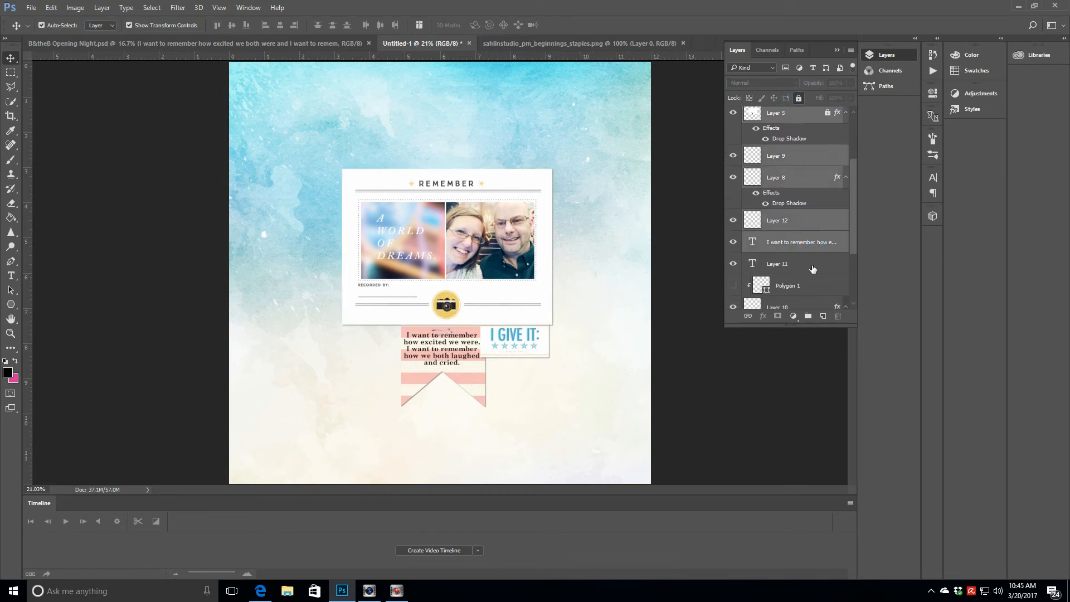
scroll(851, 200, down, 3)
shift+click(819, 224)
click(799, 99)
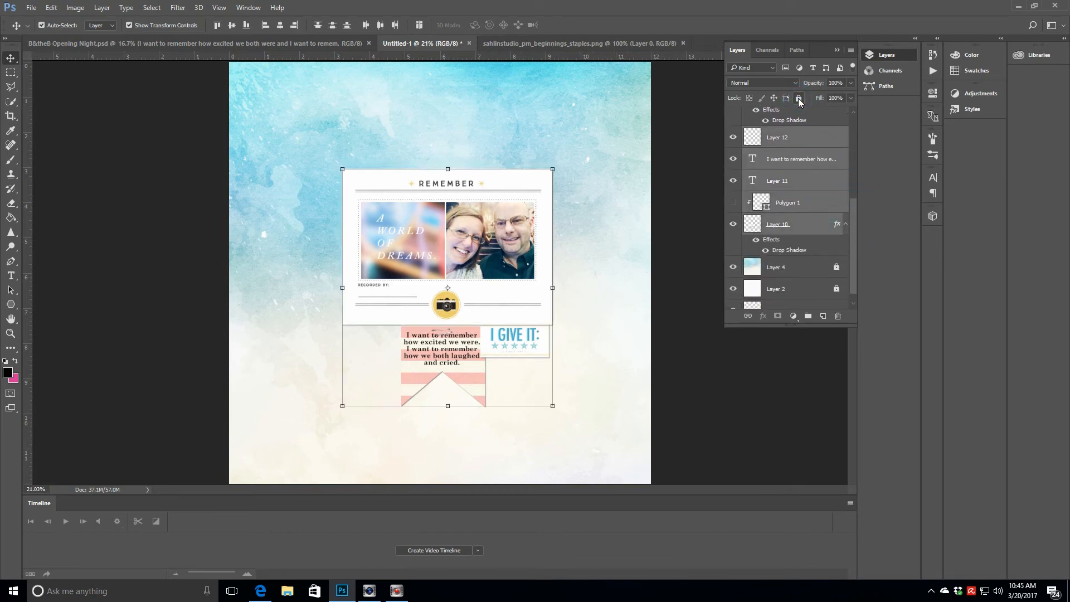
Step: Lock Layer 10, Layer 11 and the journaling text layer one by one
click(816, 230)
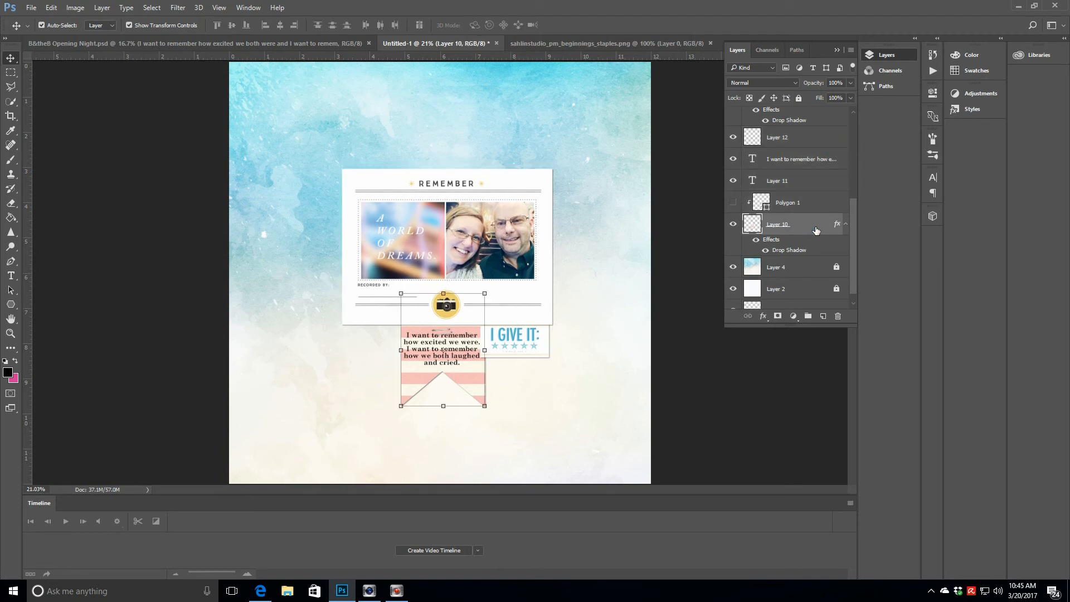
click(799, 99)
key(alt+bracketright)
click(799, 99)
key(alt+bracketright)
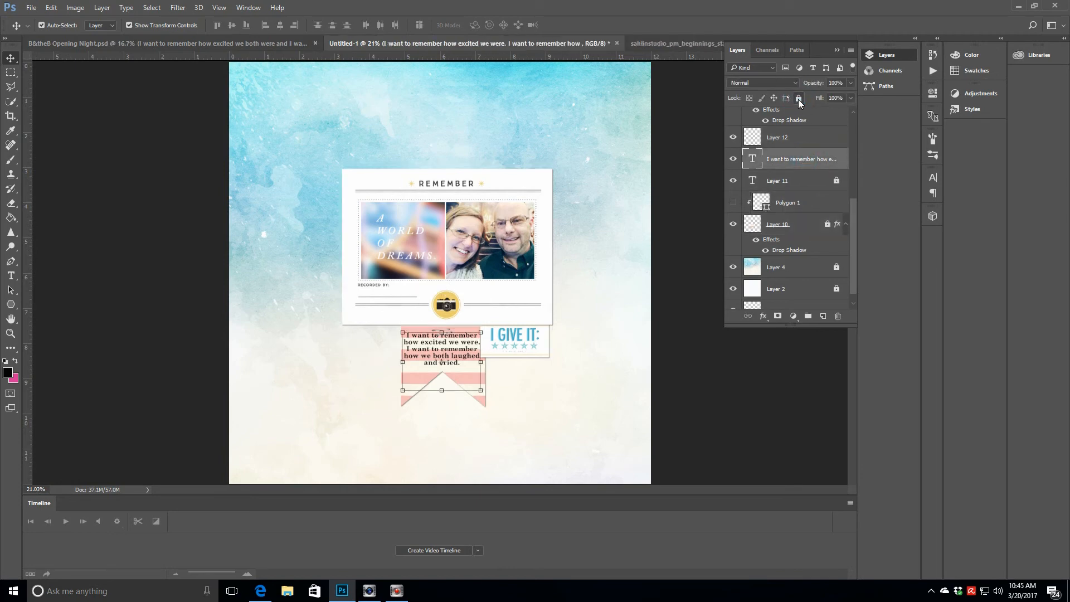
click(799, 99)
key(alt+bracketright)
Step: Lock Layer 8, Layer 9 and Layer 5
drag(855, 217, 857, 128)
click(812, 220)
click(799, 100)
click(804, 197)
click(798, 101)
click(806, 160)
click(799, 99)
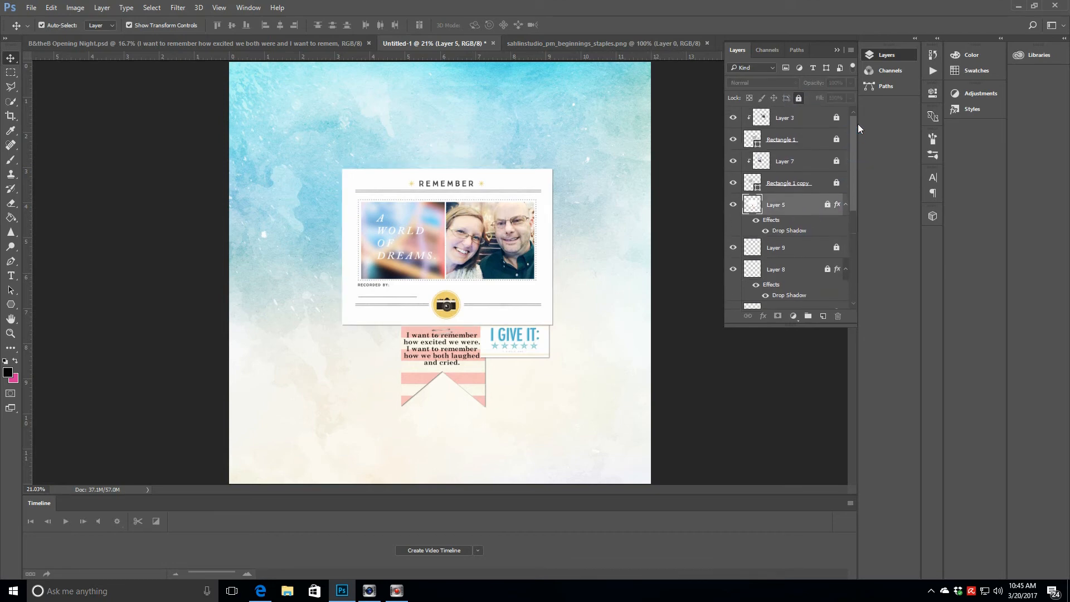
Step: Open the tab, sequins2, ticket2, glitterpuffy-arrow and magicrighthere element files from the Beginnings collection
click(166, 43)
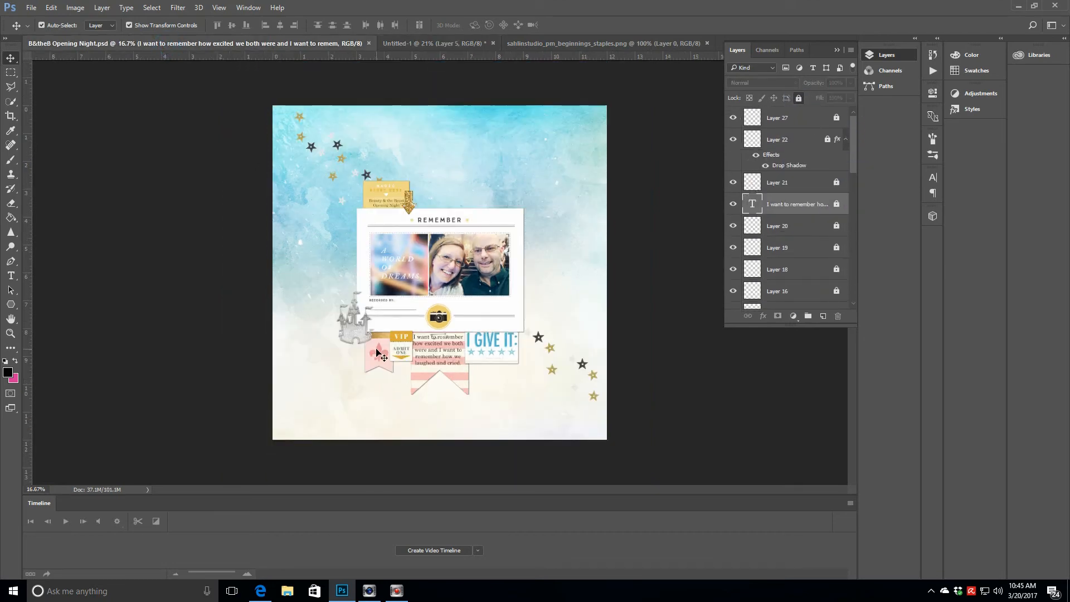
click(456, 44)
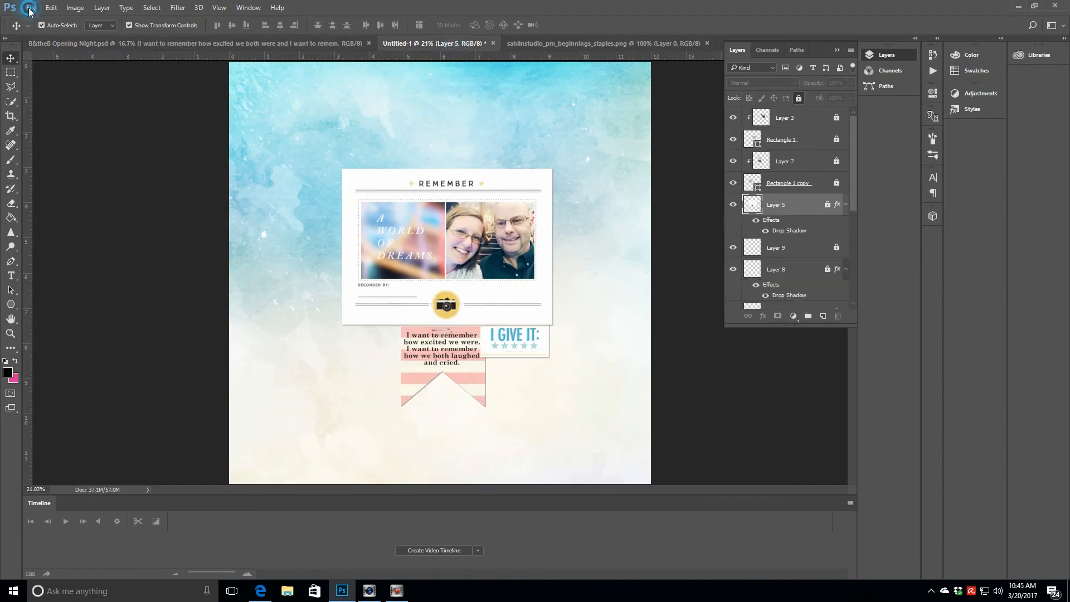
click(31, 8)
click(39, 29)
drag(573, 79, 575, 384)
click(524, 195)
ctrl+click(252, 415)
ctrl+click(390, 181)
ctrl+click(470, 322)
ctrl+click(390, 267)
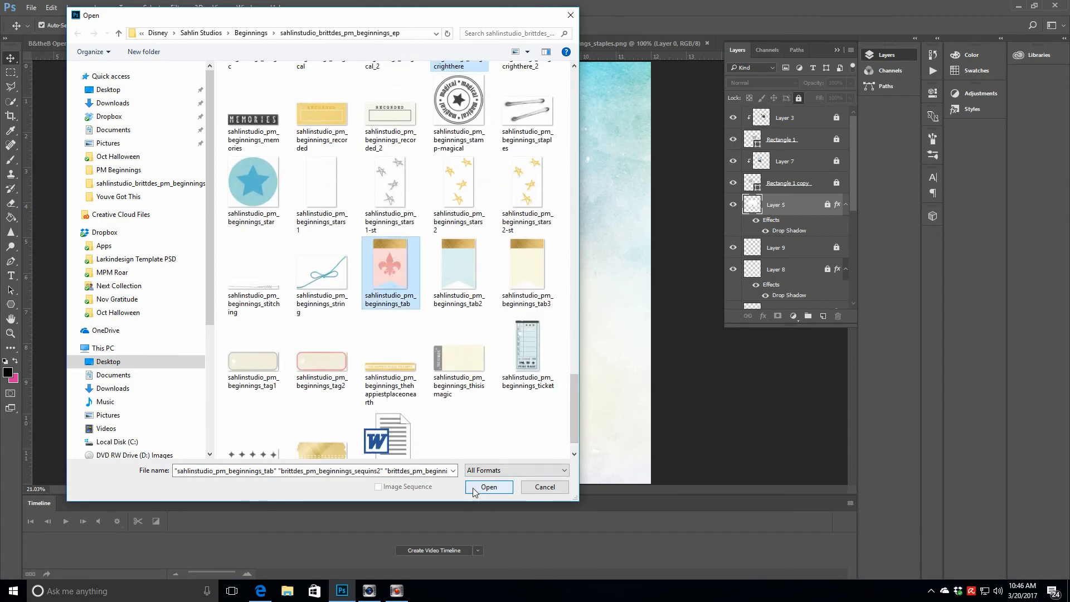
click(474, 488)
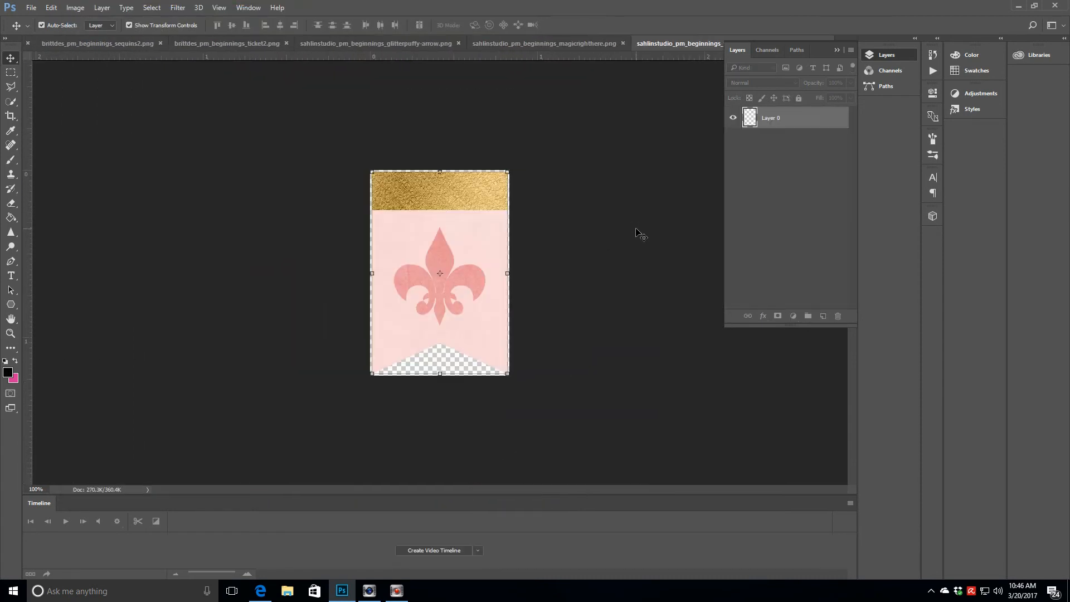
Step: Copy the fleur-de-lis tab image, close its file and return to the Untitled-1 scrapbook page
click(837, 49)
click(827, 43)
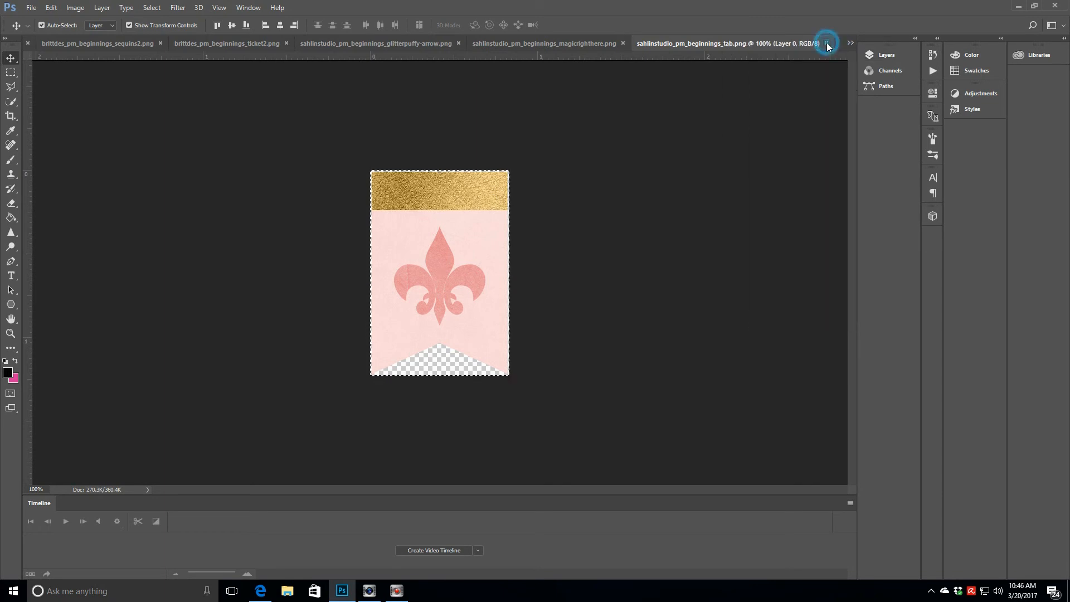
click(850, 43)
click(892, 63)
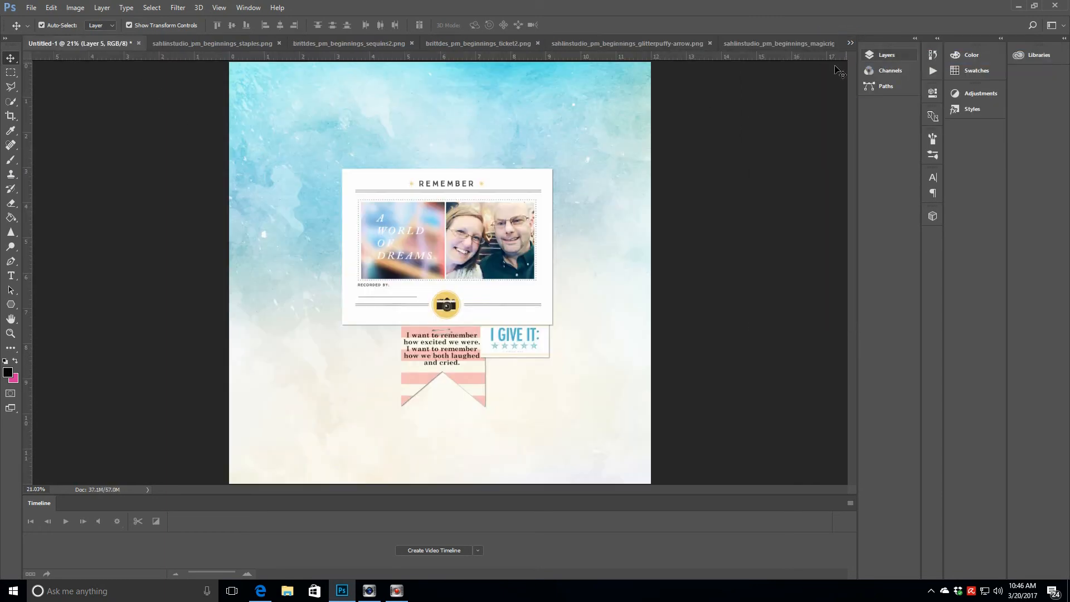
click(896, 56)
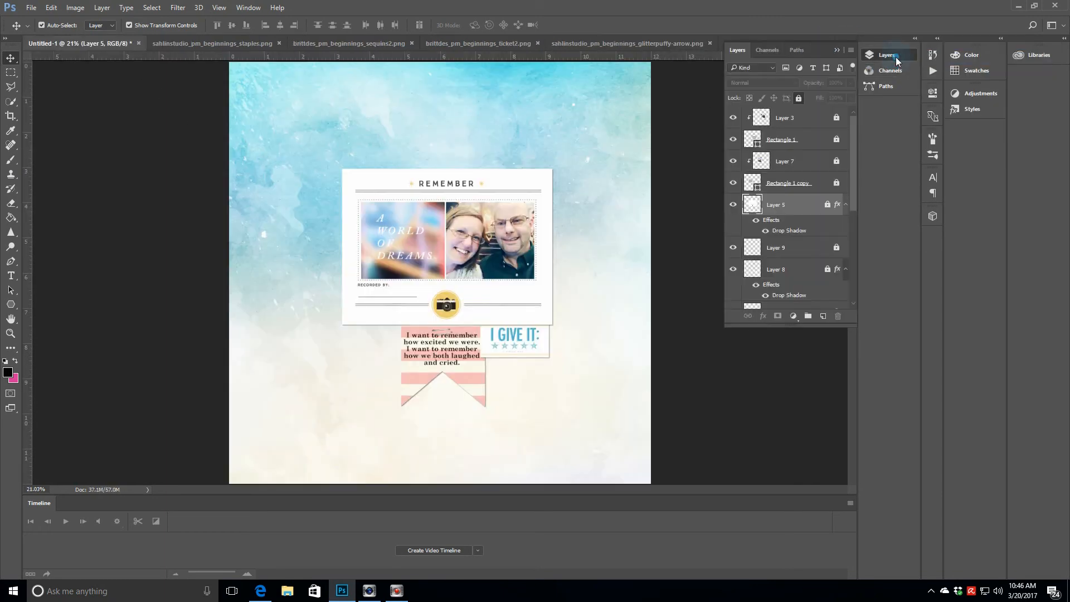
click(797, 272)
mouse_move(853, 159)
mouse_down()
mouse_move(848, 215)
mouse_move(853, 172)
mouse_up()
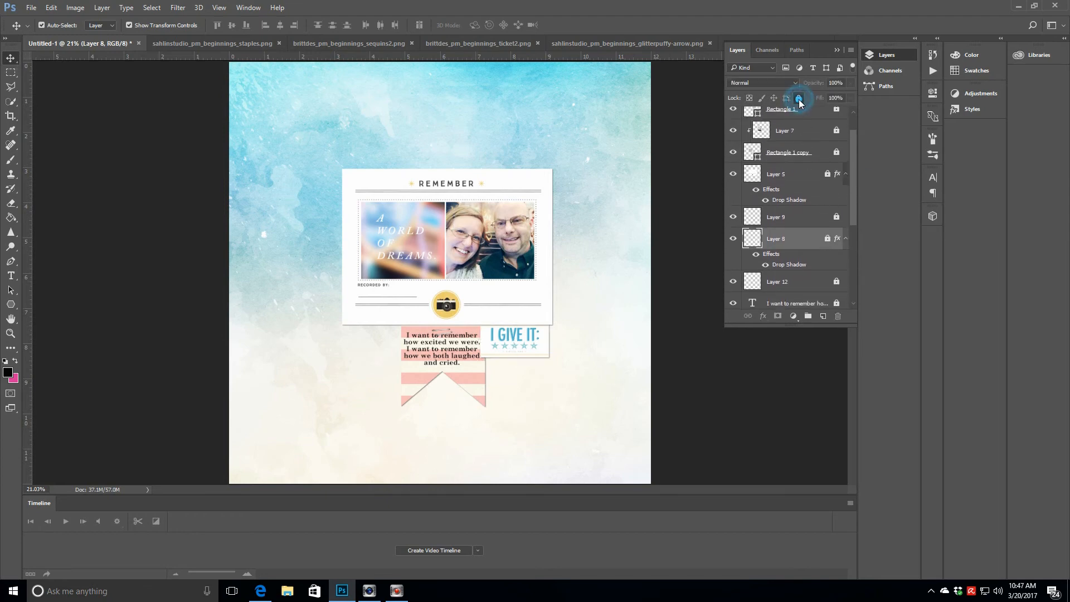
click(800, 178)
ctrl+click(823, 316)
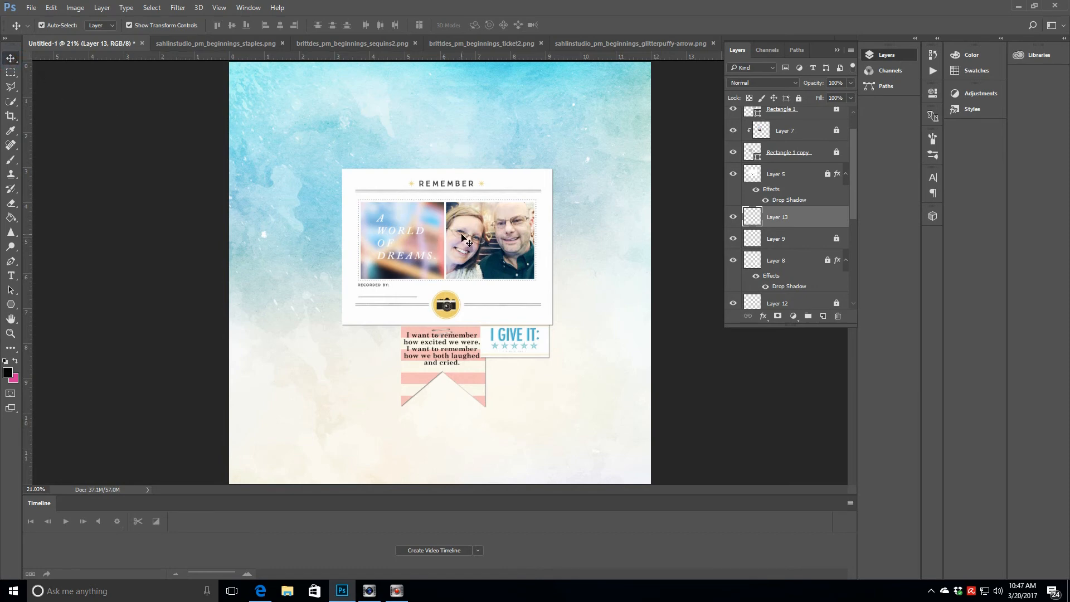
click(418, 219)
click(806, 218)
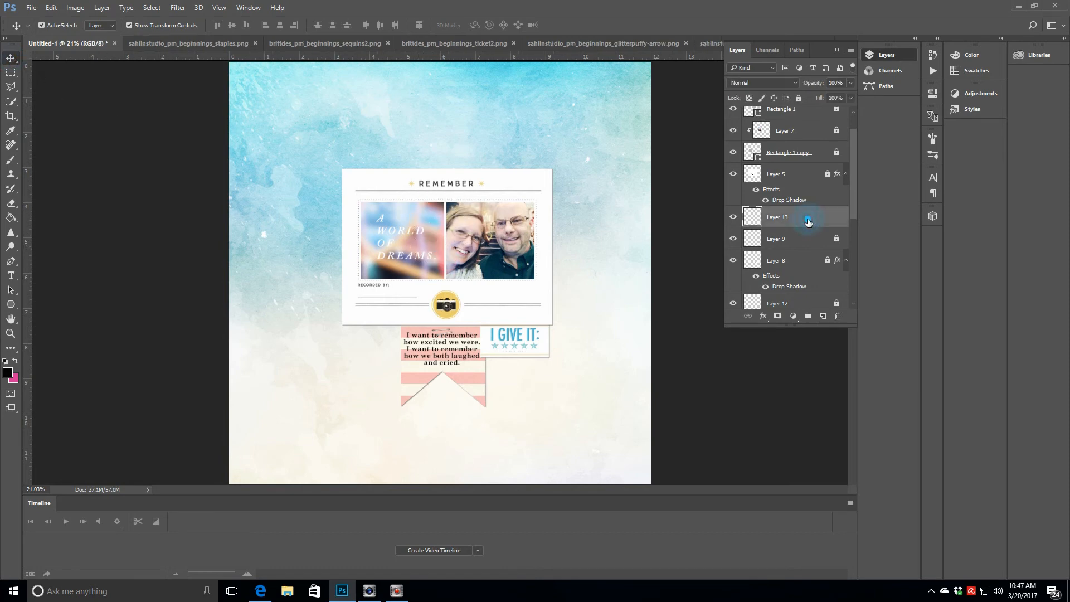
key(Delete)
Step: Paste the fleur-de-lis tab on a new layer beneath Layer 5, below the card's lower-left corner, scaled to about 132%
click(803, 175)
click(823, 317)
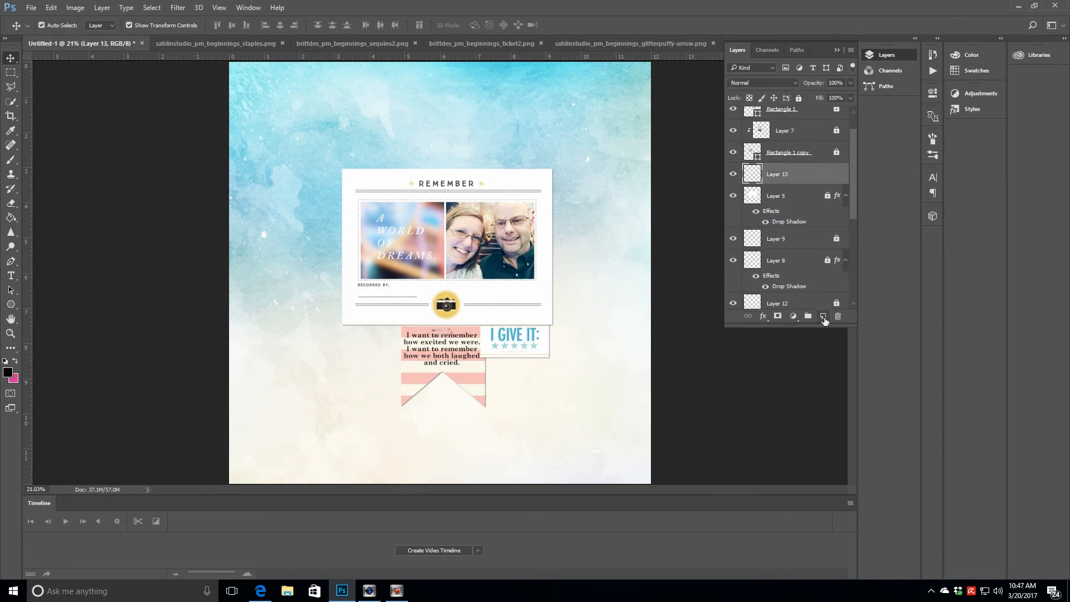
key(ctrl+v)
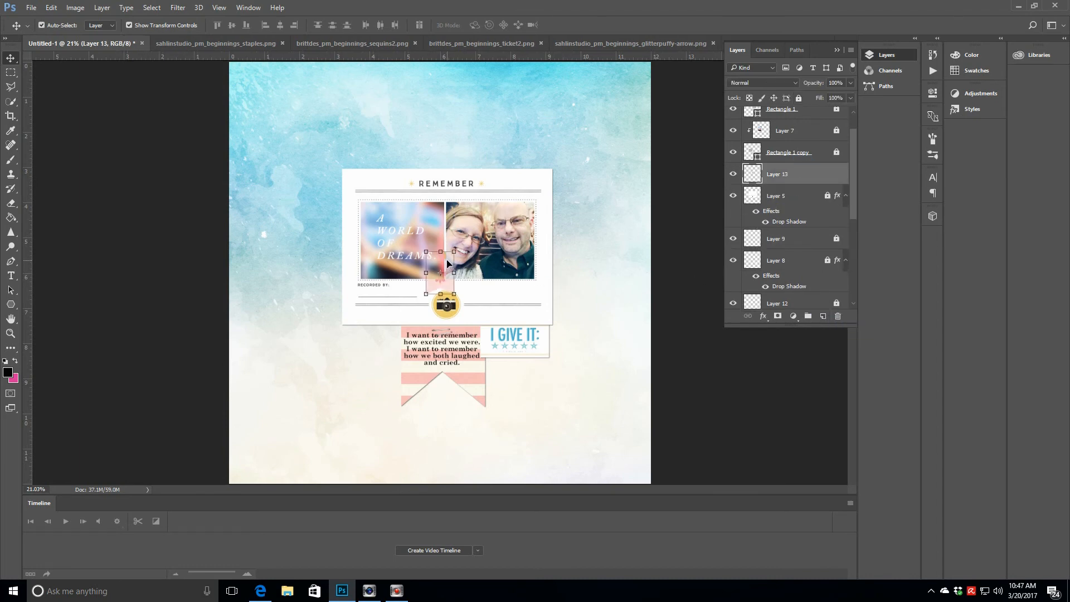
drag(448, 260, 369, 331)
drag(813, 179, 808, 232)
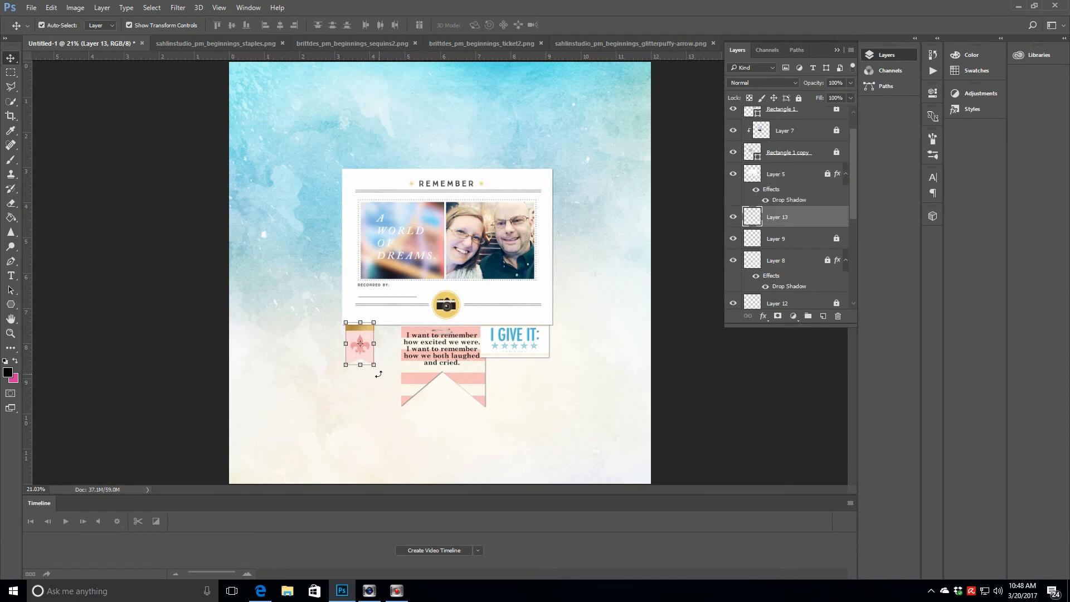
drag(375, 366, 381, 377)
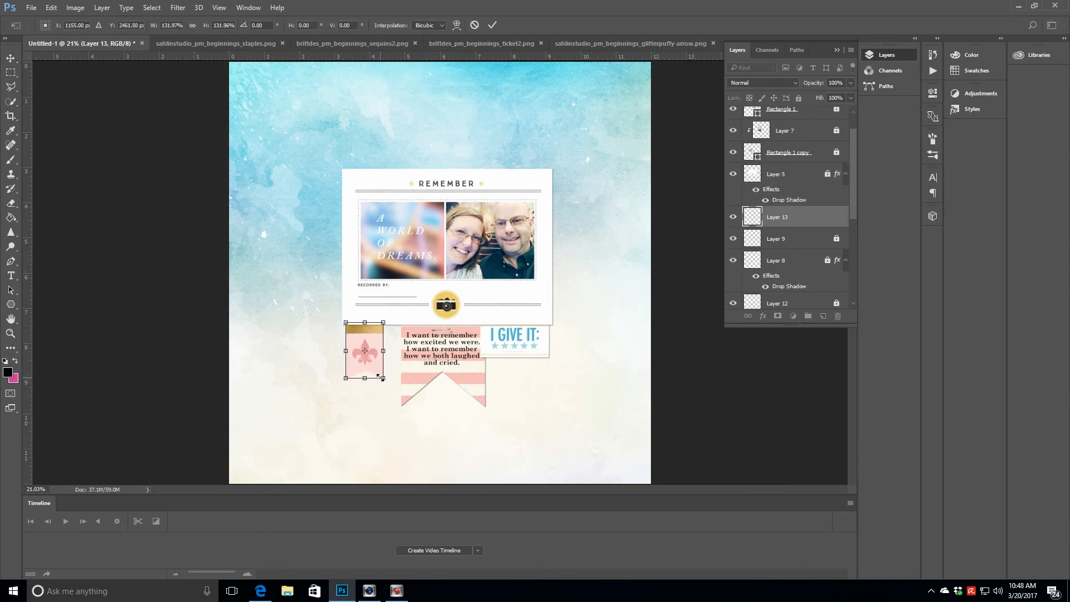
click(490, 25)
Step: Close the staples file and copy the VIP ticket image from its file
click(215, 43)
click(323, 43)
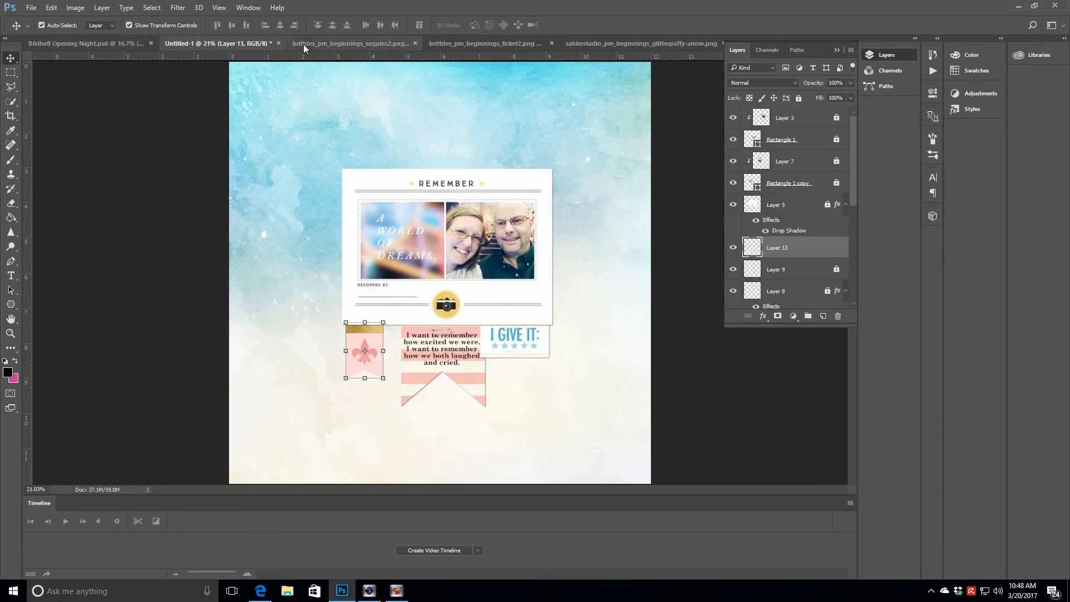
click(303, 44)
click(493, 42)
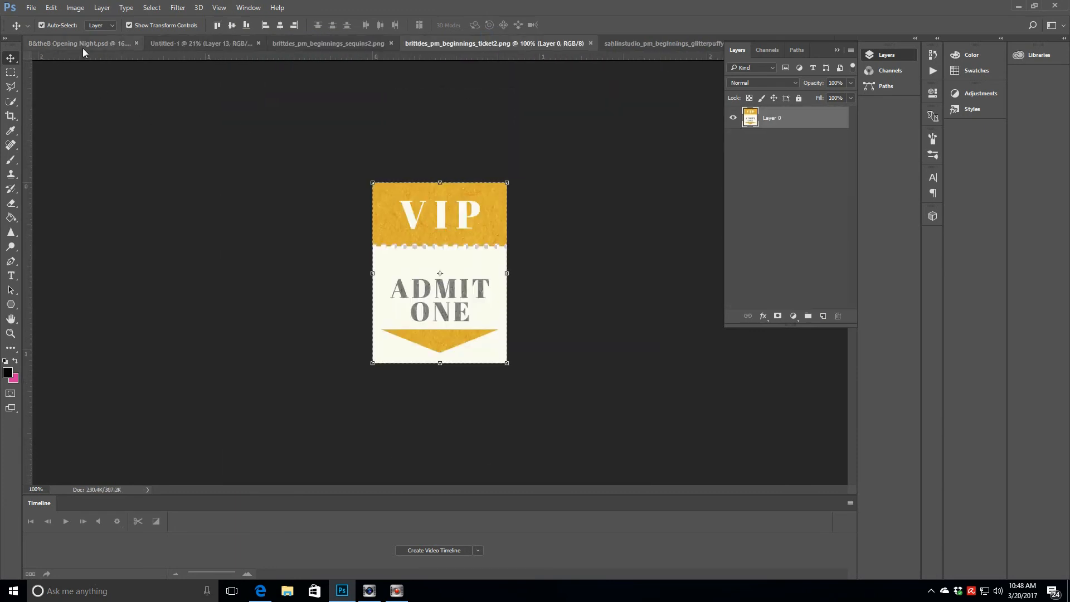
Step: Paste the VIP ticket onto a new layer above Layer 5 and place it over the pink tab's right edge
click(178, 43)
click(823, 316)
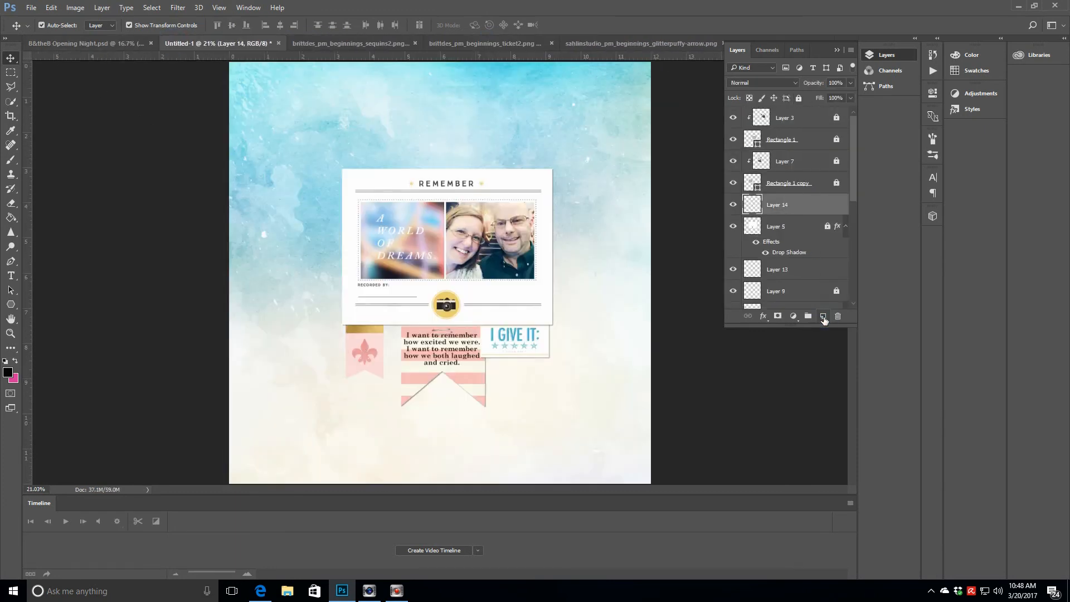
key(ctrl+v)
drag(449, 287, 397, 360)
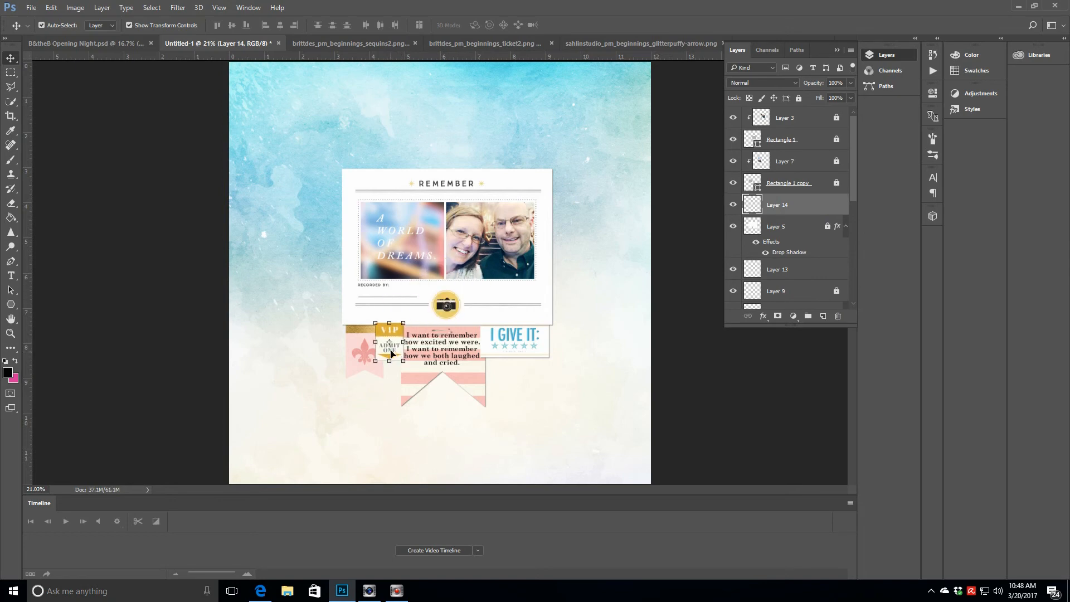
Step: Add a drop shadow with the preset values to the VIP ticket on Layer 14
click(11, 333)
click(392, 342)
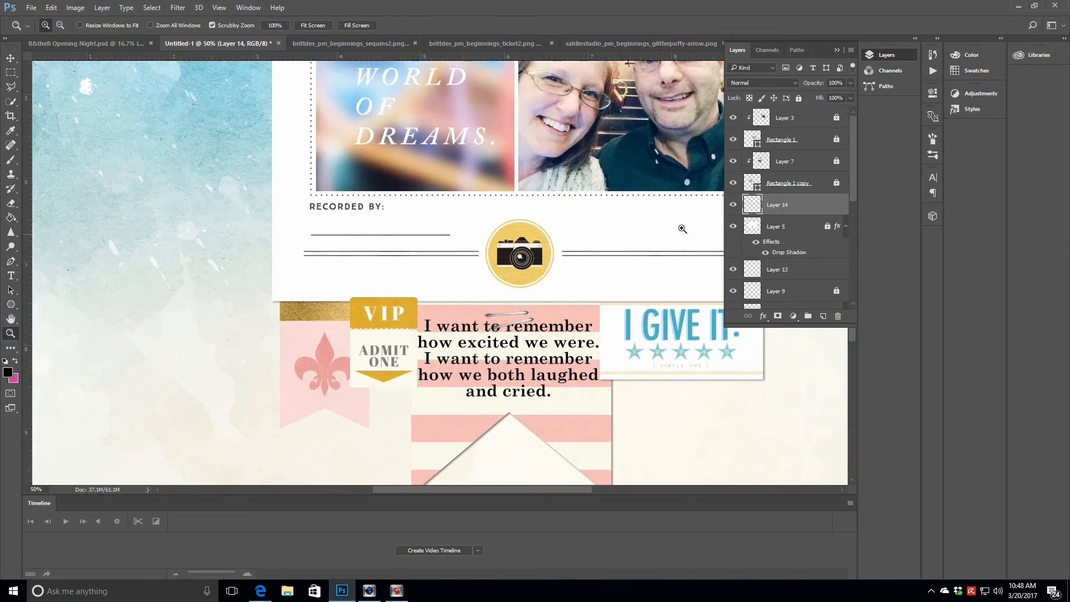
click(764, 316)
click(787, 453)
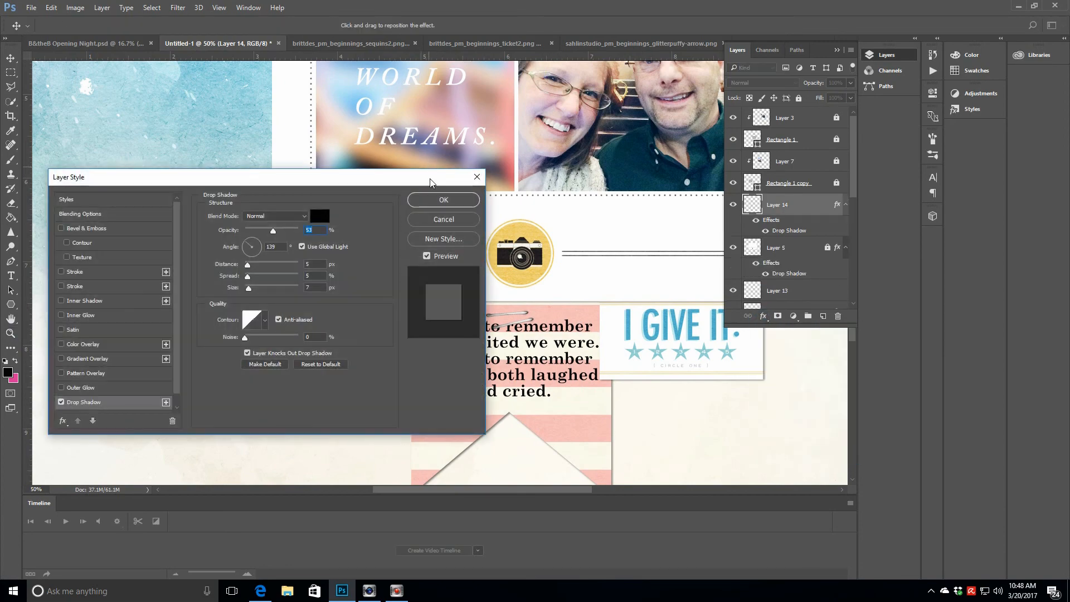
click(443, 196)
Step: Add the same preset drop shadow to the fleur-de-lis tab on Layer 13
click(792, 291)
click(763, 316)
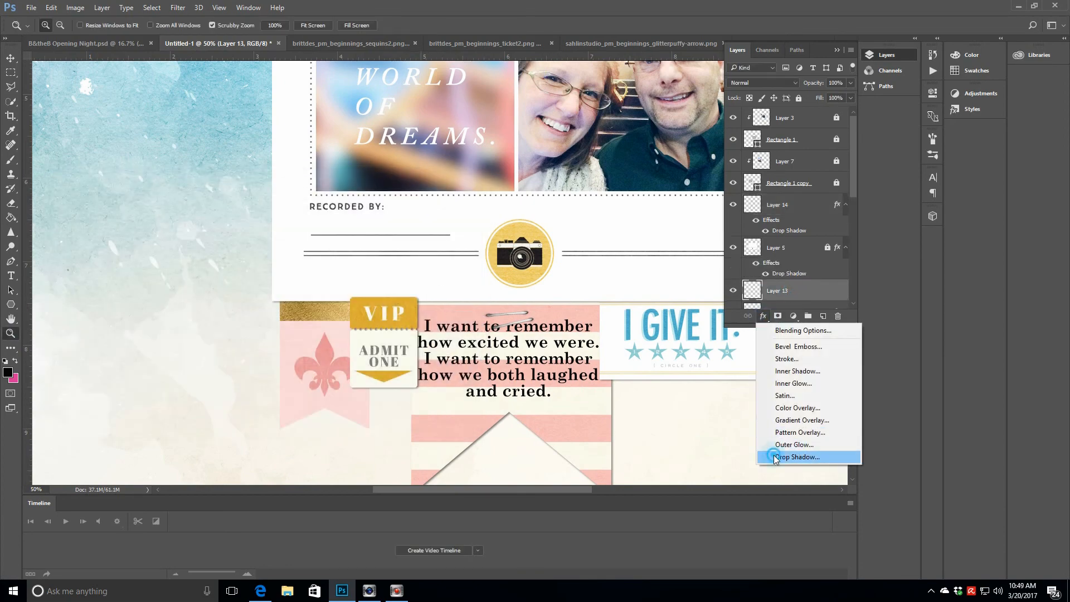
click(780, 455)
click(422, 202)
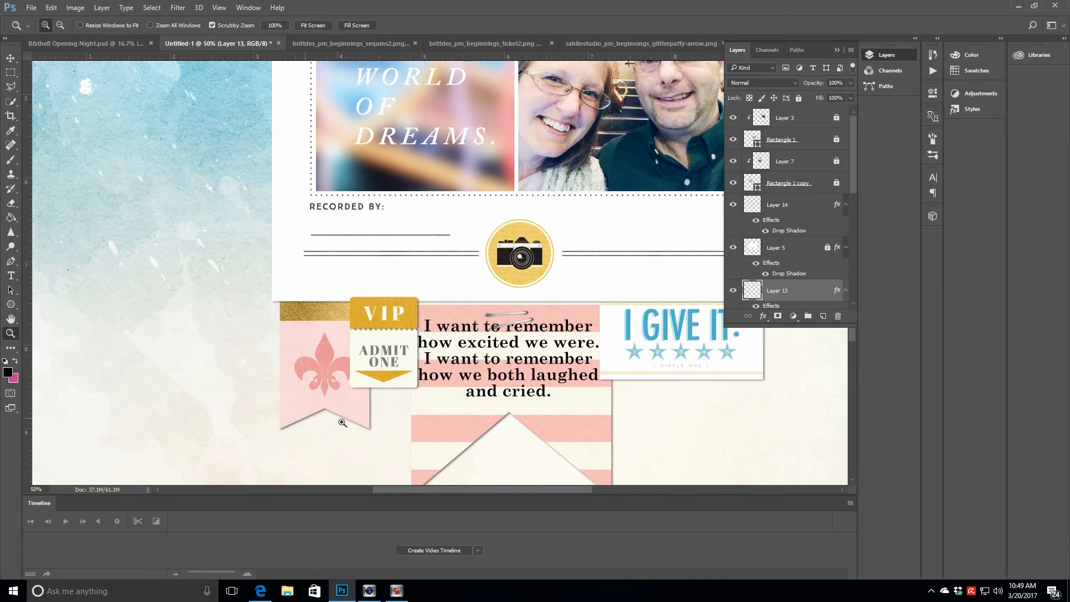
Step: Lock Layer 13 and Layer 14
click(798, 98)
click(805, 210)
click(798, 98)
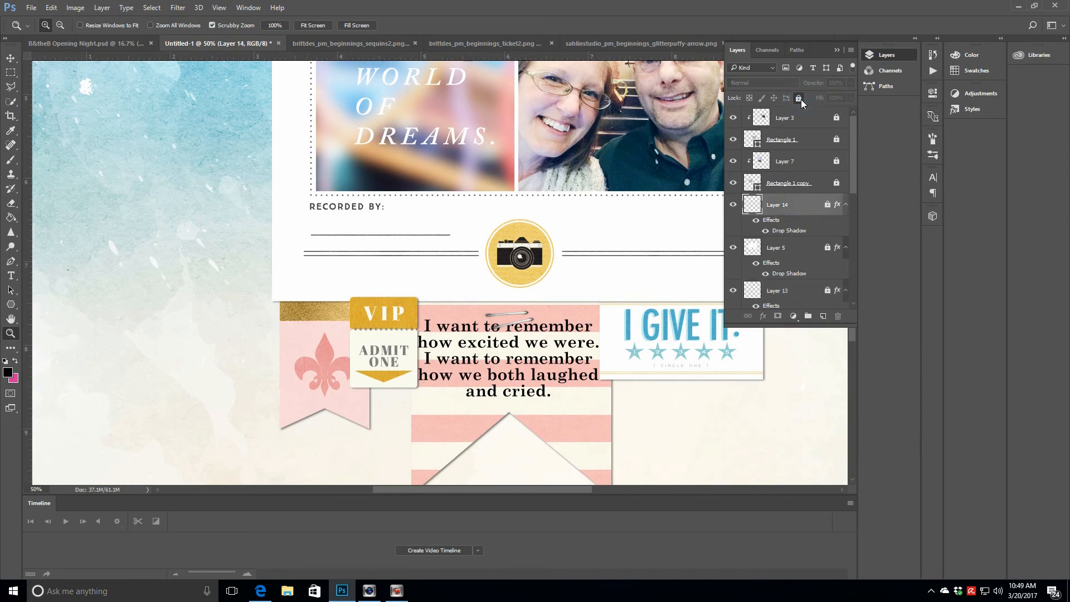
Step: Close the VIP ticket file, and copy the glitter arrow before closing its file too
click(491, 46)
click(590, 42)
click(608, 45)
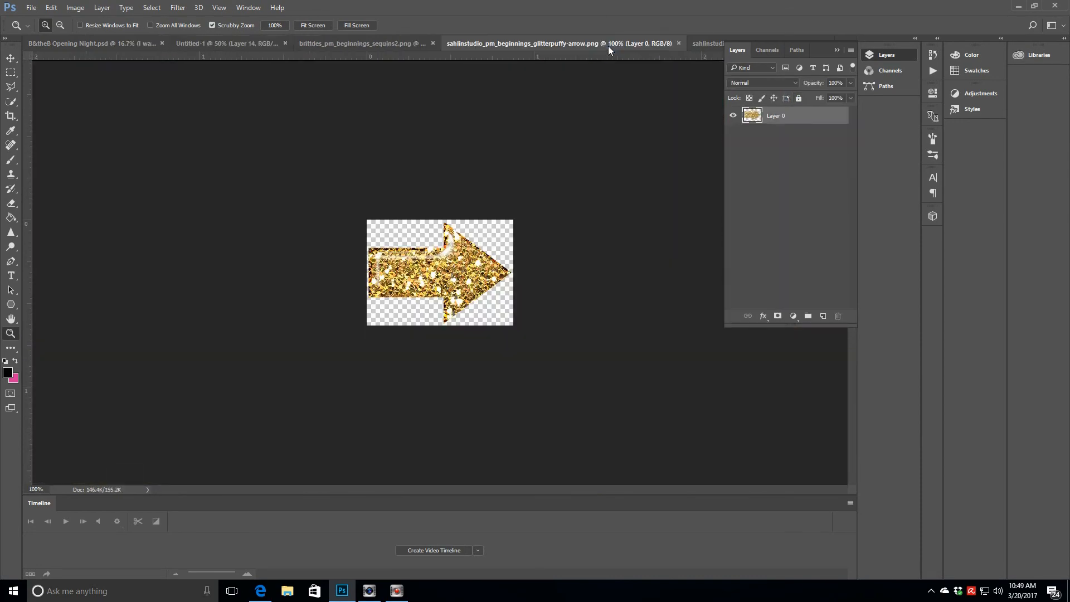
click(678, 43)
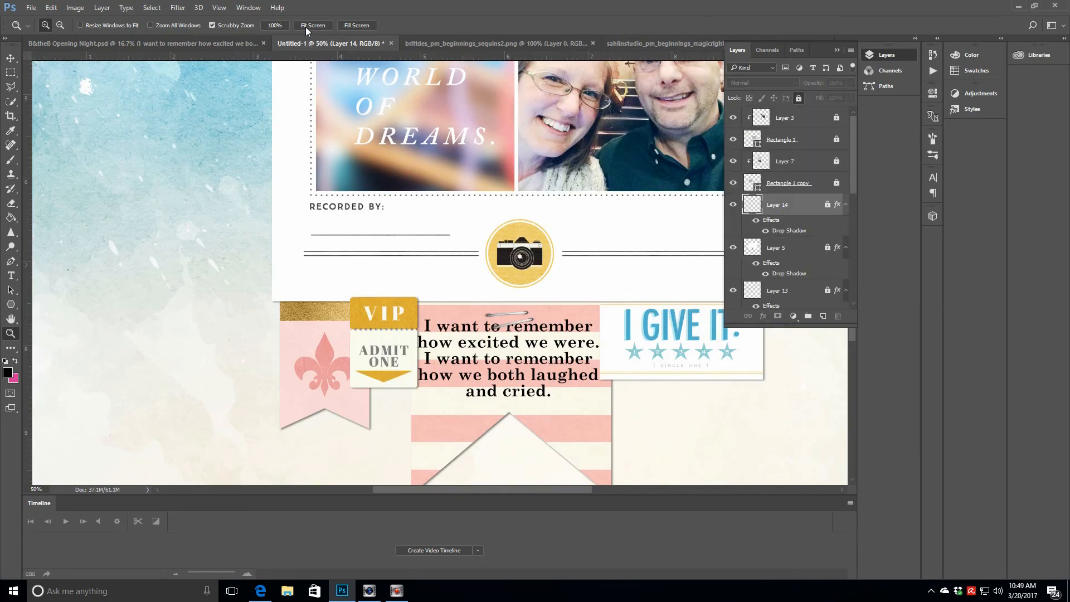
Step: Paste the glitter arrow onto a new topmost layer above the Remember card and rotate it to point straight down
click(307, 27)
click(804, 120)
click(823, 315)
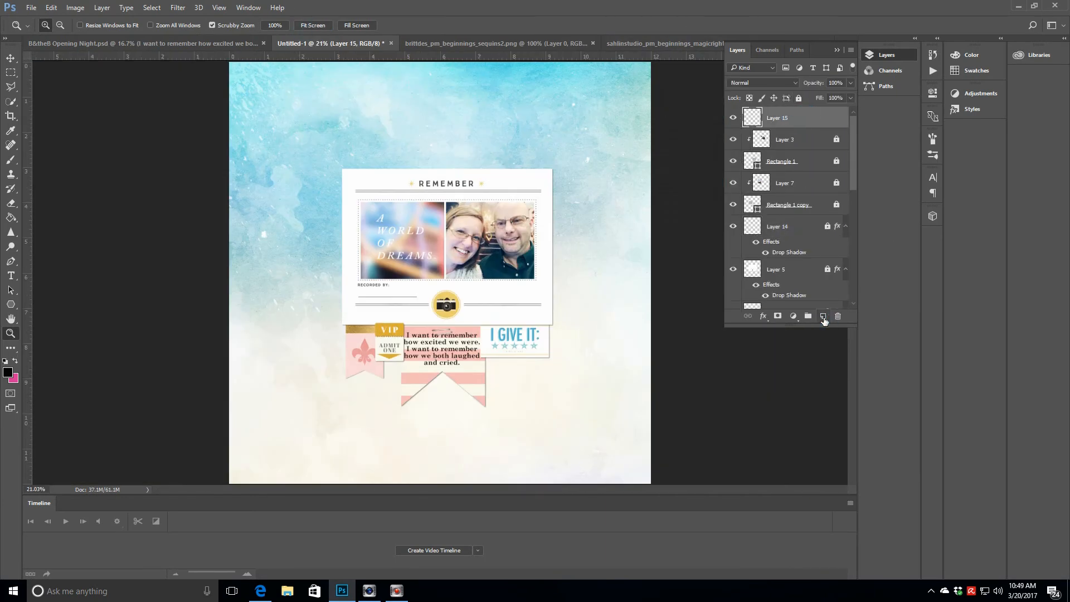
click(10, 59)
drag(441, 273, 437, 135)
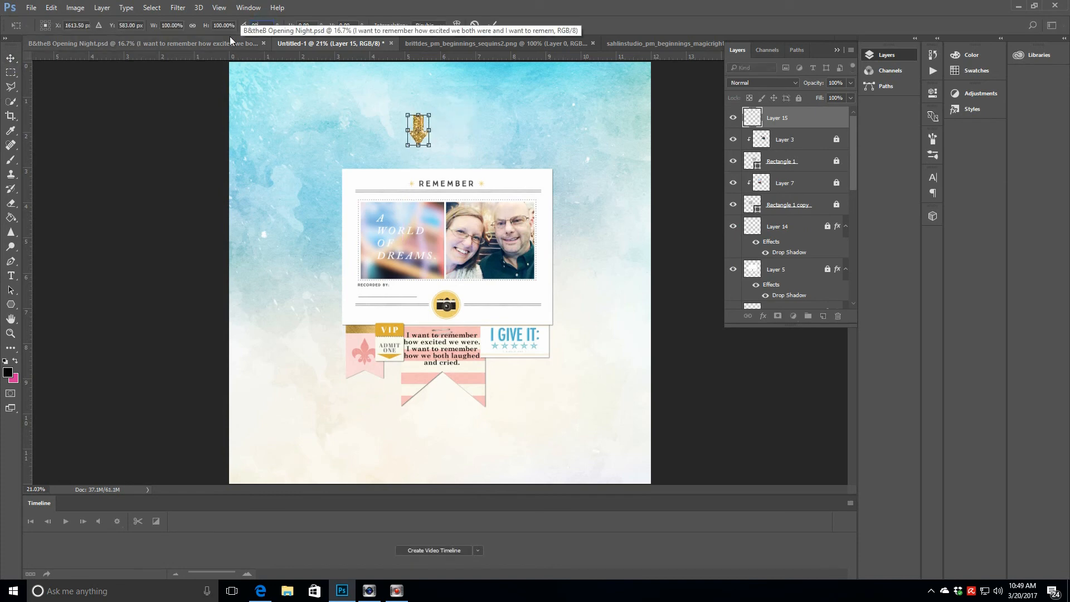
click(492, 26)
Step: Copy the yellow Magic Right Here card and close its file
click(625, 45)
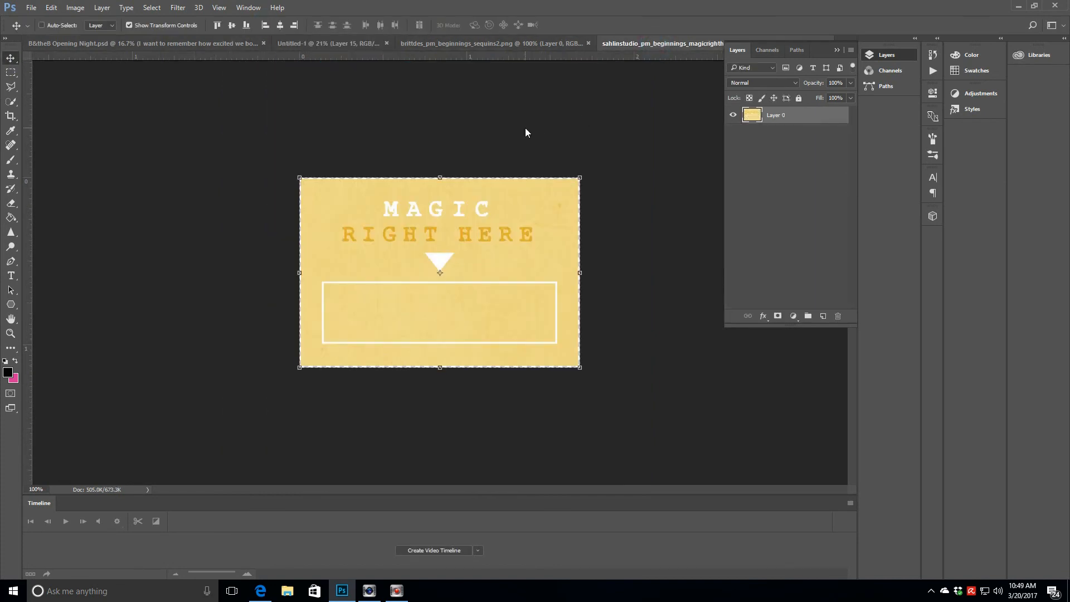
click(837, 50)
click(827, 43)
click(887, 56)
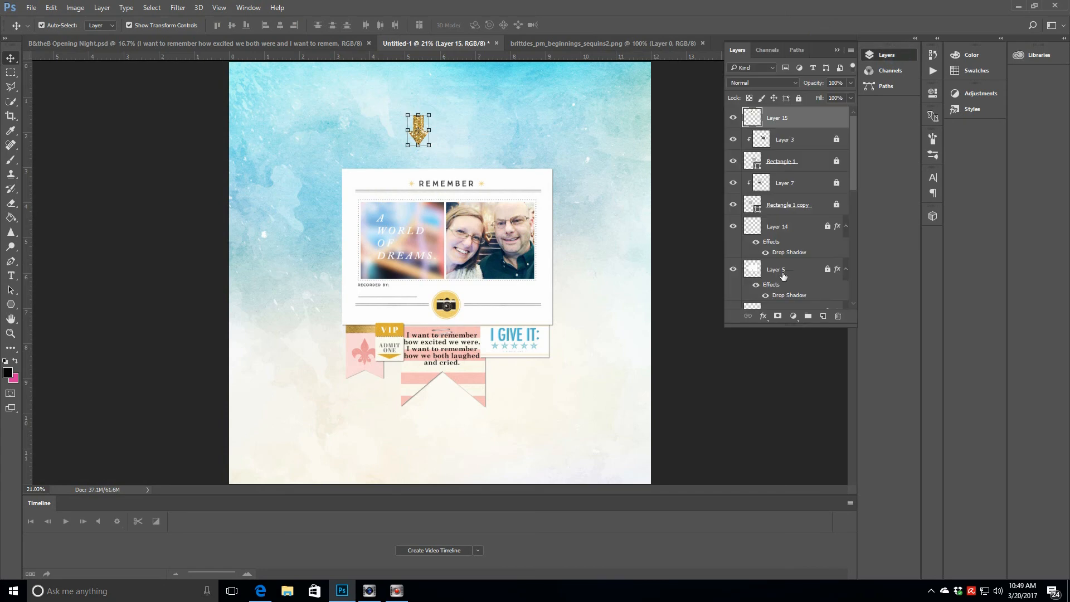
Step: Paste the Magic Right Here card on a new layer beneath Layer 5, sticking out above the Remember card's upper-left edge
click(780, 269)
click(823, 316)
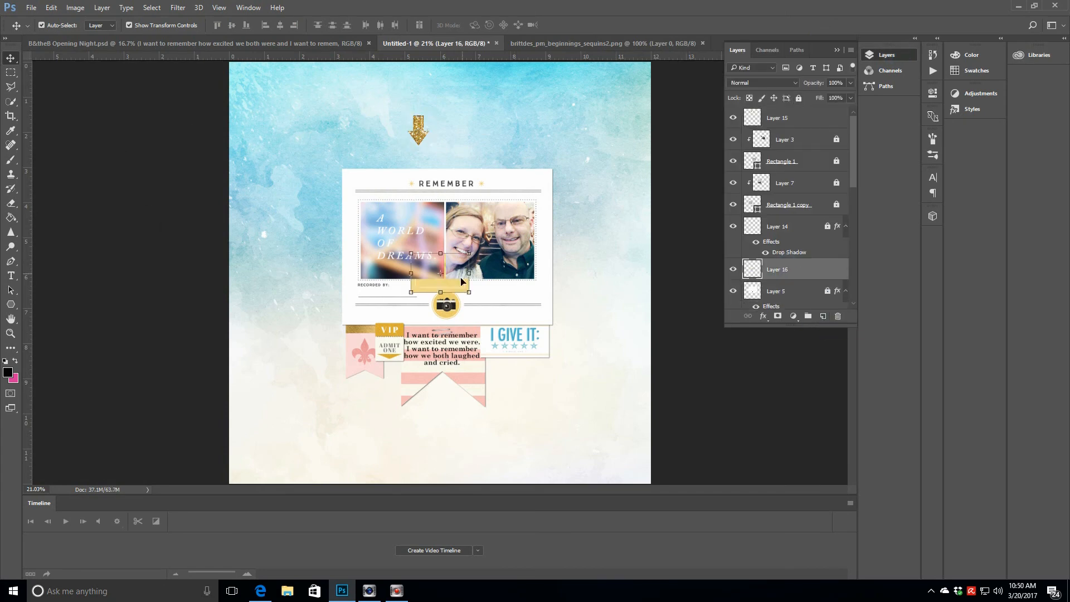
drag(436, 264, 400, 153)
scroll(791, 223, down, 4)
drag(794, 180, 791, 238)
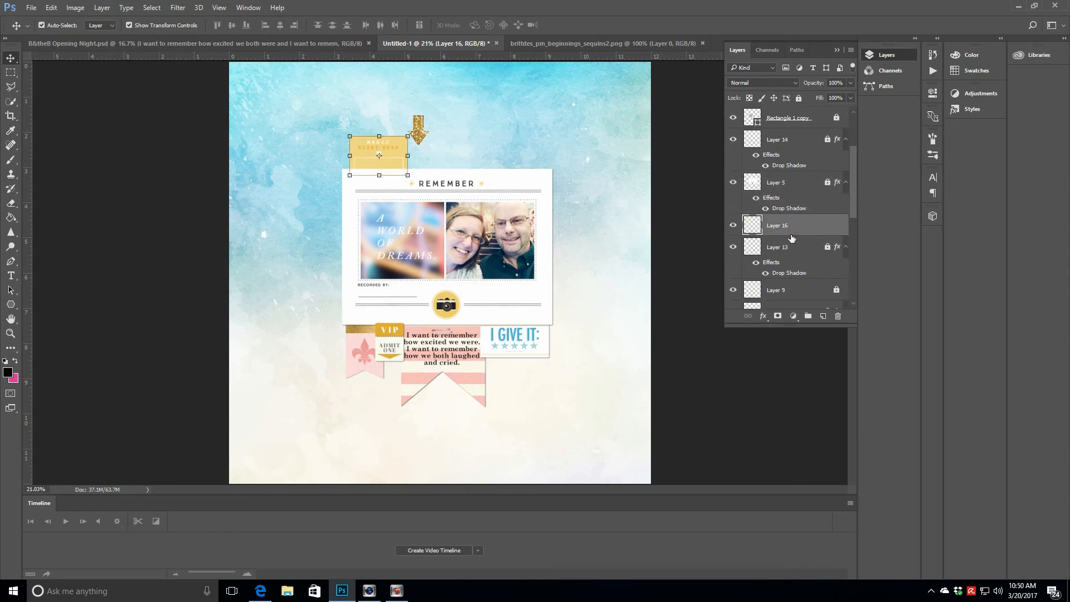
Step: Add a drop shadow with the preset values to the Magic Right Here card on Layer 16
click(763, 315)
click(767, 457)
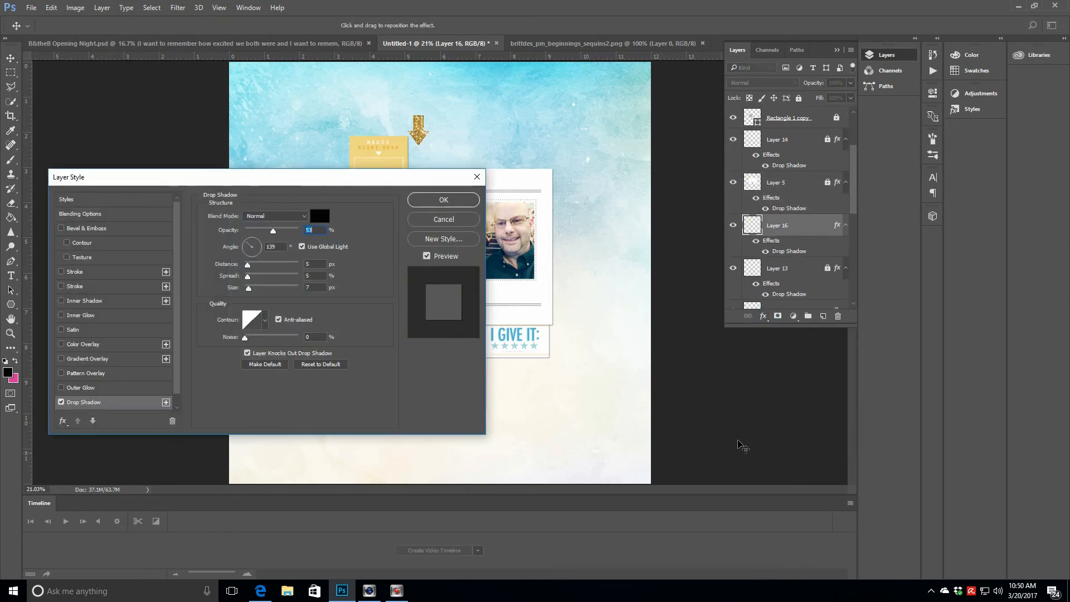
click(420, 201)
Step: Move the glitter arrow on Layer 15 over the Magic Right Here card's right edge so it overlaps the Remember card
drag(854, 165, 853, 131)
click(789, 121)
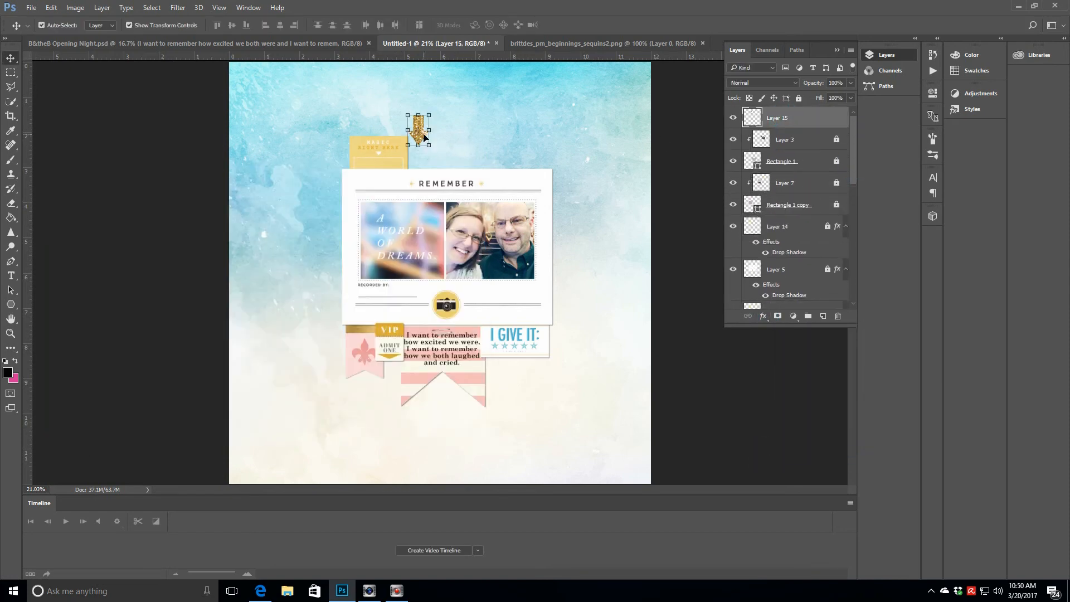
drag(423, 136, 415, 171)
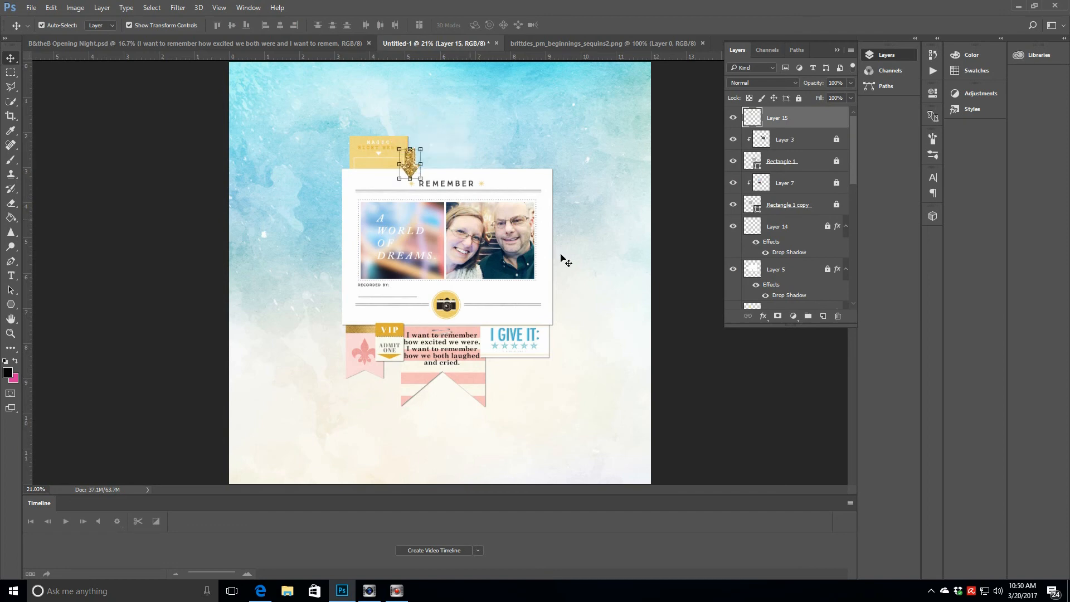
drag(853, 127, 850, 166)
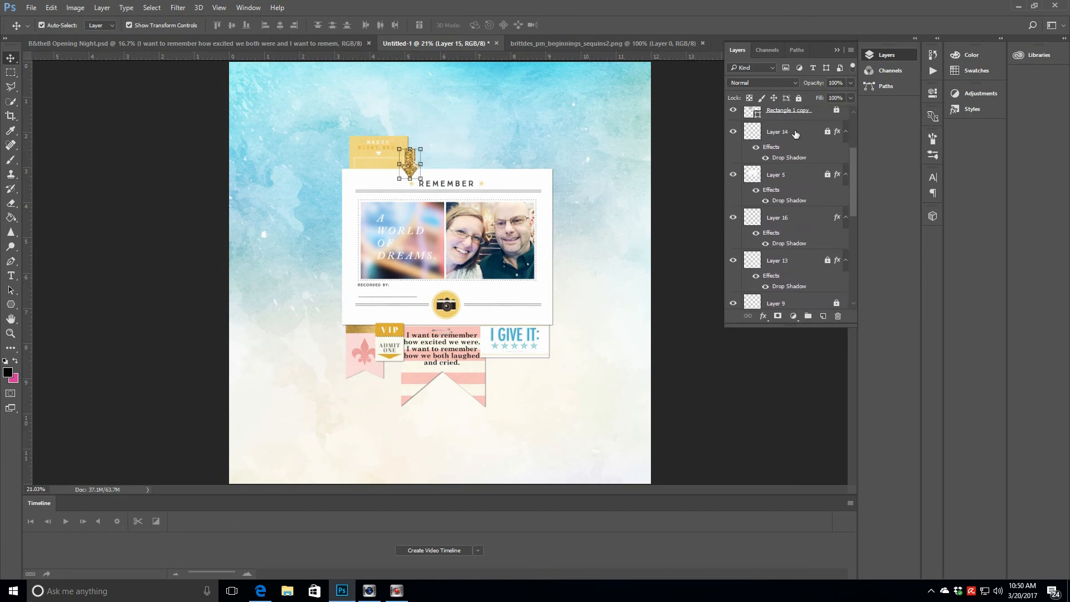
Step: Add Century Schoolbook Bold Italic text reading "Beauty & the Beast Opening Night" on the Magic Right Here card, on a new layer above Layer 16
click(795, 135)
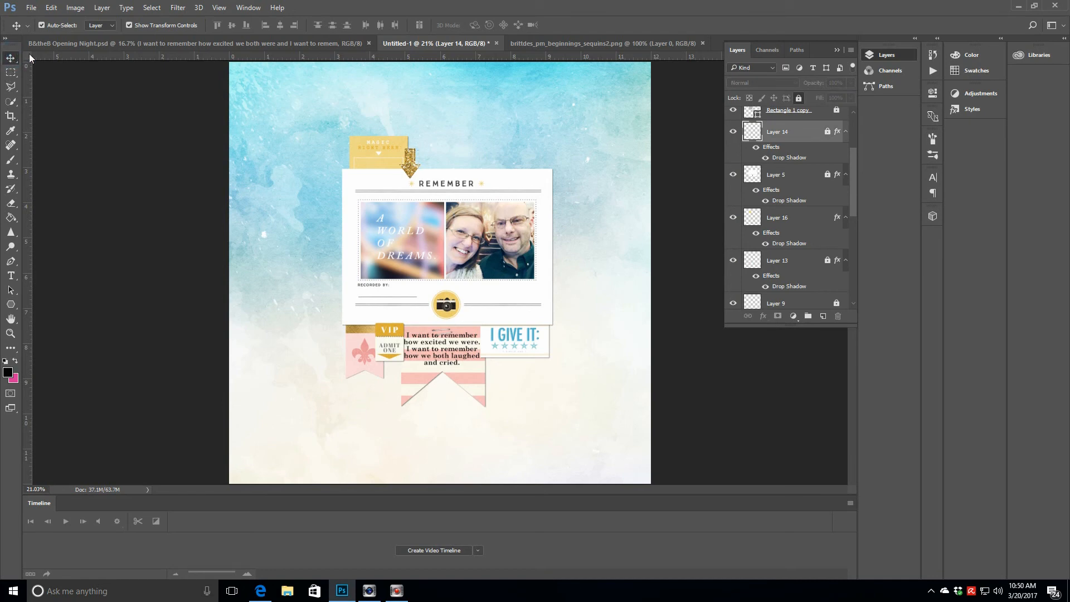
click(804, 225)
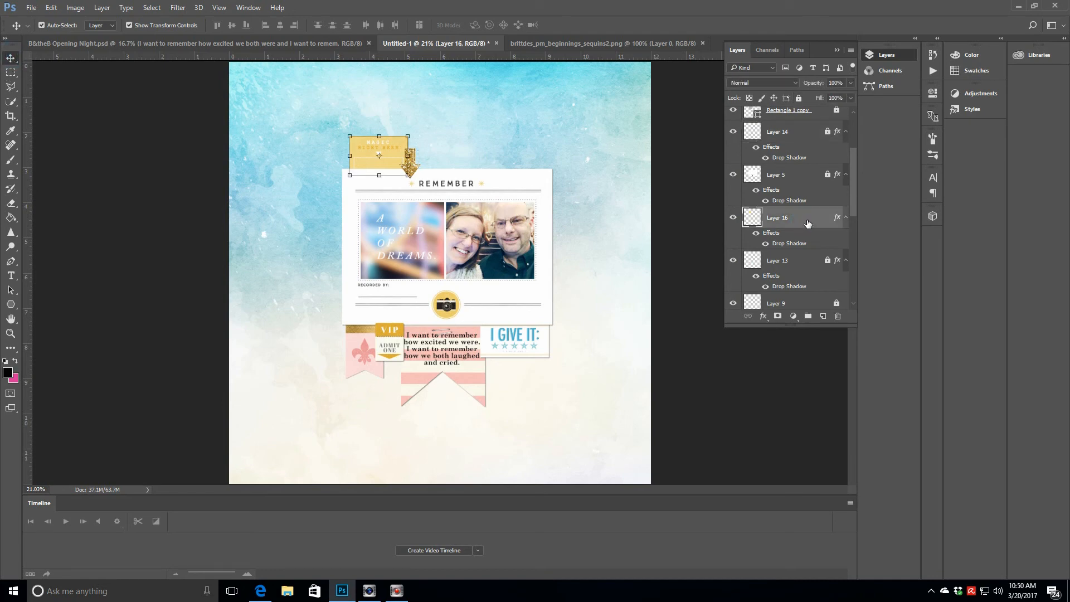
click(822, 316)
click(11, 277)
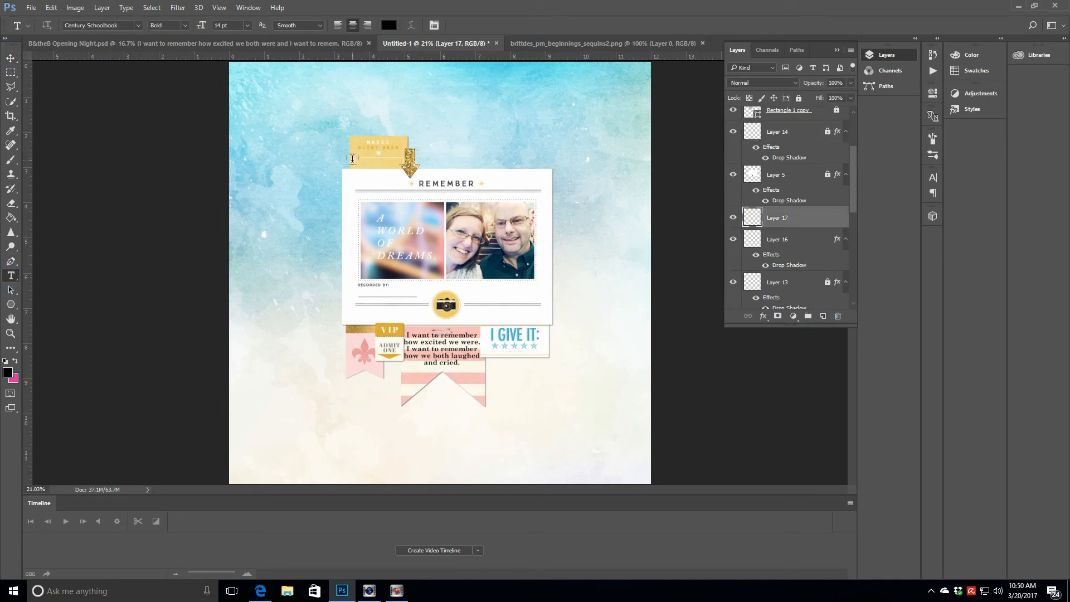
drag(355, 160, 402, 176)
click(184, 25)
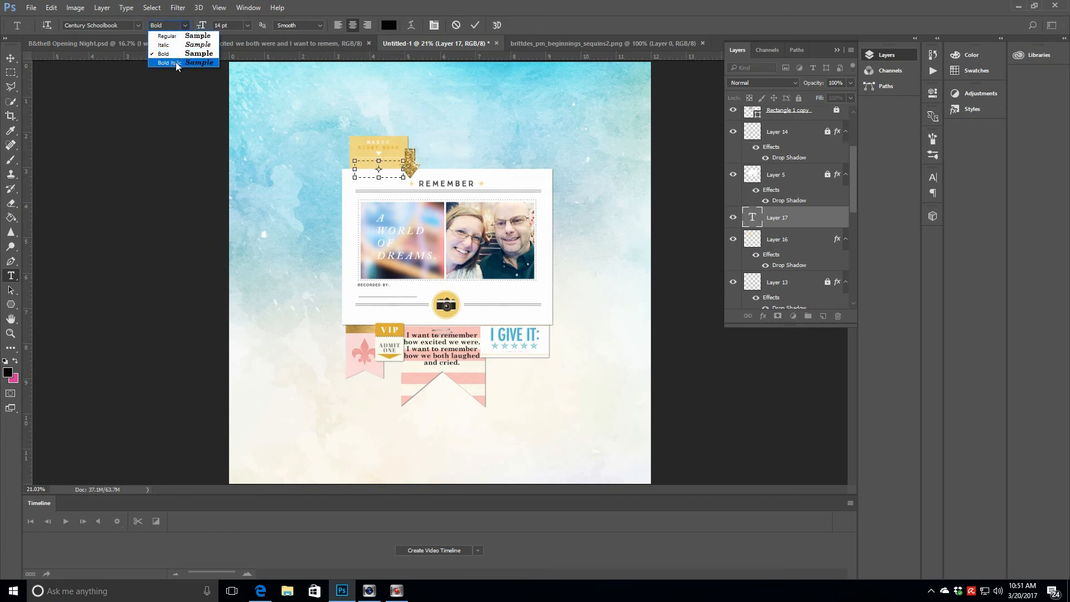
click(167, 57)
text(Beauty & the Beast)
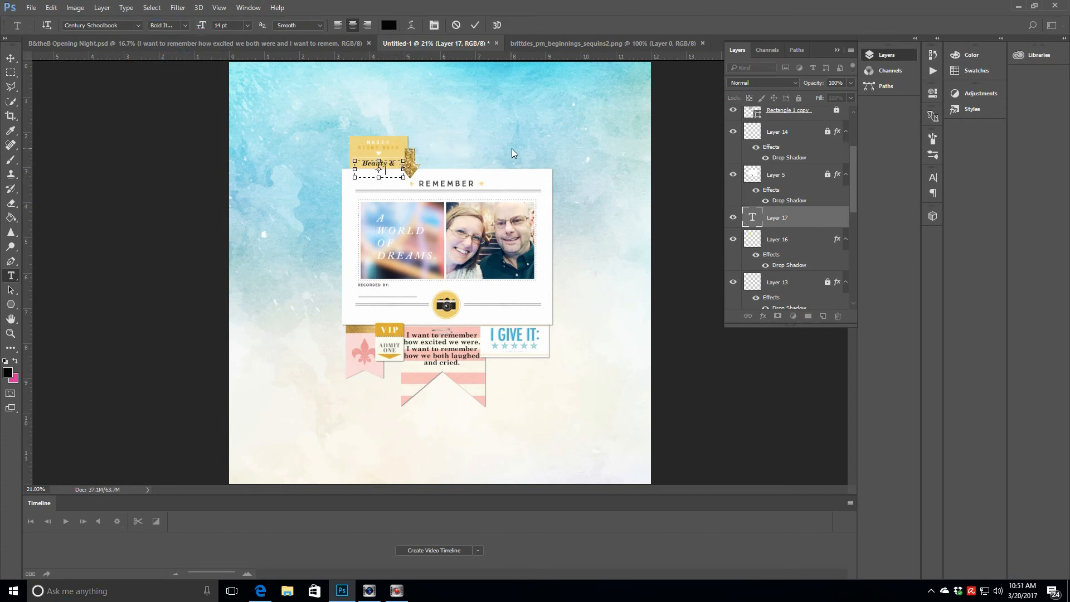
Step: Set all of the Beauty & the Beast Opening Night text to 9 pt size with 9 pt leading
key(ctrl+a)
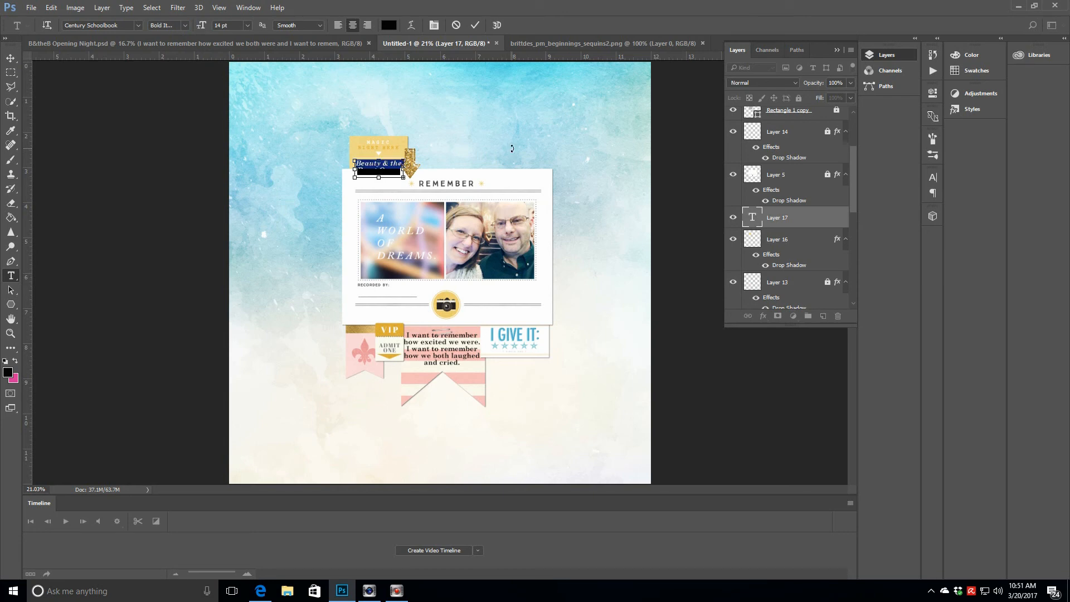
click(247, 26)
click(242, 82)
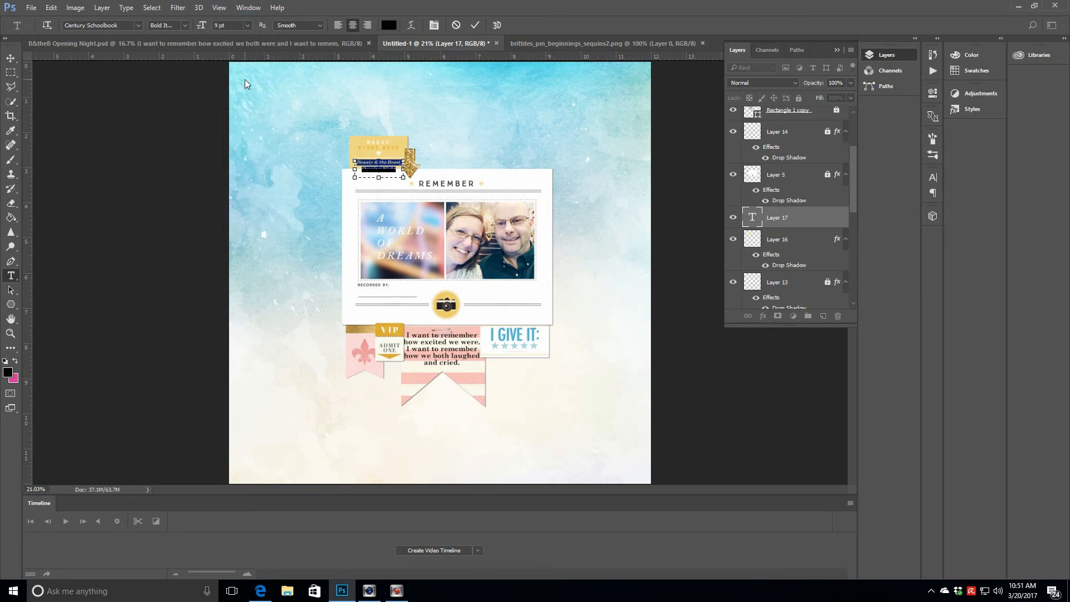
click(932, 178)
click(912, 207)
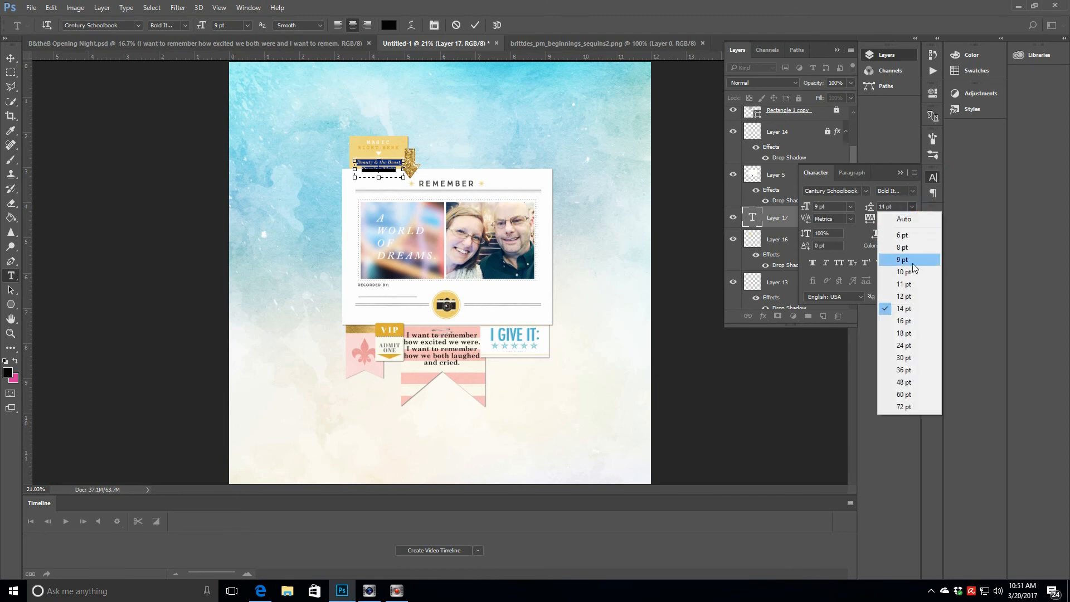
click(905, 262)
click(475, 26)
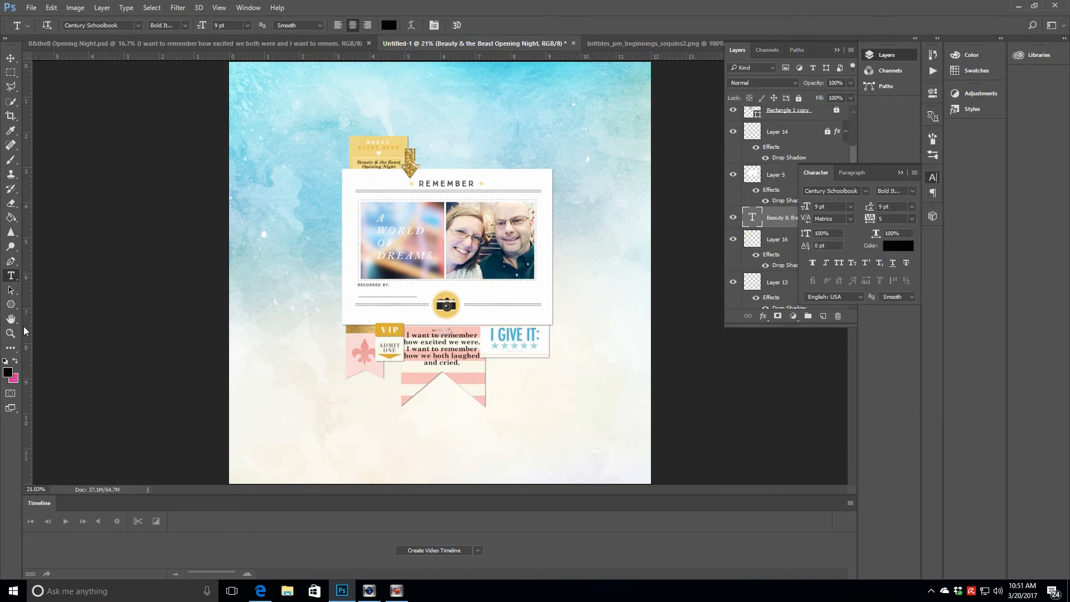
Step: Examine up close how the Beauty & the Beast Opening Night text fits on the Magic Right Here card
key(z)
drag(370, 155, 435, 171)
click(377, 160)
key(v)
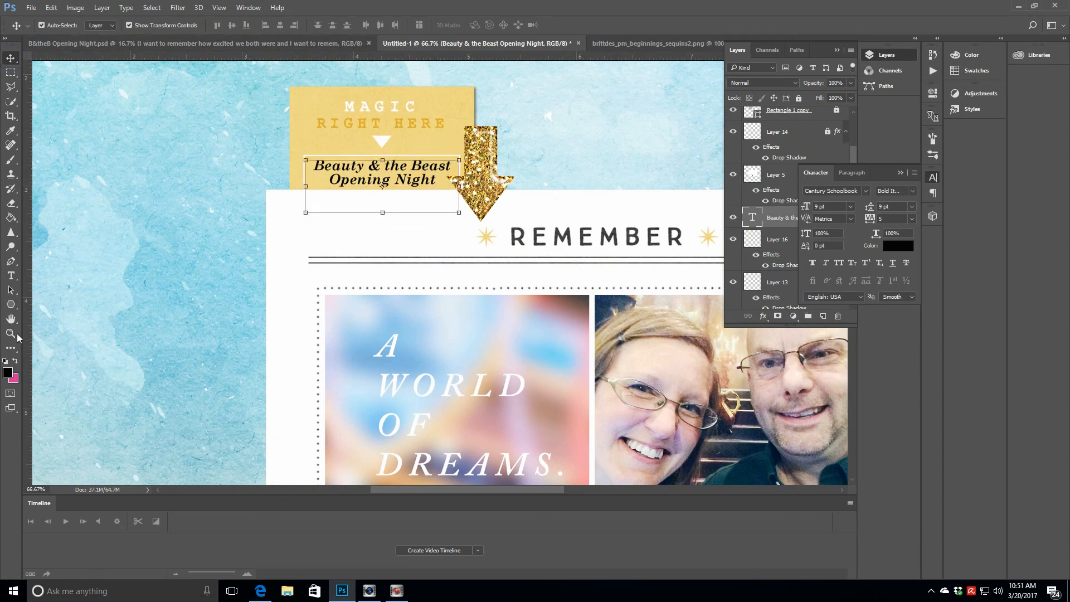
key(z)
click(320, 25)
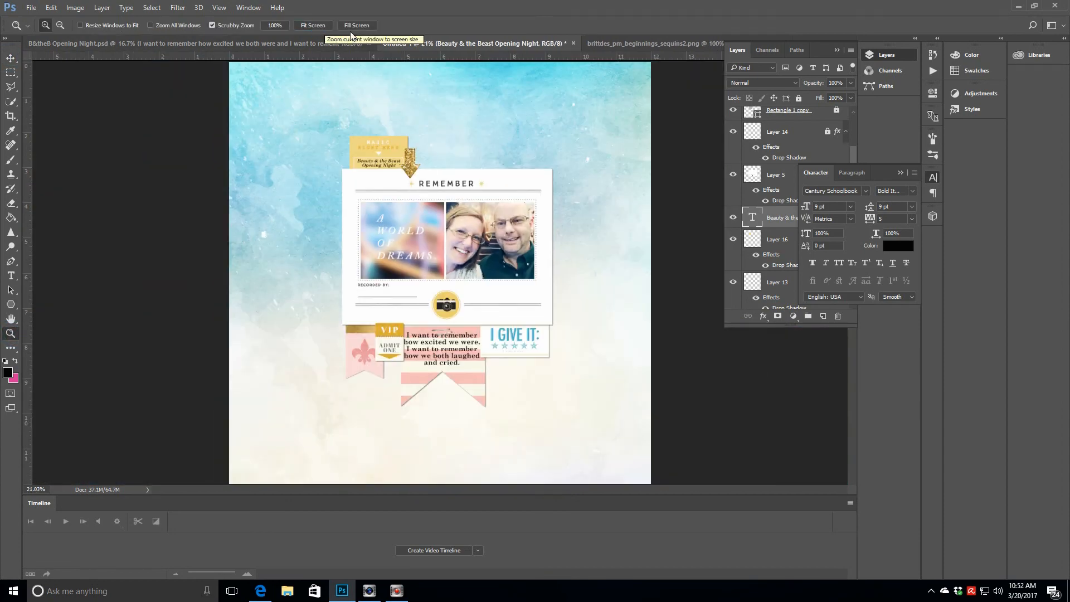
Step: Copy the star sequins from brittdes_pm_beginnings_sequins2.png onto a new layer above Layer 5, placed in the page's upper-left area
click(650, 46)
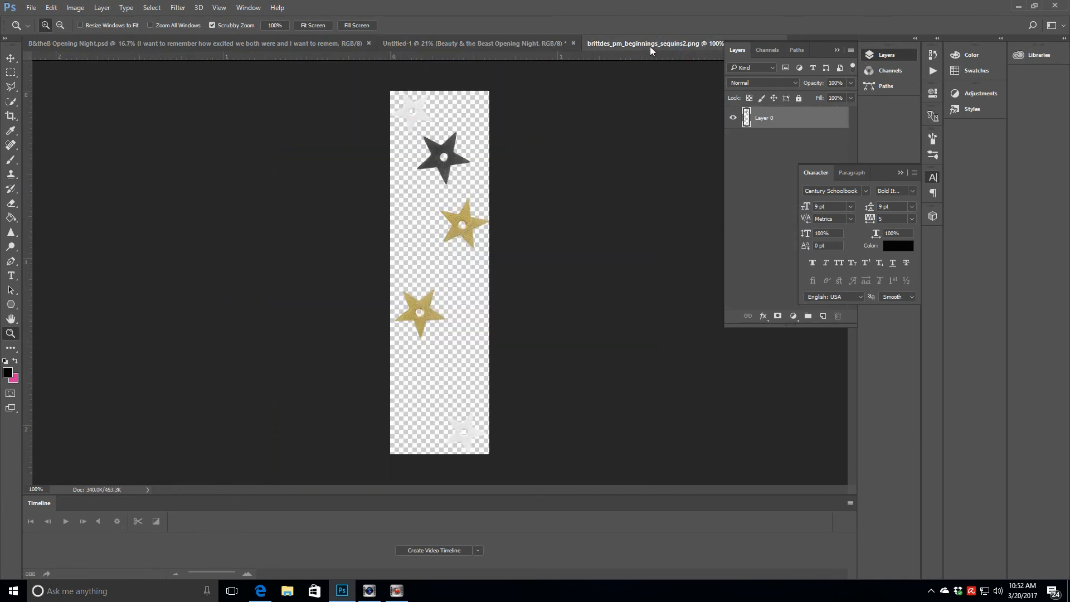
click(899, 173)
click(458, 44)
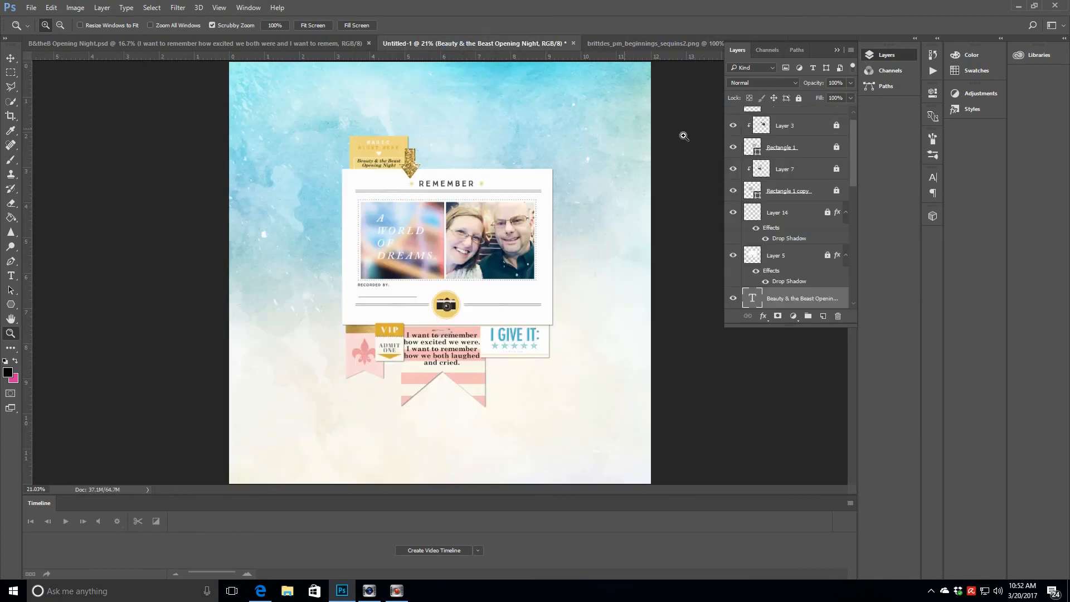
click(823, 317)
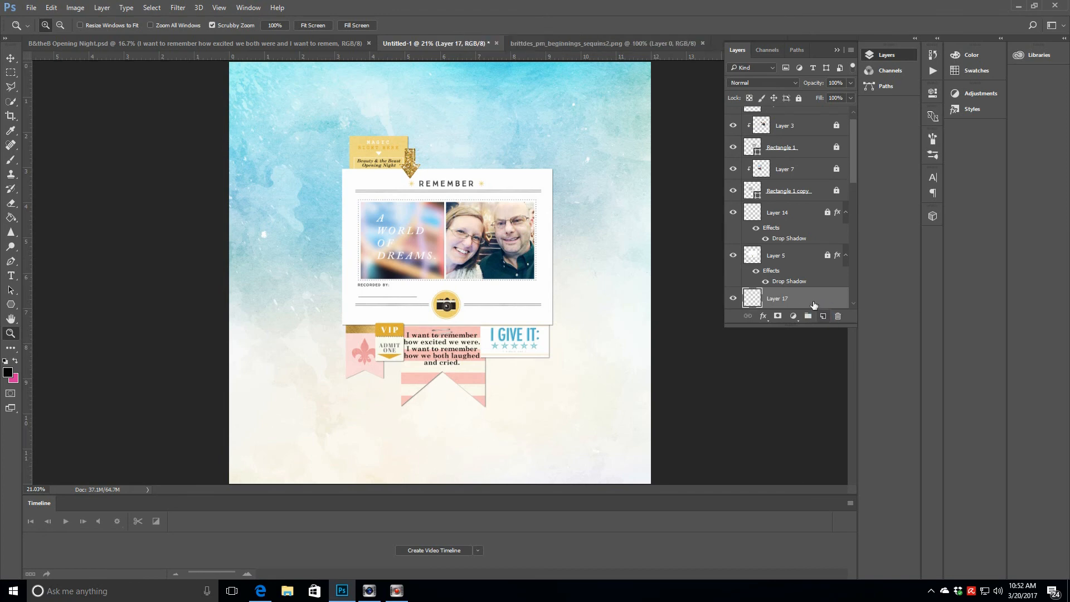
drag(810, 301, 794, 266)
click(11, 59)
drag(440, 285, 312, 142)
right_click(300, 160)
key(Escape)
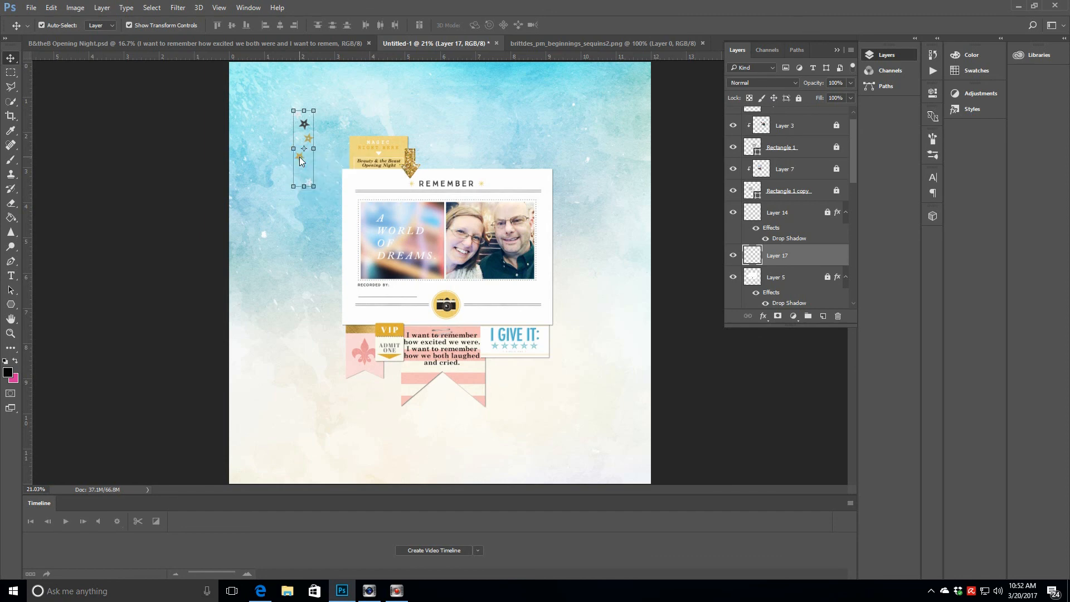
Step: Duplicate the star sequin layer twice, keeping the default layer names
right_click(810, 263)
click(847, 119)
click(630, 181)
right_click(808, 256)
click(854, 121)
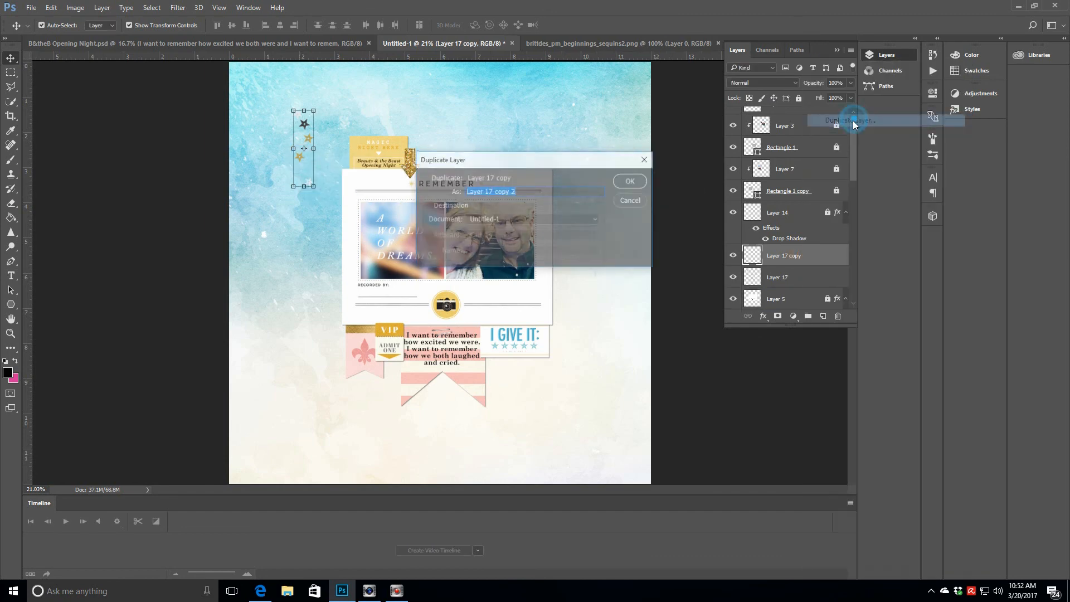
click(629, 181)
Step: Move and rotate the three star strips into a trail from the page's upper-left corner to the Magic Right Here card, with Layer 17 at about 132°
drag(306, 123, 332, 148)
click(492, 26)
click(492, 25)
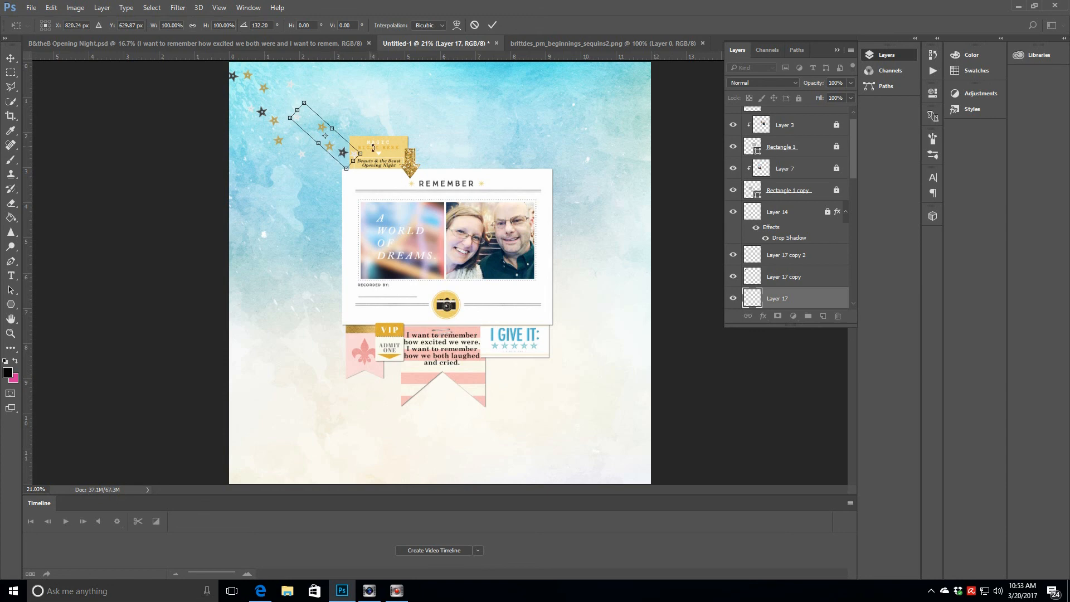
click(492, 27)
Step: Enlarge Layer 17 and its two copies together slightly so the star trail reaches over the Magic Right Here card
shift+click(813, 257)
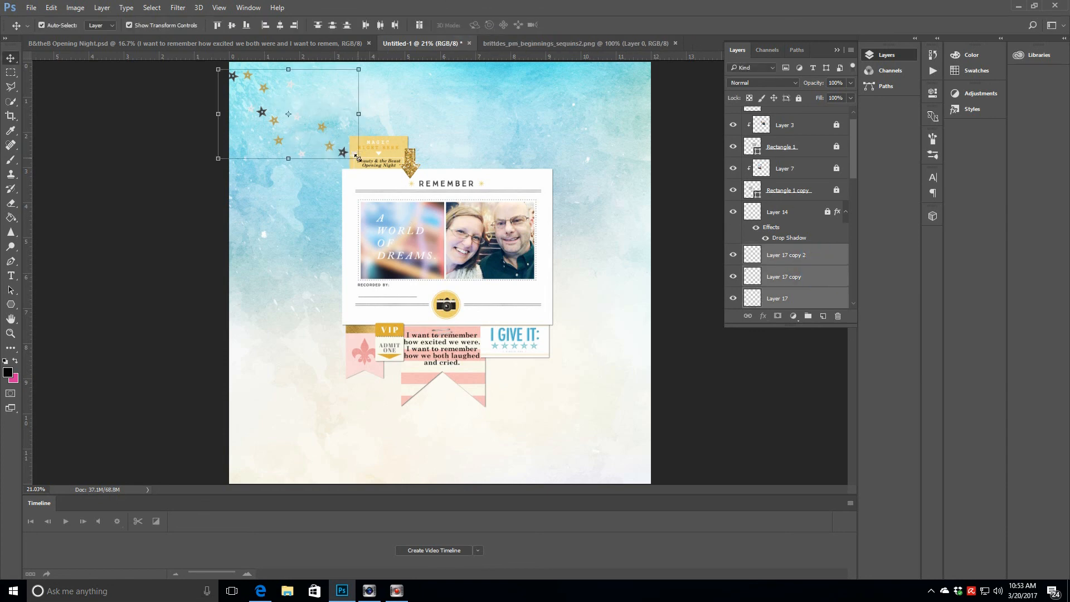
drag(357, 158, 375, 170)
click(492, 26)
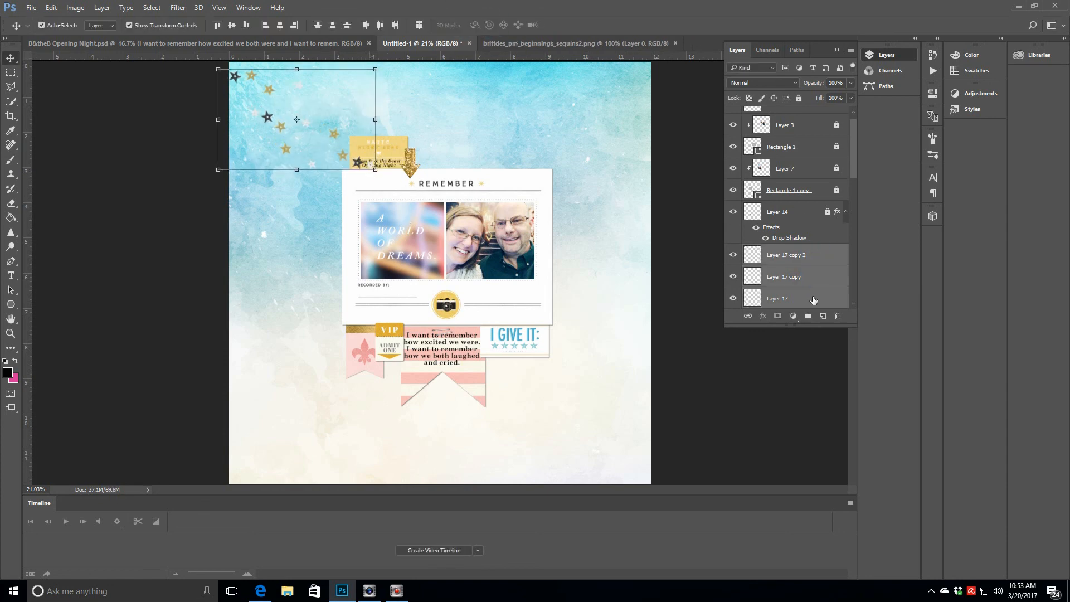
Step: Reorder Layer 17 beneath Layer 16 so its stars sit behind the Magic Right Here card
click(813, 299)
scroll(791, 223, down, 3)
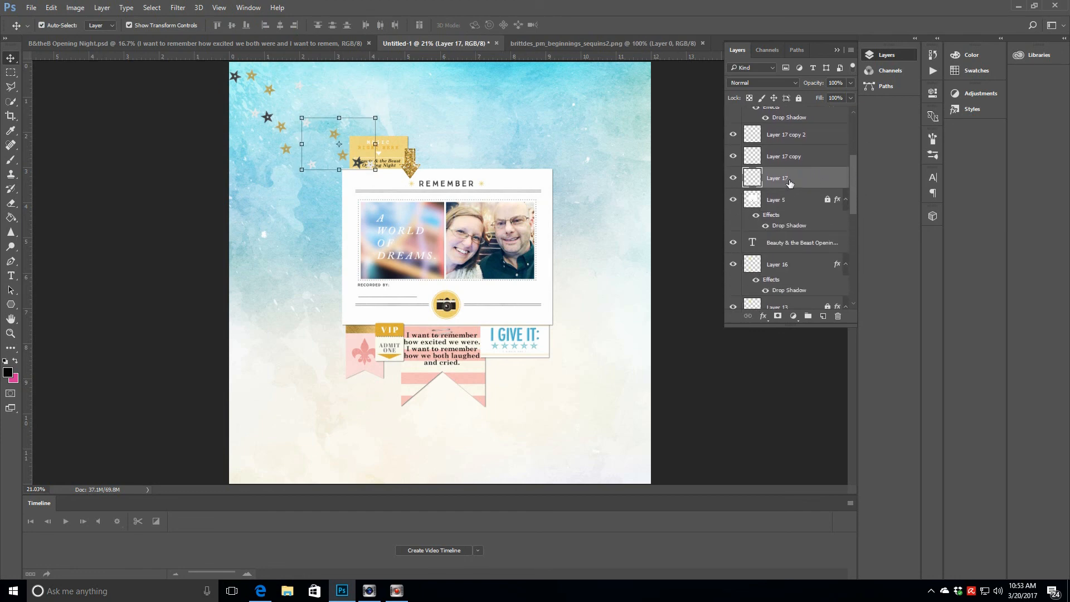
drag(789, 183, 807, 308)
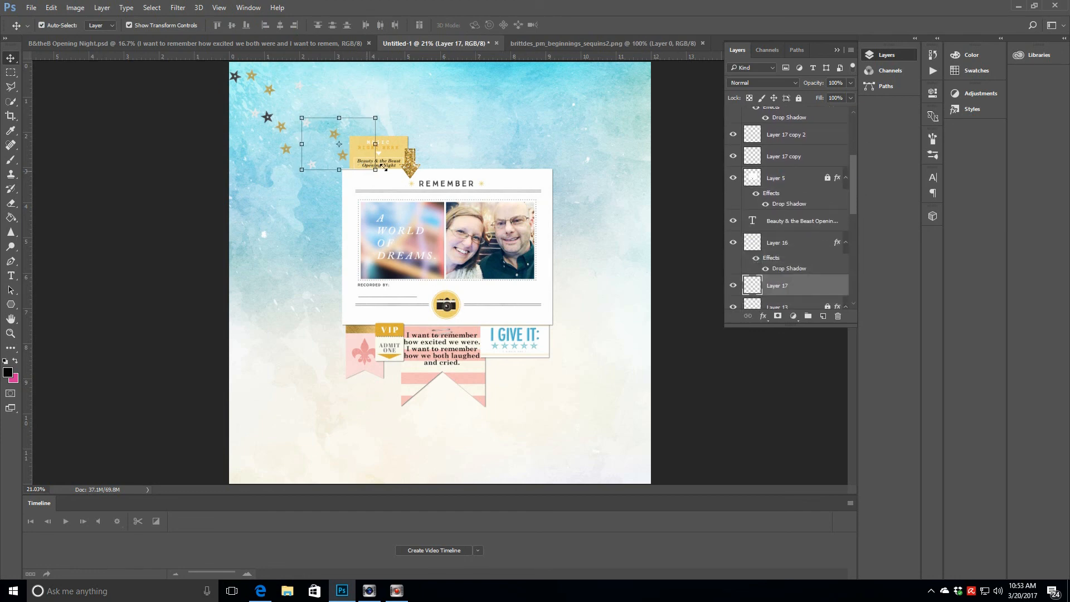
Step: Duplicate Layer 17 copy and Layer 17 copy 2 together
click(804, 158)
shift+click(807, 136)
right_click(807, 136)
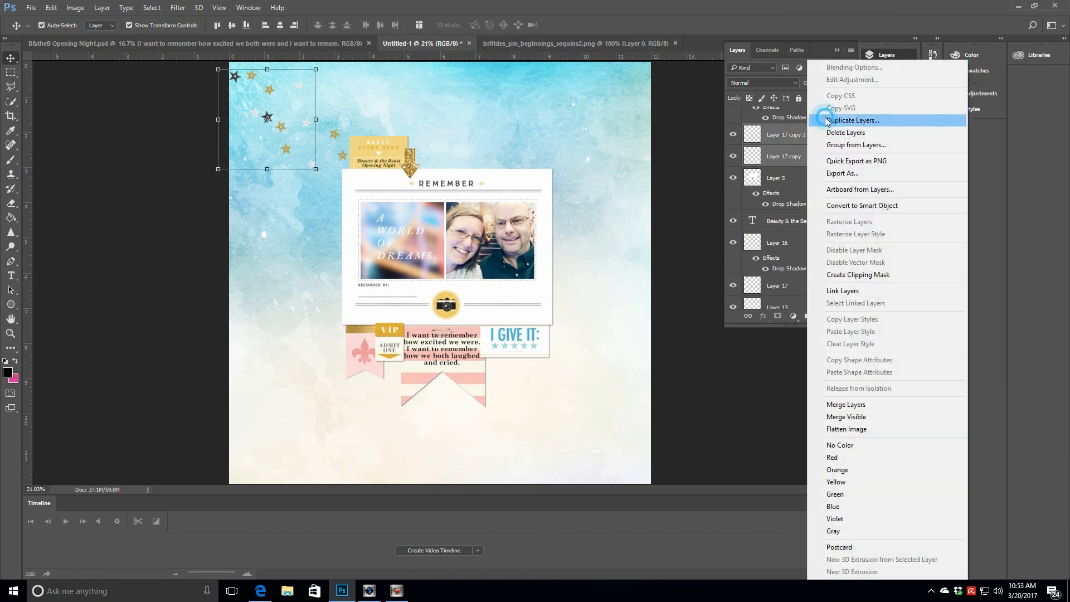
click(630, 184)
Step: Move the two duplicated star strips to the page's right edge beside the I Give It ticket and rotate them -17.84°
drag(273, 92, 608, 348)
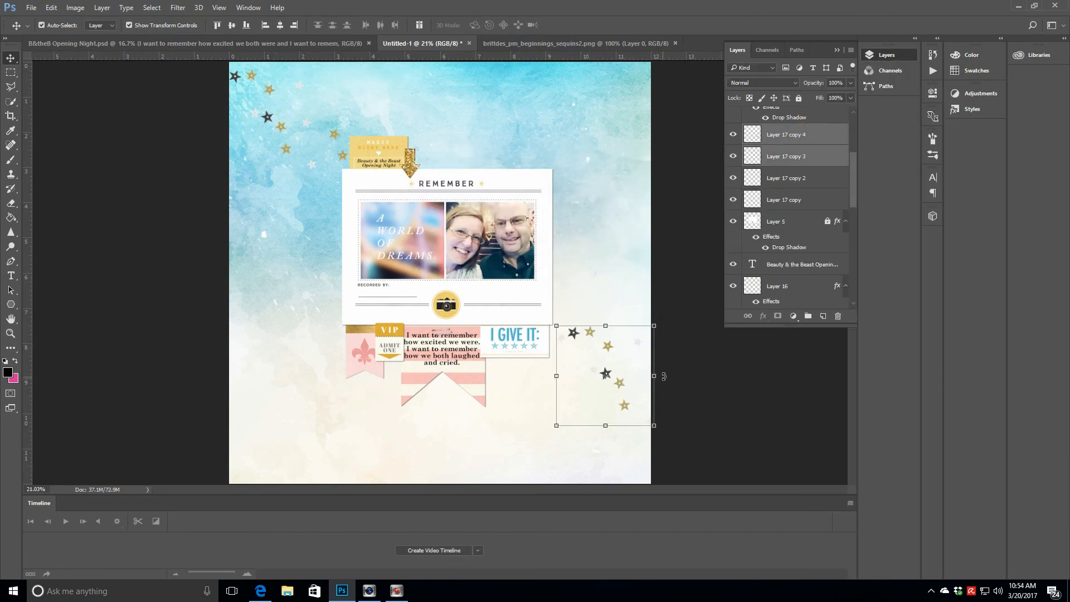
drag(663, 376, 664, 341)
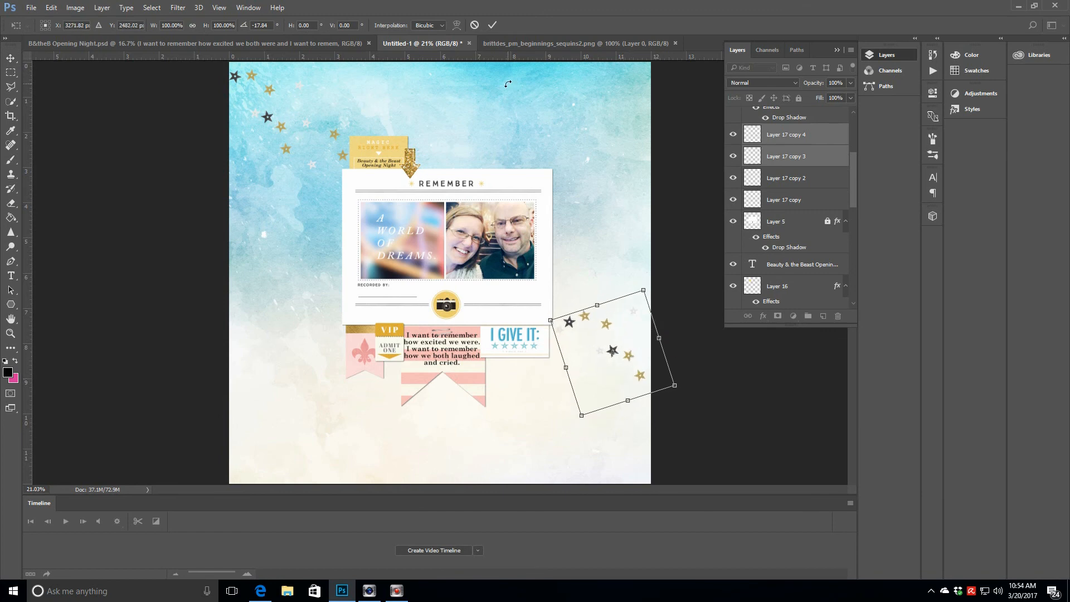
click(492, 25)
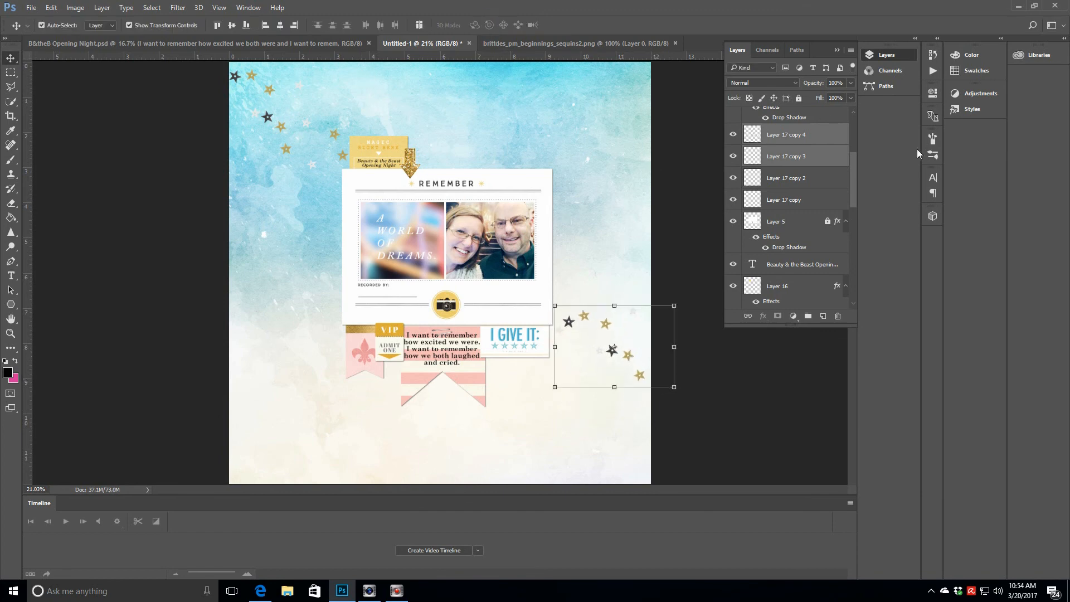
Step: Open brittdes_pm_beginnings_castle.png and paste the castle on a new layer above Layer 15, overlapping the Remember card's lower-left corner
drag(853, 174, 853, 132)
click(802, 118)
click(822, 316)
click(32, 8)
click(49, 30)
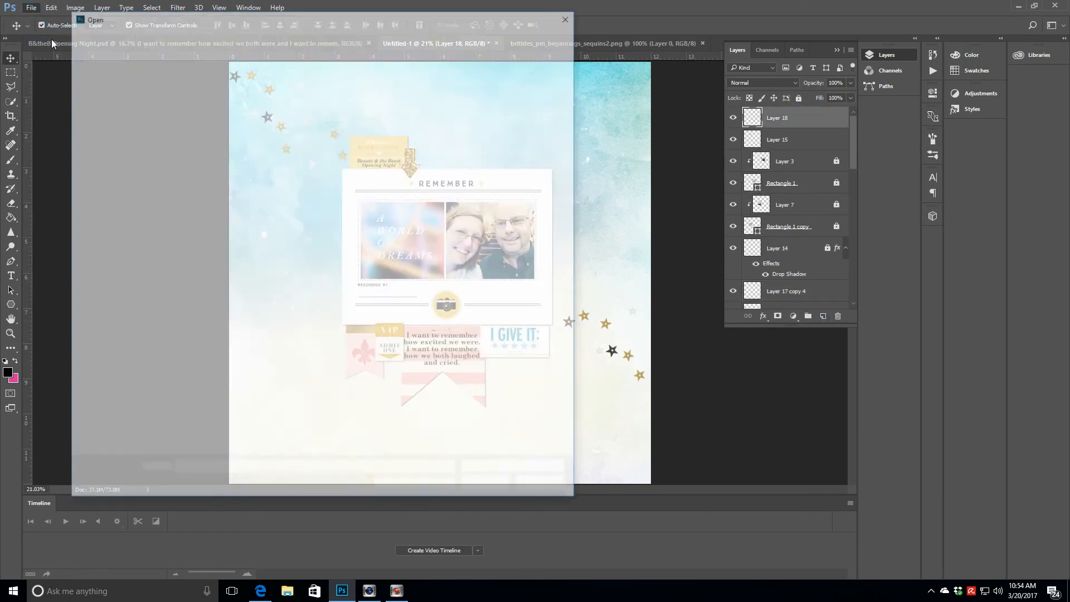
mouse_move(572, 75)
mouse_down()
mouse_move(566, 369)
mouse_move(559, 86)
mouse_up()
click(489, 487)
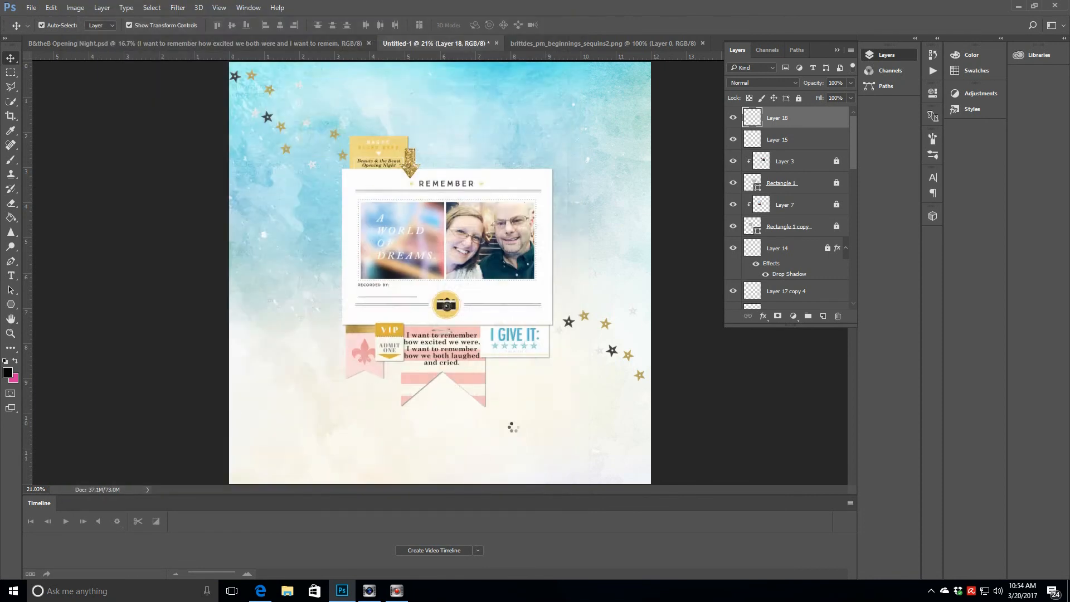
click(351, 46)
drag(679, 129, 341, 335)
Step: Compare the page at 16.67% zoom with the finished layout in B&theB Opening Night.psd, keeping the Layers panel collapsed
click(212, 44)
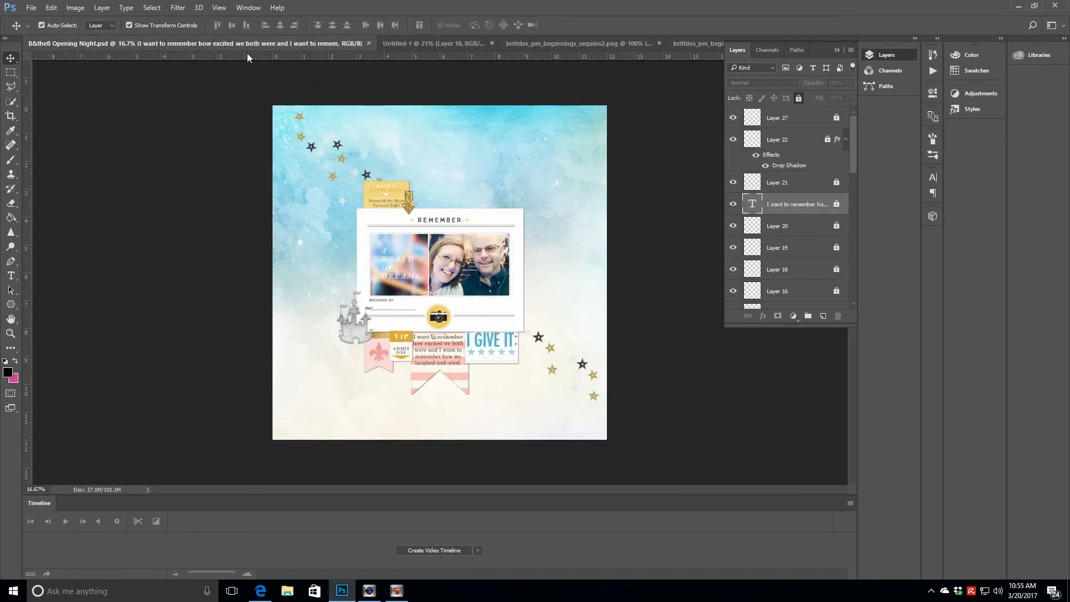
click(459, 44)
key(z)
click(61, 26)
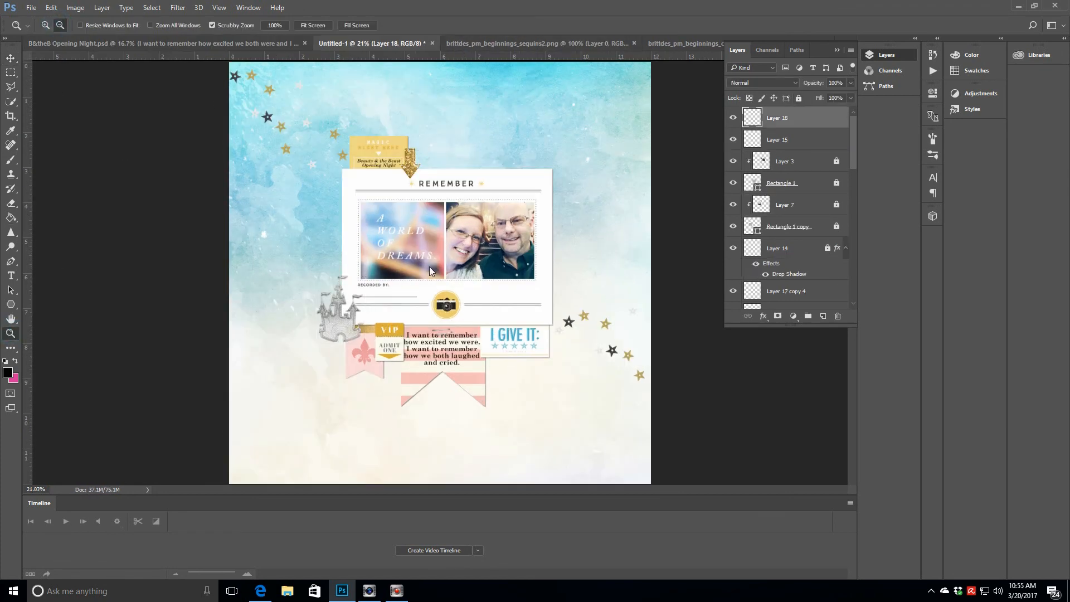
click(429, 267)
click(214, 43)
click(404, 44)
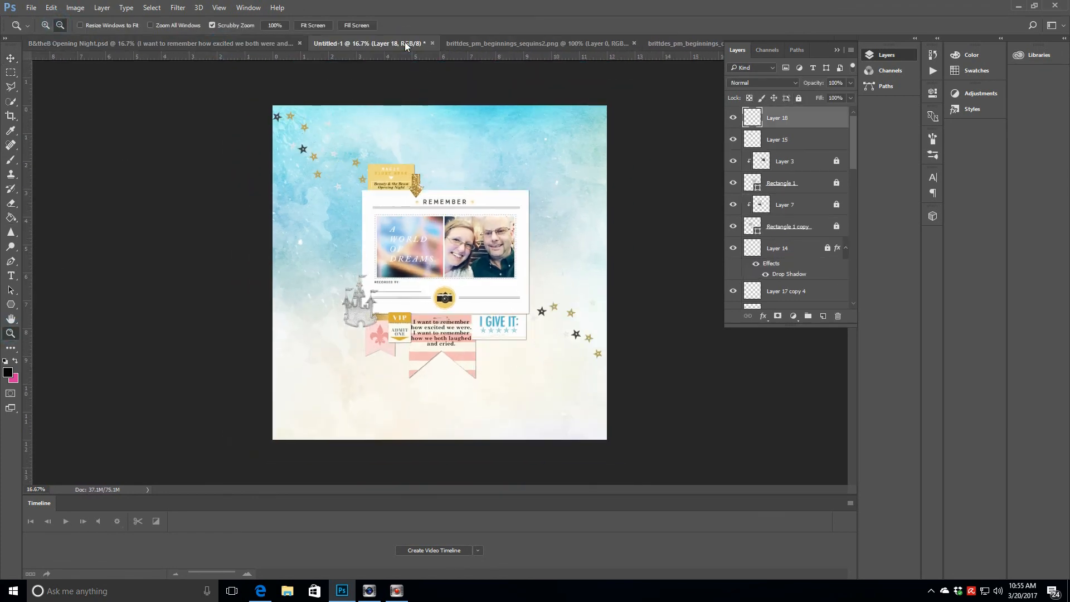
click(837, 50)
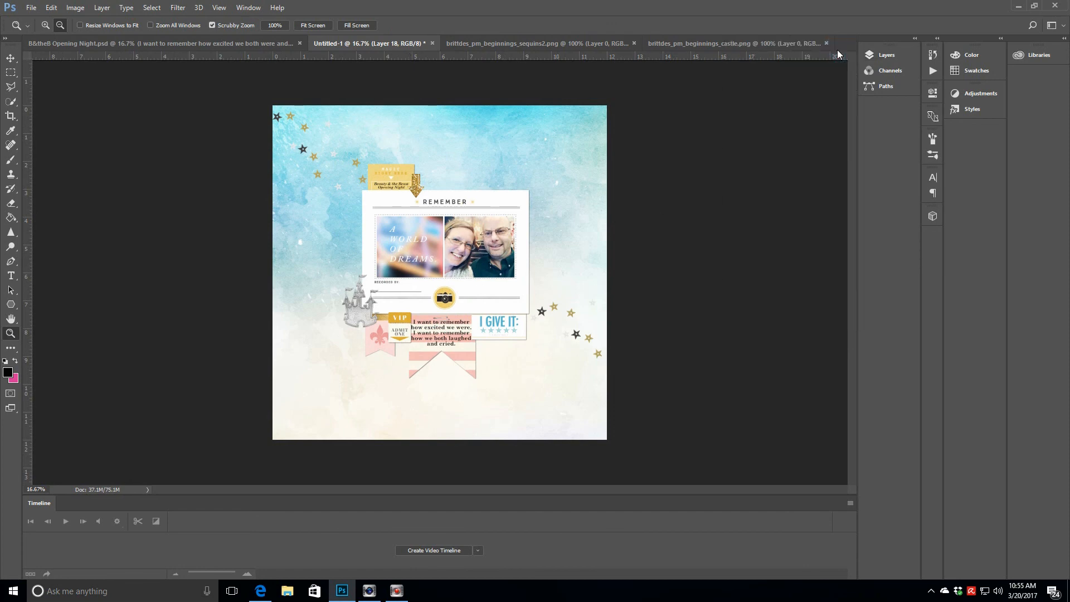